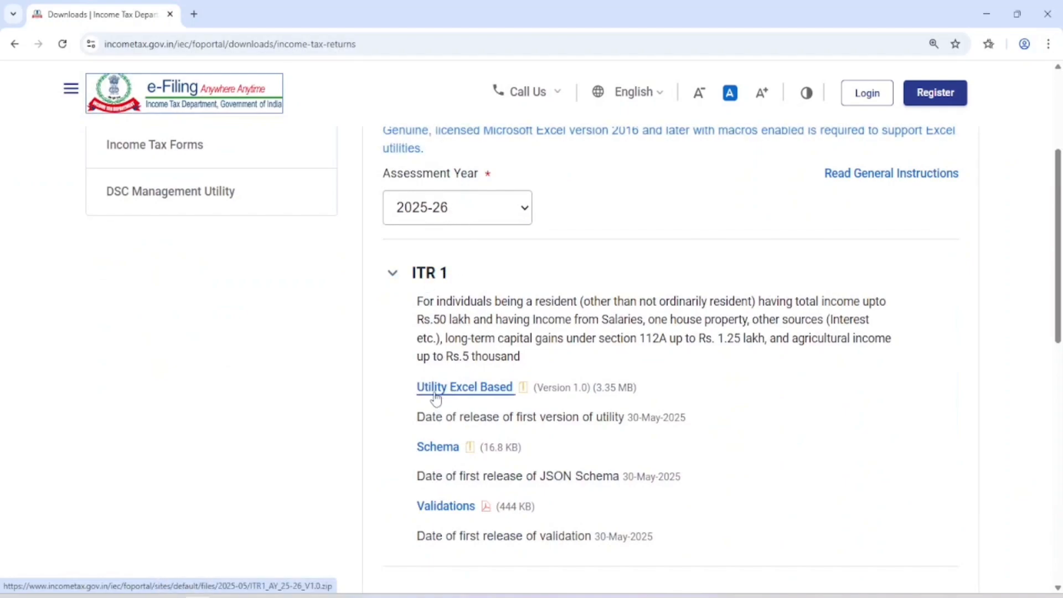
Download the ITR 1 Excel utility and save ITR1_AY_25-26_V1.0.zip to the Desktop
{"action": "left_click", "coordinate": [470, 392]}
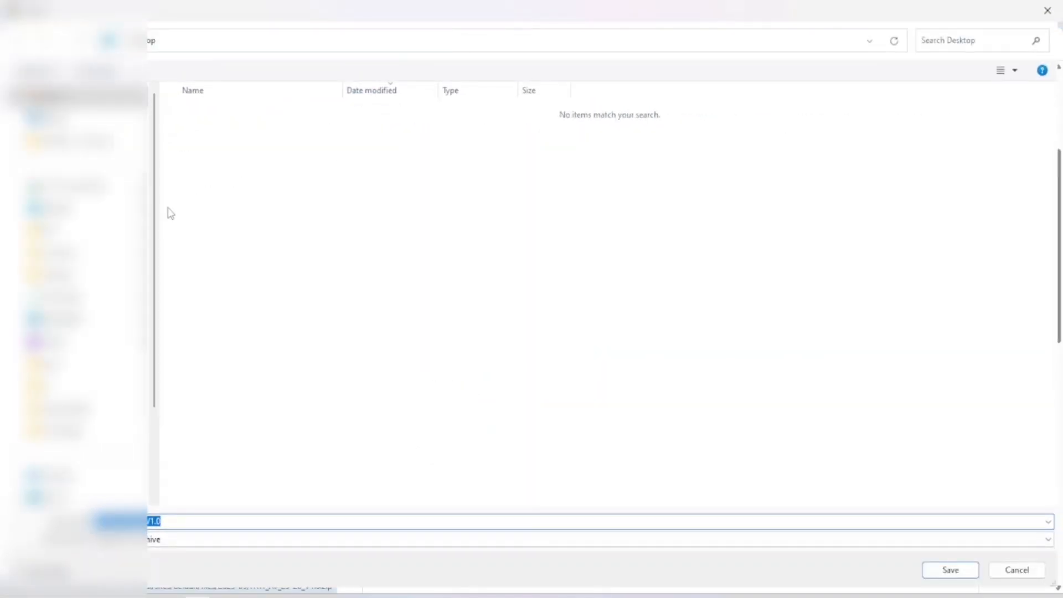
{"action": "left_click", "coordinate": [67, 209]}
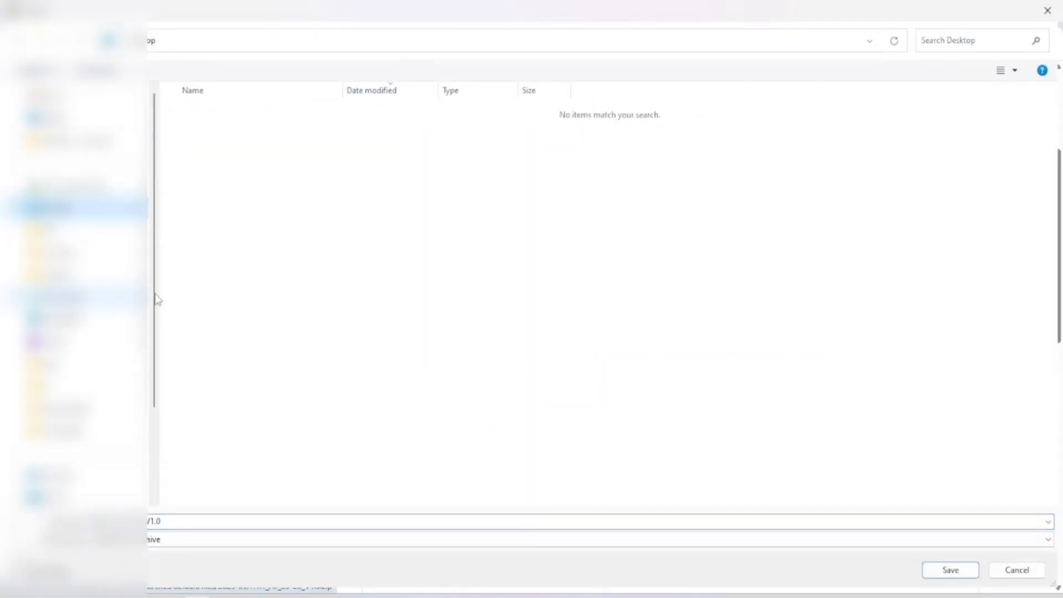
{"action": "left_click", "coordinate": [955, 574]}
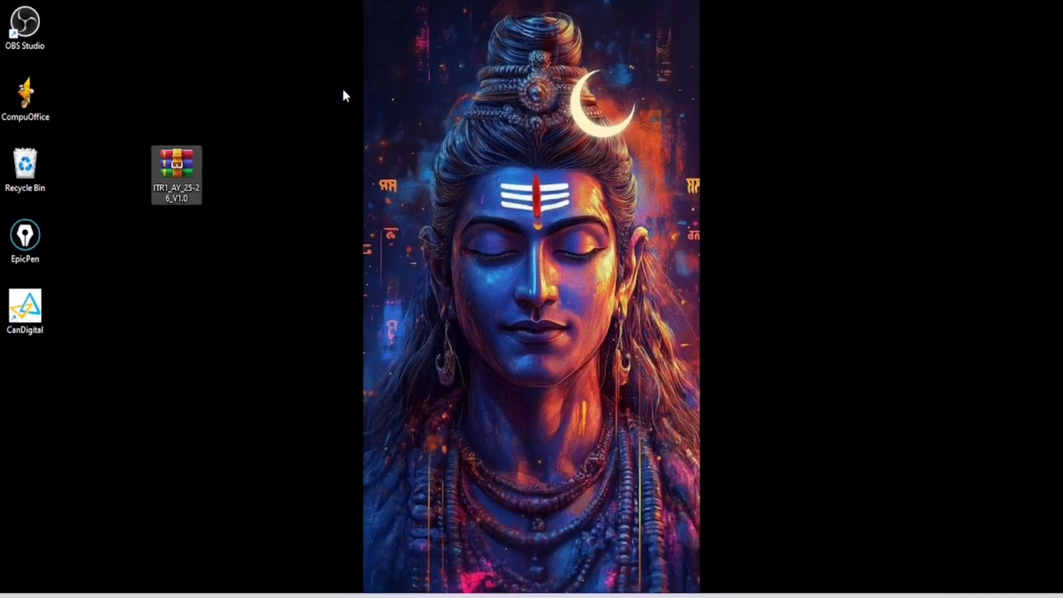
Extract ITR1_AY_25-26_V1.0.zip into the suggested folder on the Desktop
{"action": "left_click", "coordinate": [170, 174]}
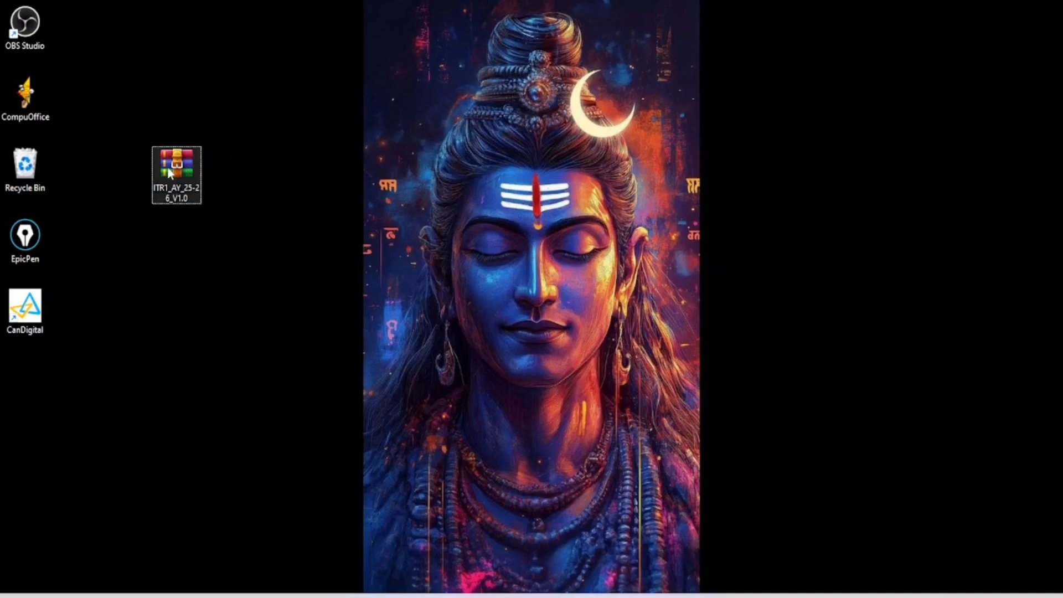
{"action": "double_click", "coordinate": [178, 167]}
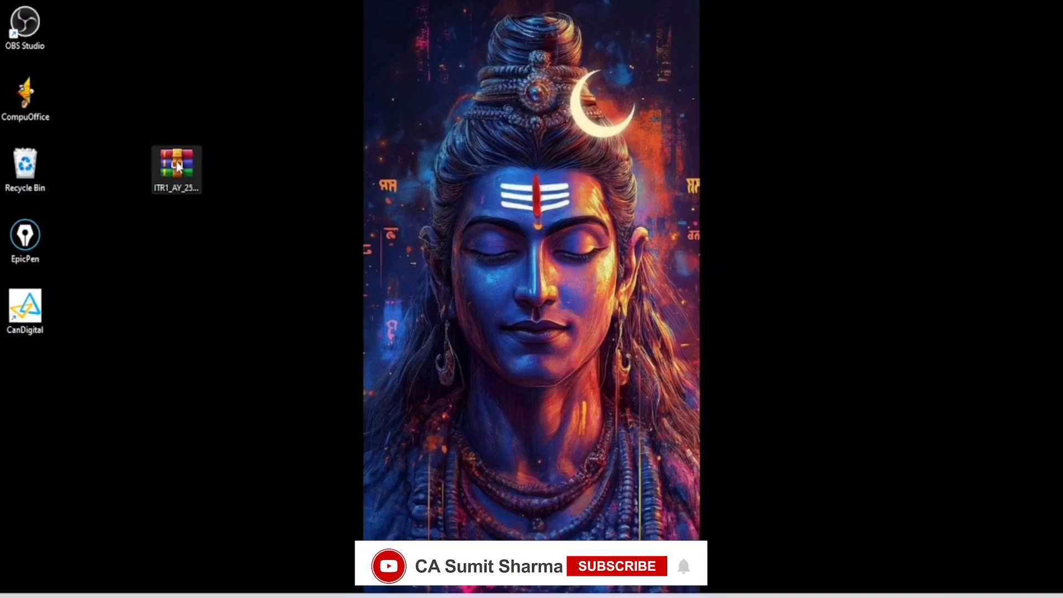
{"action": "right_click", "coordinate": [177, 167]}
{"action": "left_click", "coordinate": [177, 167]}
{"action": "right_click", "coordinate": [177, 167]}
{"action": "left_click", "coordinate": [177, 167]}
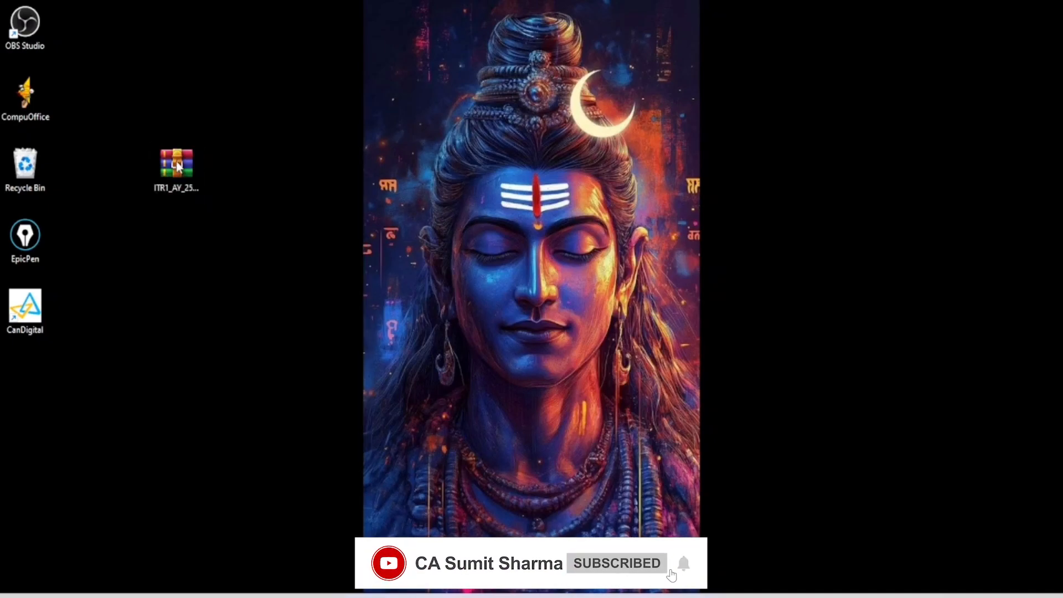
{"action": "right_click", "coordinate": [177, 167]}
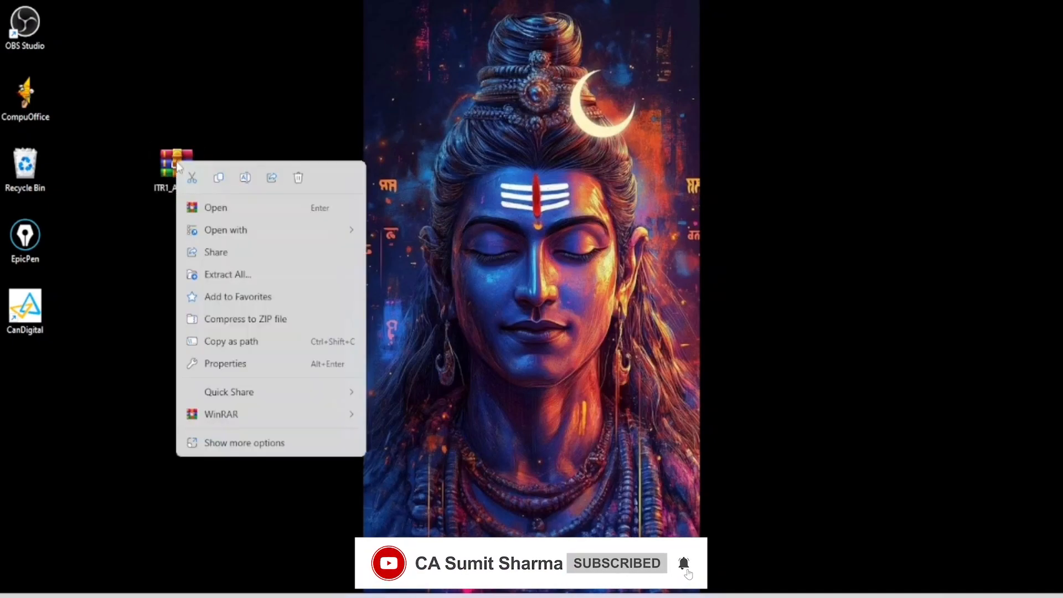
{"action": "left_click", "coordinate": [228, 275]}
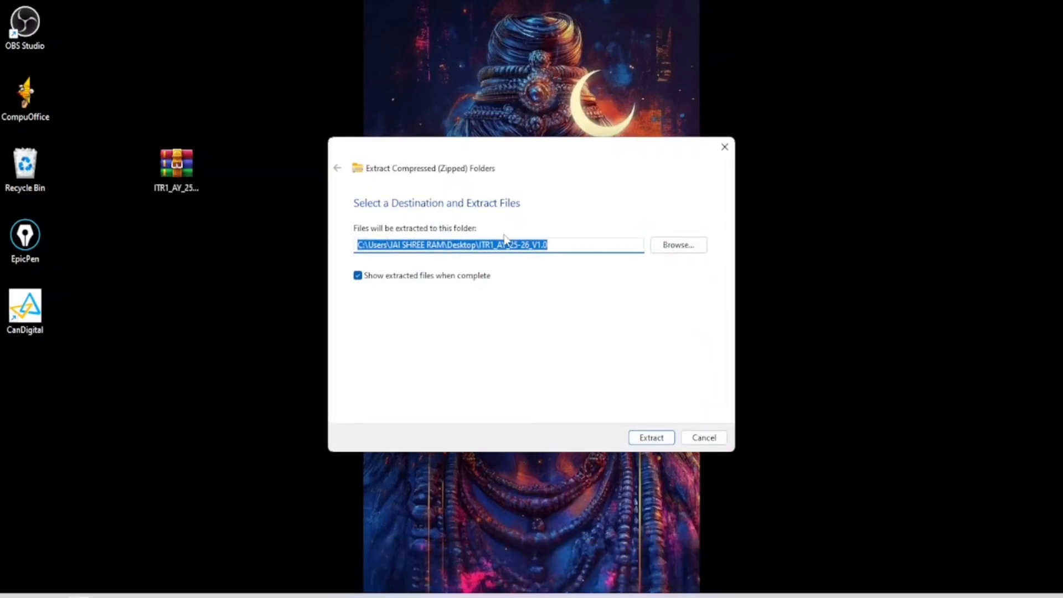
{"action": "left_click", "coordinate": [649, 438]}
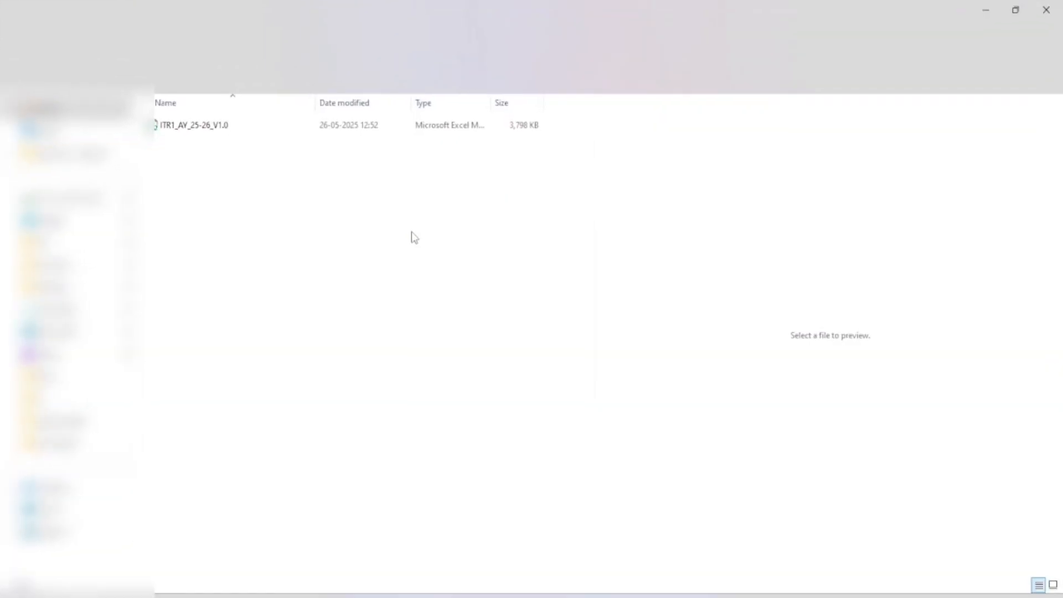
Close the extraction window and open the extracted ITR1_AY_25-26_V1.0 folder
{"action": "left_click", "coordinate": [1046, 9]}
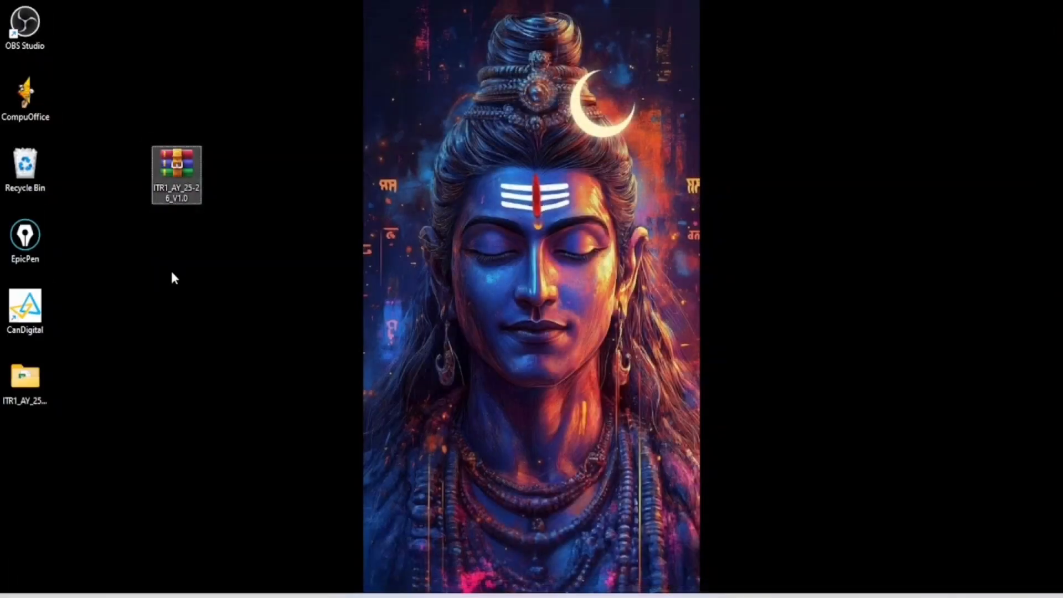
{"action": "left_click_drag", "start_coordinate": [34, 365], "coordinate": [271, 138]}
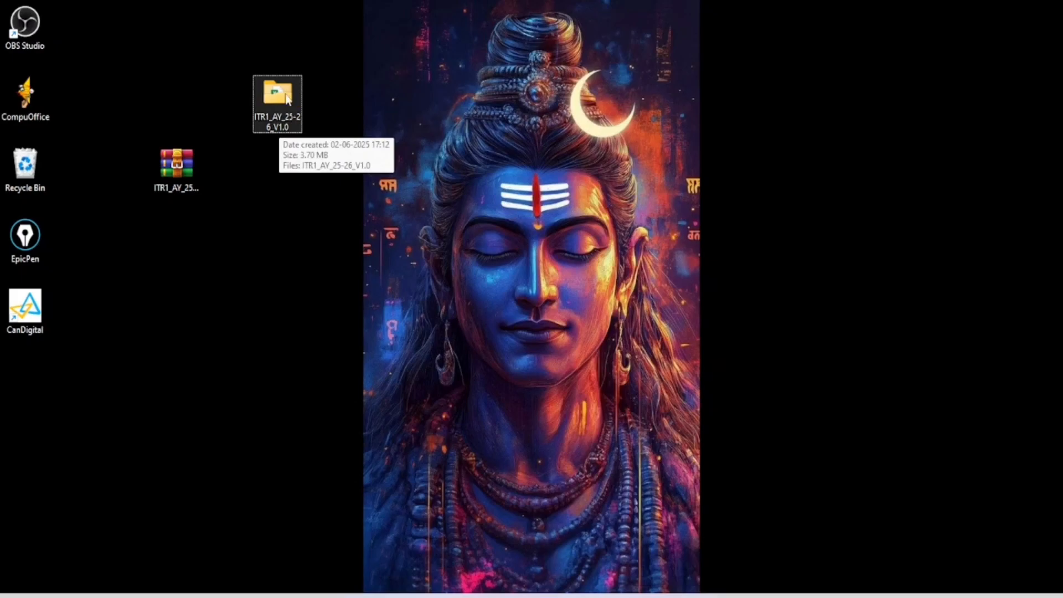
{"action": "double_click", "coordinate": [288, 110]}
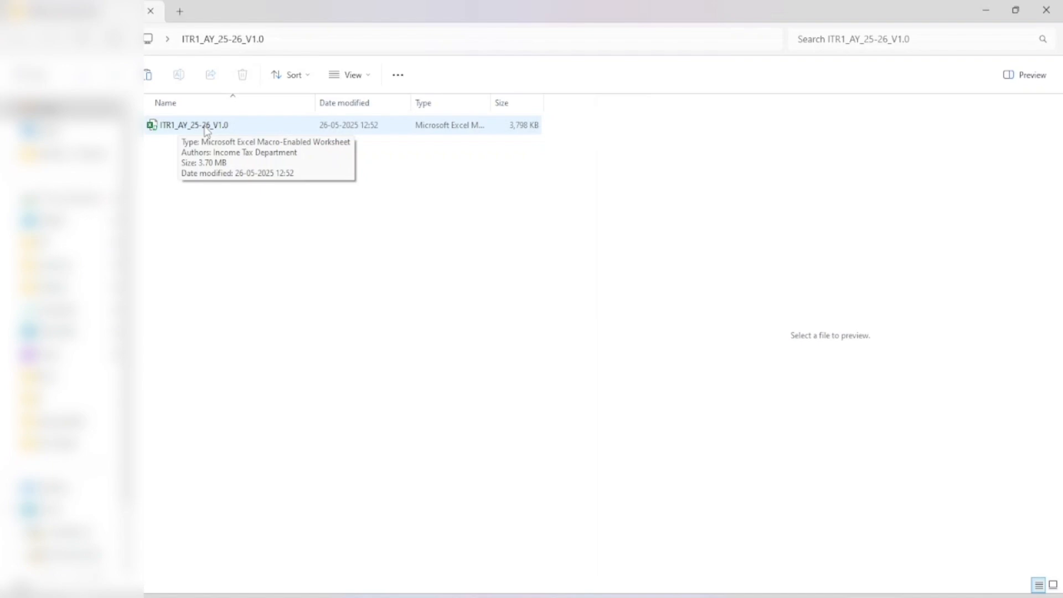
{"action": "right_click", "coordinate": [194, 129]}
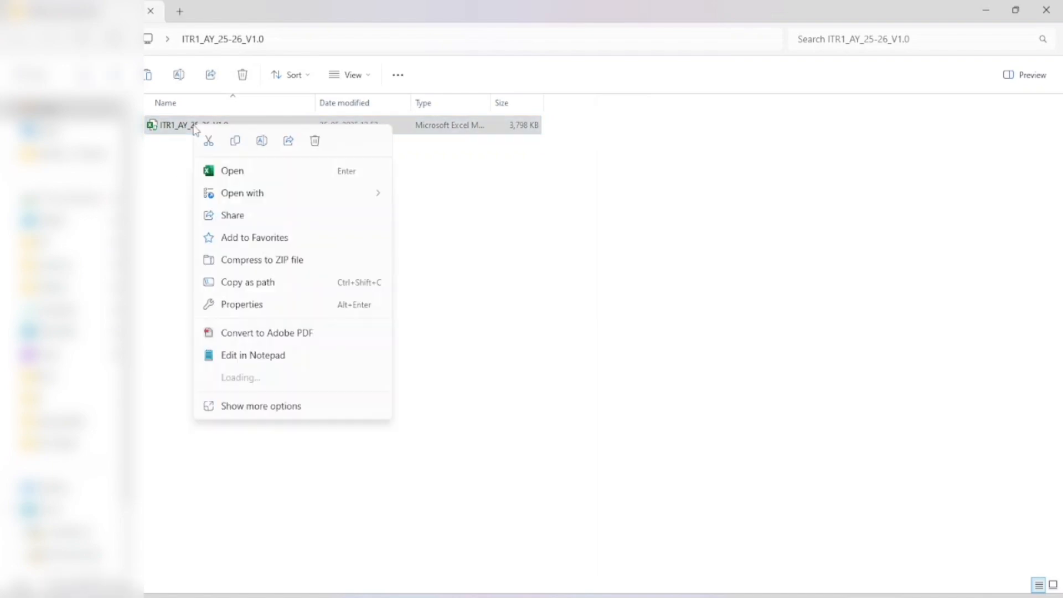
{"action": "left_click", "coordinate": [251, 430]}
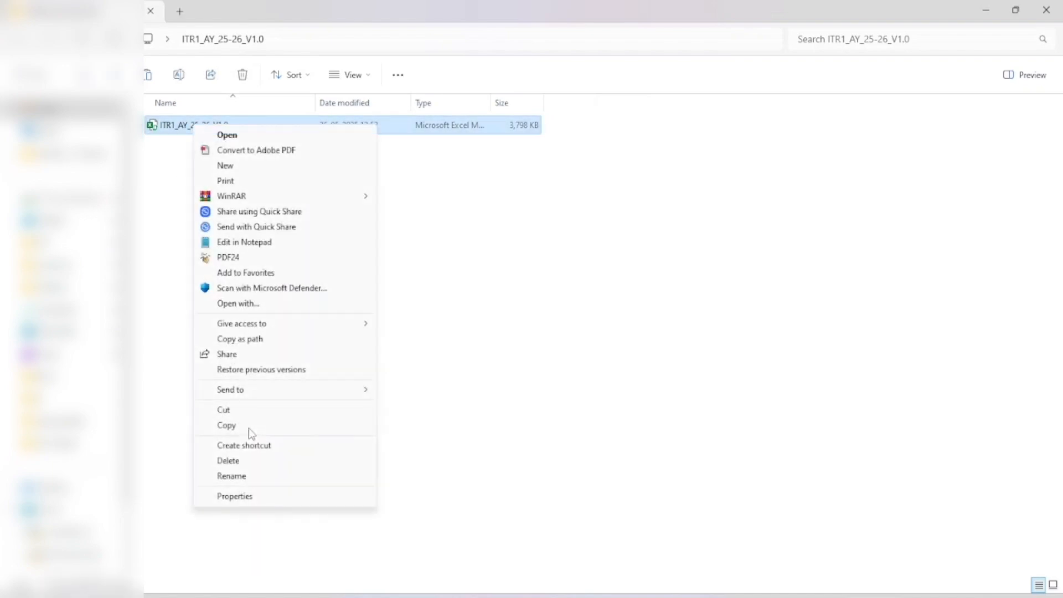
{"action": "left_click", "coordinate": [233, 496]}
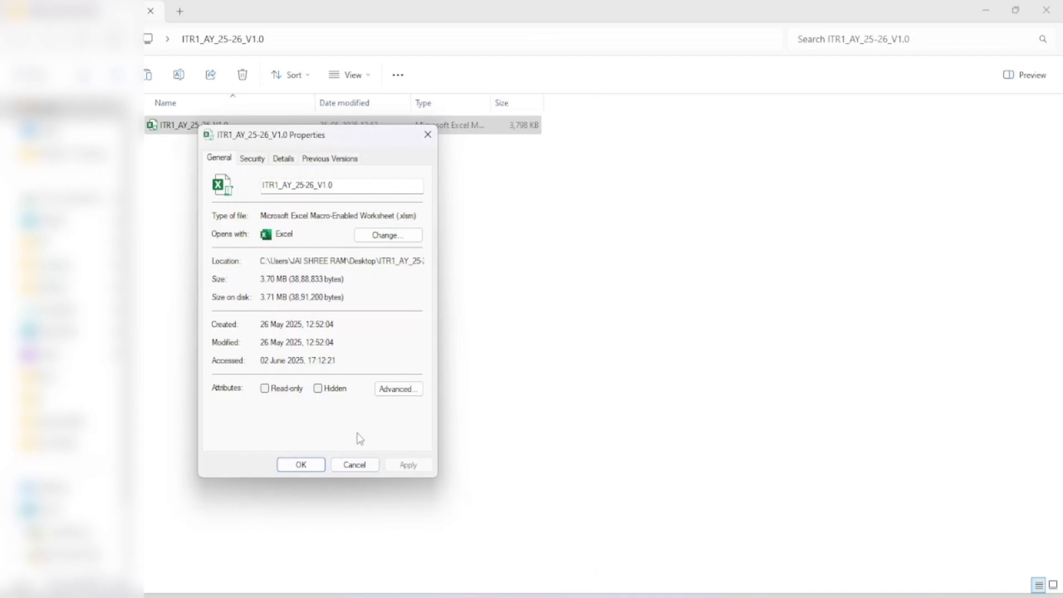
{"action": "left_click", "coordinate": [301, 466]}
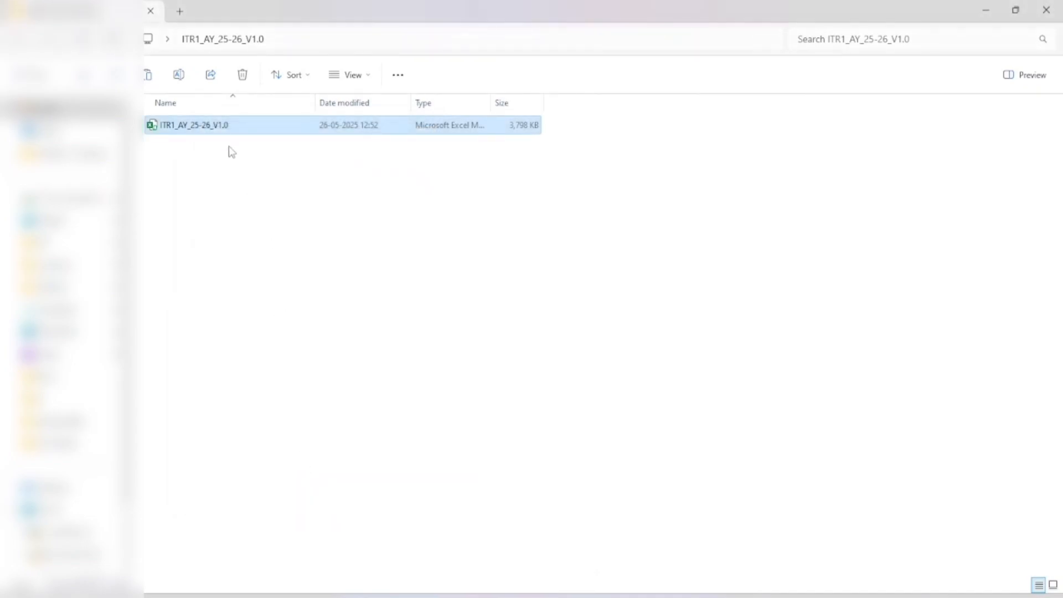
Open the ITR-1 .xlsm utility, dismiss the AY 2025-26 notice, and check the name cells
{"action": "double_click", "coordinate": [233, 131]}
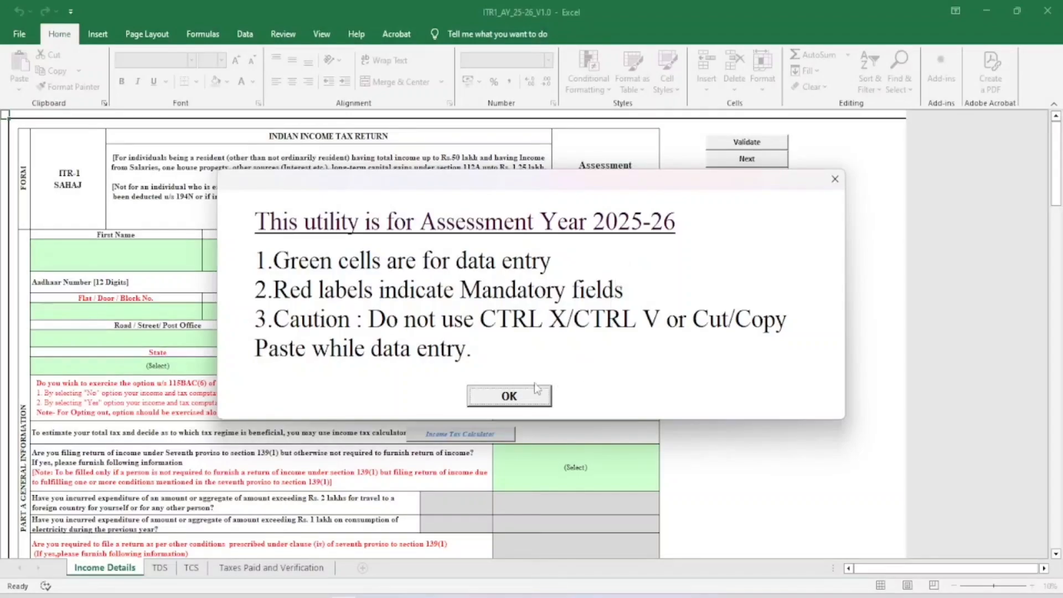
{"action": "left_click", "coordinate": [505, 398]}
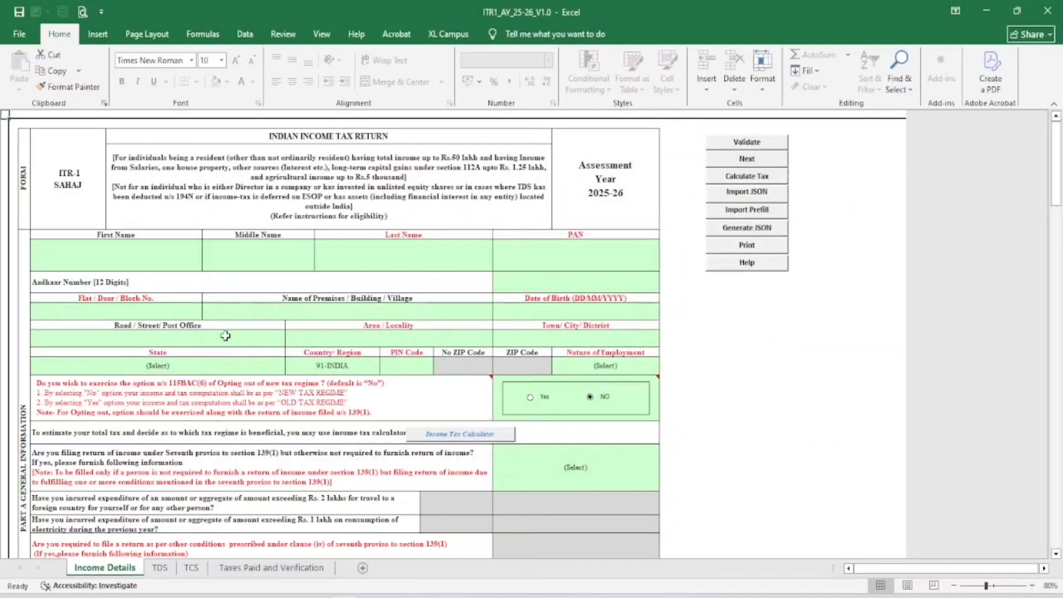
{"action": "left_click", "coordinate": [143, 261]}
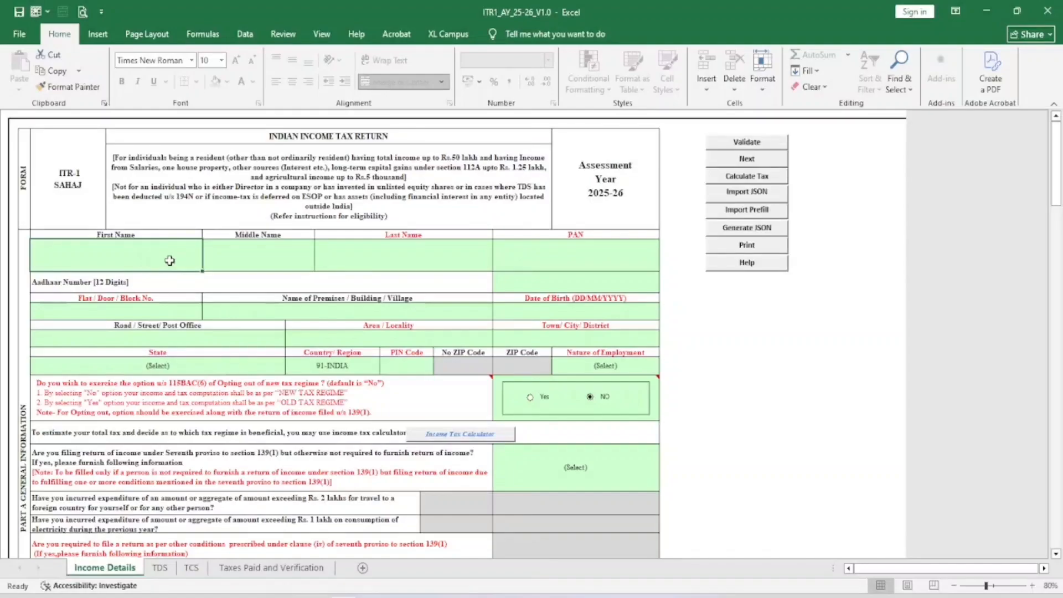
{"action": "left_click", "coordinate": [216, 256]}
{"action": "left_click", "coordinate": [377, 250]}
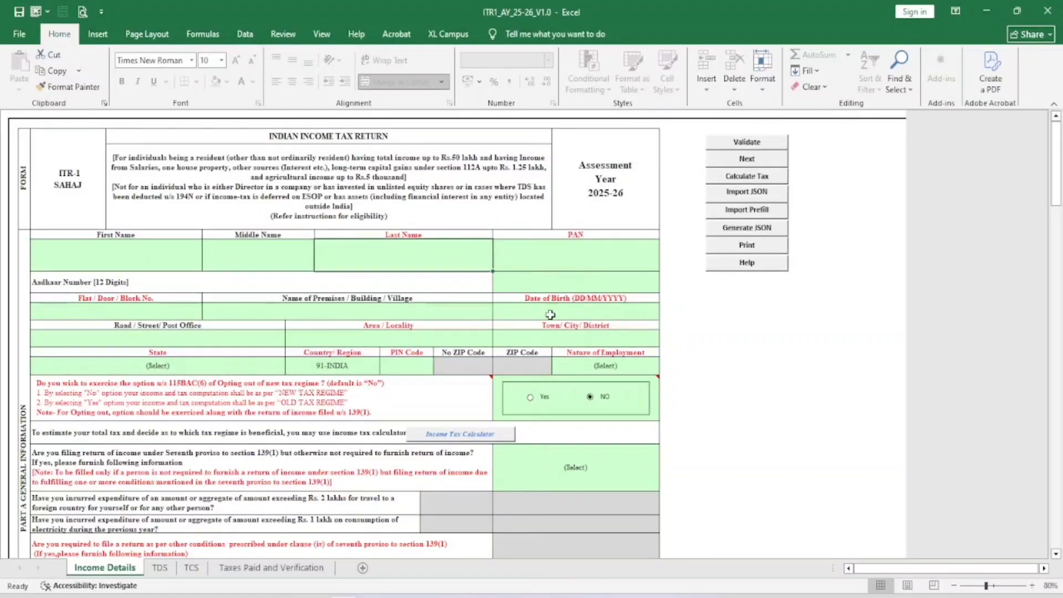
Scroll back to the top-left of the Income Details form
{"action": "scroll", "coordinate": [479, 315], "scroll_direction": "up", "scroll_amount": 2, "text": "ctrl"}
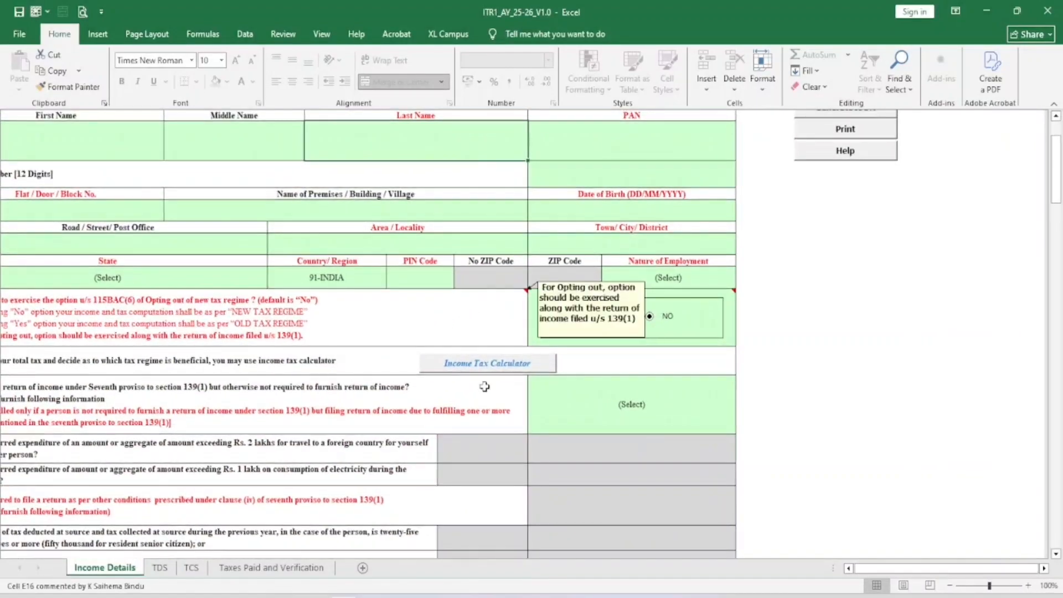
{"action": "left_click", "coordinate": [848, 569]}
{"action": "left_click", "coordinate": [848, 568]}
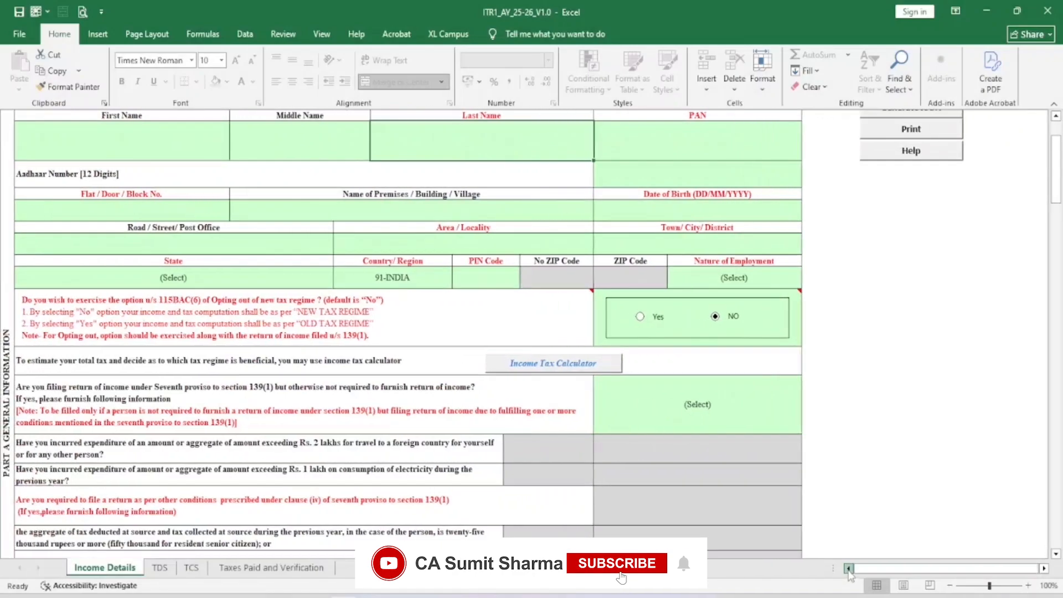
{"action": "left_click", "coordinate": [848, 569]}
{"action": "scroll", "coordinate": [450, 344], "scroll_direction": "up", "scroll_amount": 1}
{"action": "scroll", "coordinate": [450, 345], "scroll_direction": "up", "scroll_amount": 3}
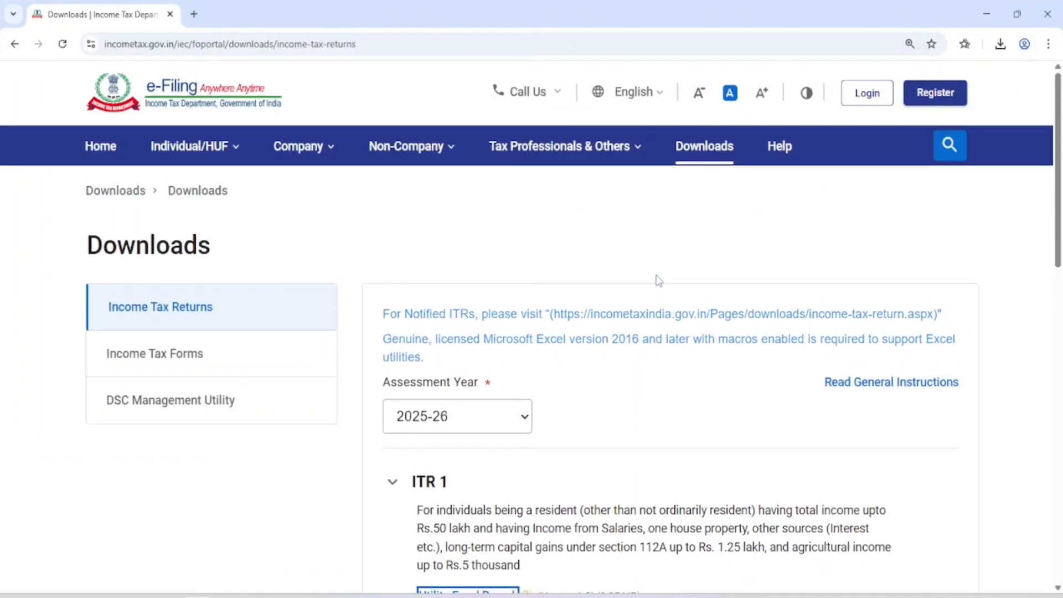
Sign in to the e-Filing portal with the user ID and account password
{"action": "left_click", "coordinate": [867, 93]}
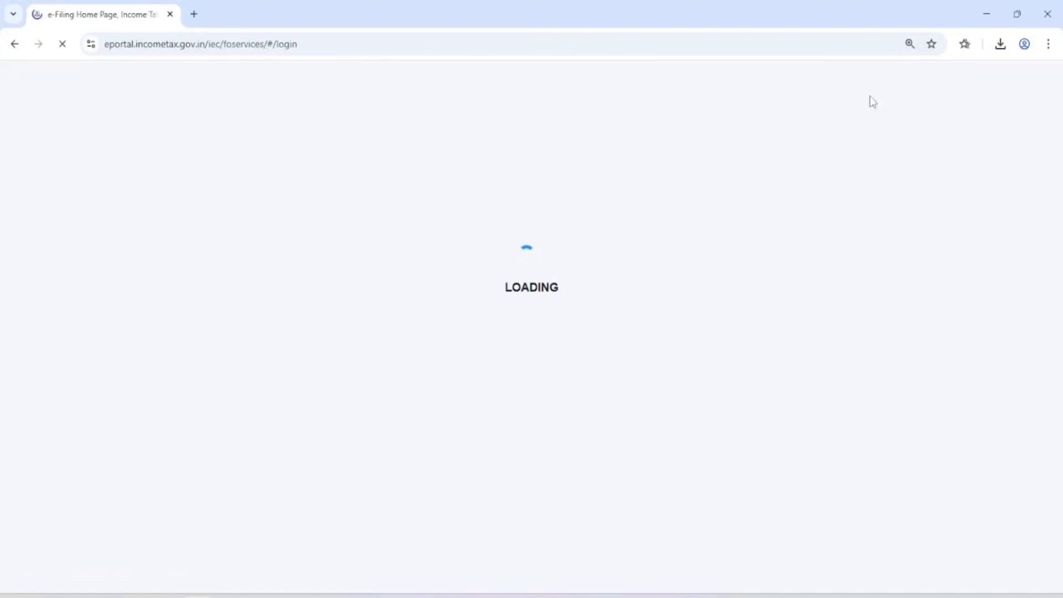
{"action": "scroll", "coordinate": [344, 238], "scroll_direction": "down", "scroll_amount": 2}
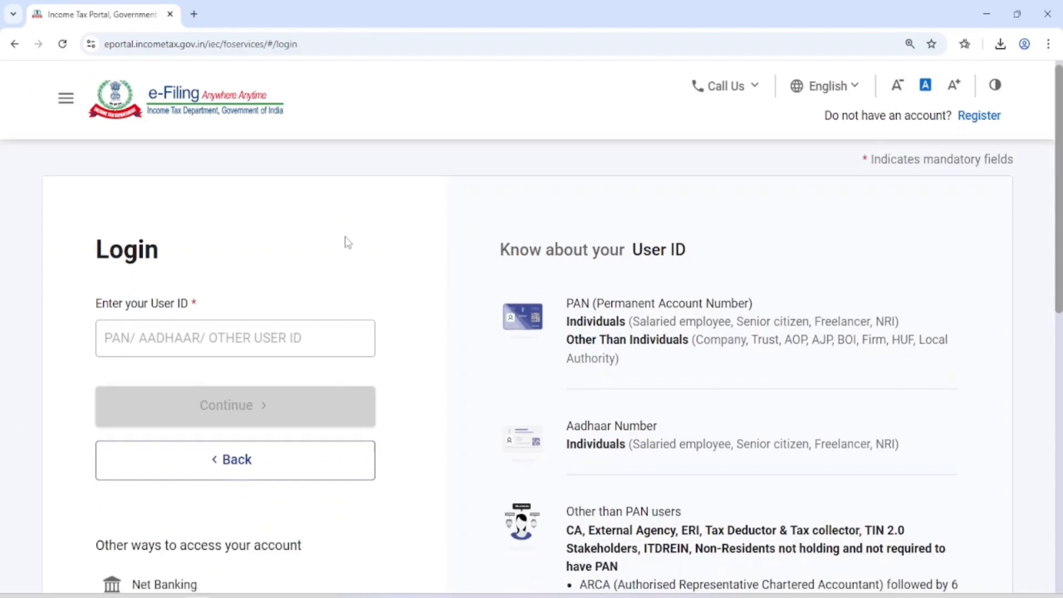
{"action": "left_click", "coordinate": [151, 314]}
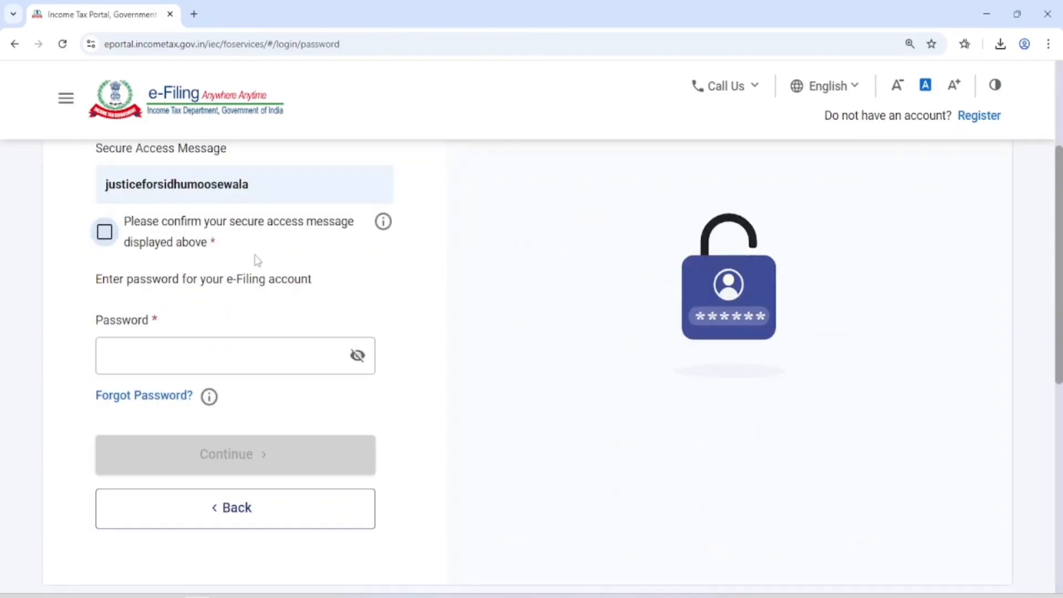
{"action": "left_click", "coordinate": [105, 232]}
{"action": "left_click", "coordinate": [143, 361]}
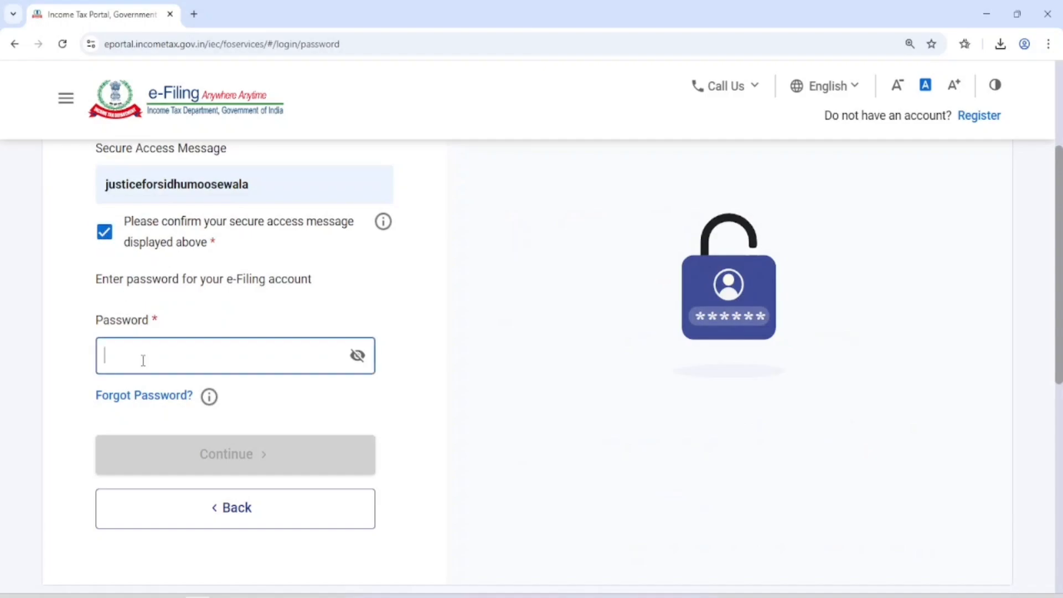
{"action": "type", "text": "•"}
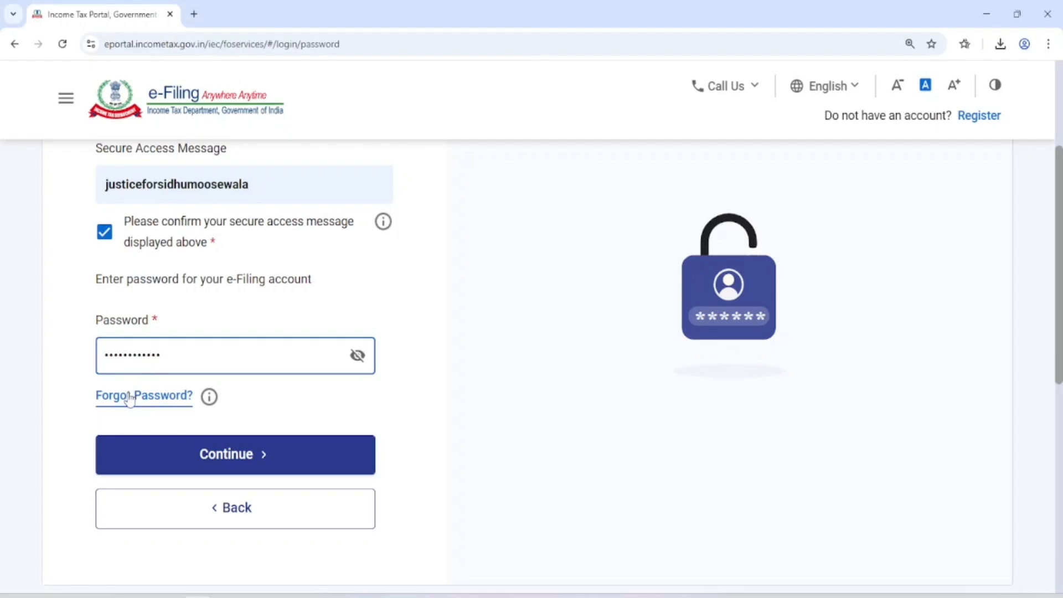
{"action": "left_click", "coordinate": [205, 451]}
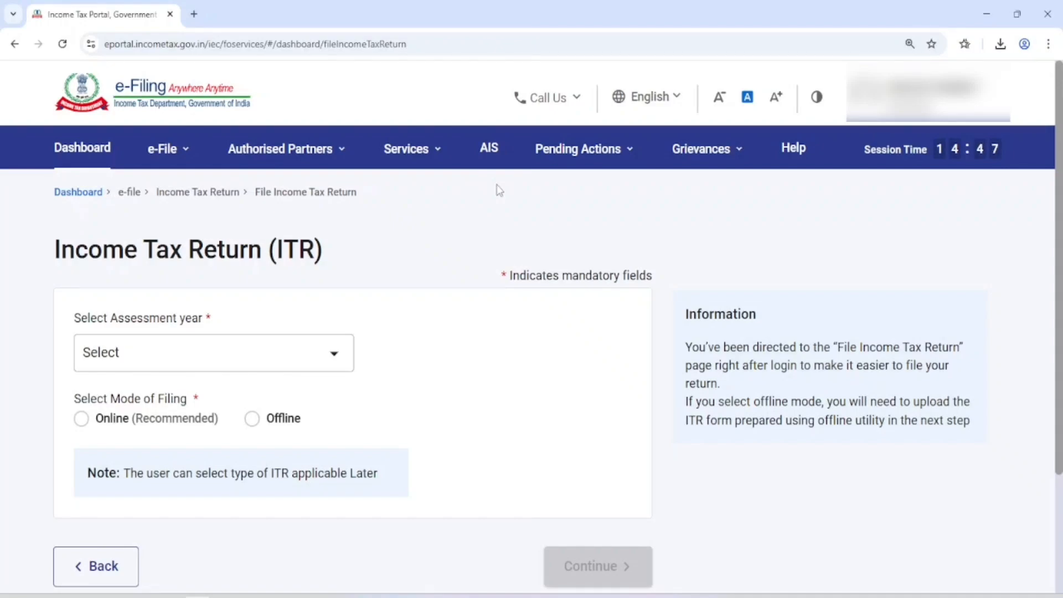
View the AIS Taxpayer Information Summary showing 1,886 savings interest, then leave the Compliance Portal
{"action": "left_click", "coordinate": [488, 151]}
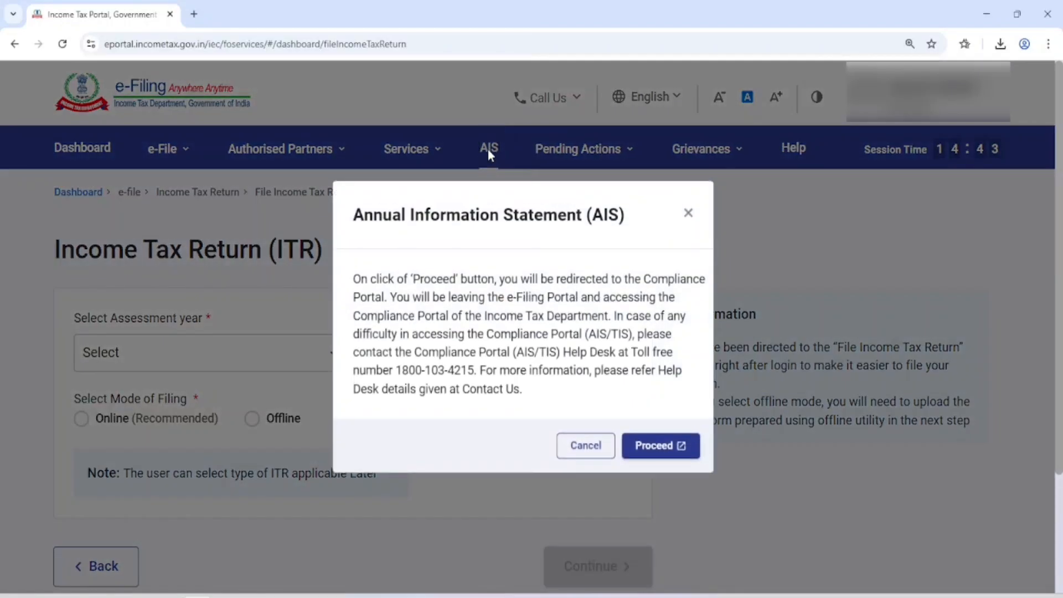
{"action": "left_click", "coordinate": [656, 447]}
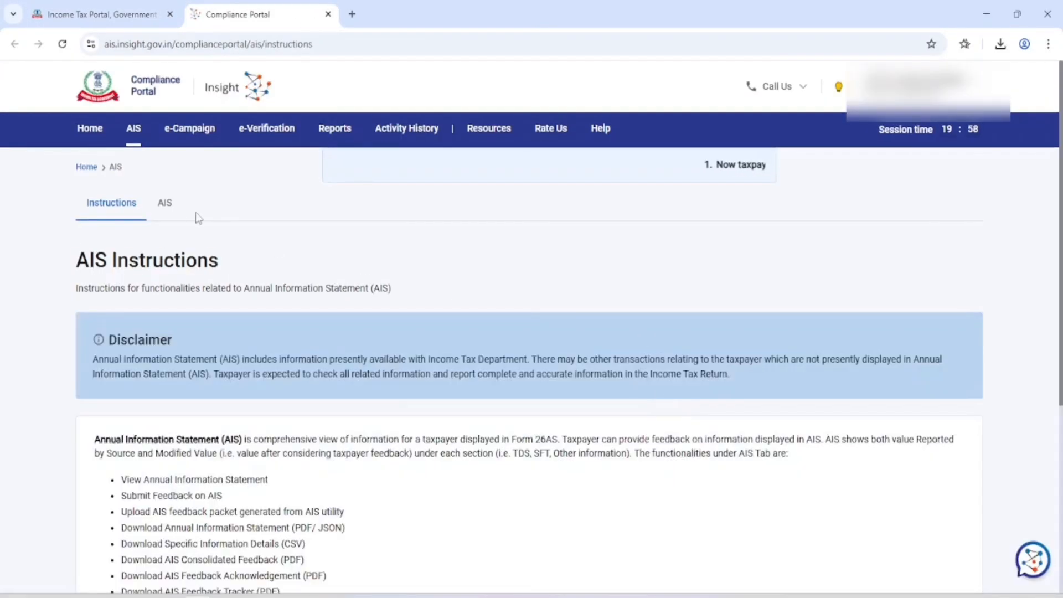
{"action": "left_click", "coordinate": [165, 203]}
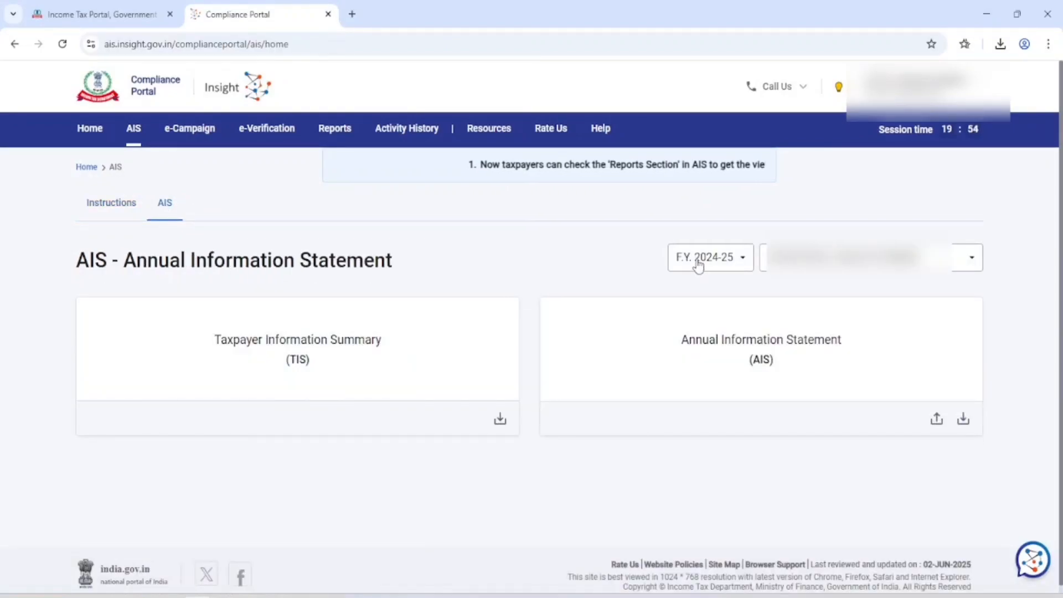
{"action": "left_click", "coordinate": [285, 354]}
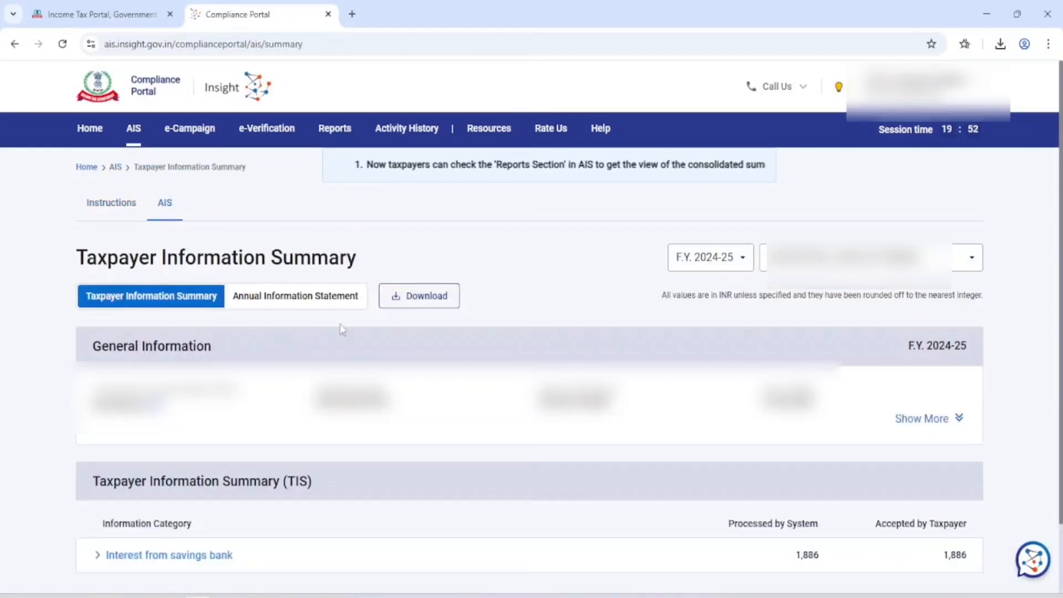
{"action": "scroll", "coordinate": [340, 327], "scroll_direction": "down", "scroll_amount": 2}
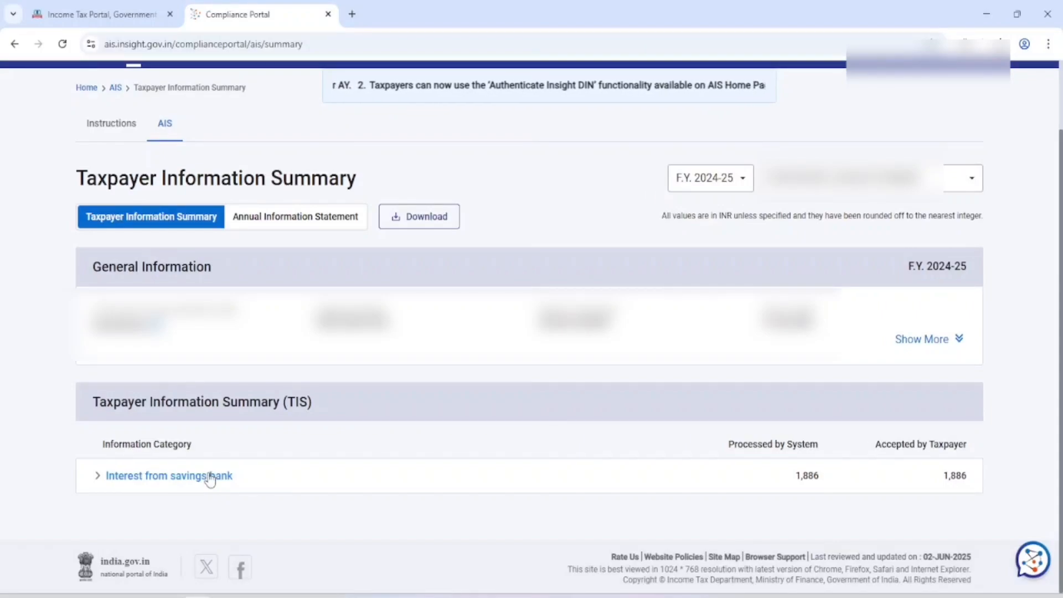
{"action": "left_click", "coordinate": [327, 14]}
{"action": "left_click", "coordinate": [590, 132]}
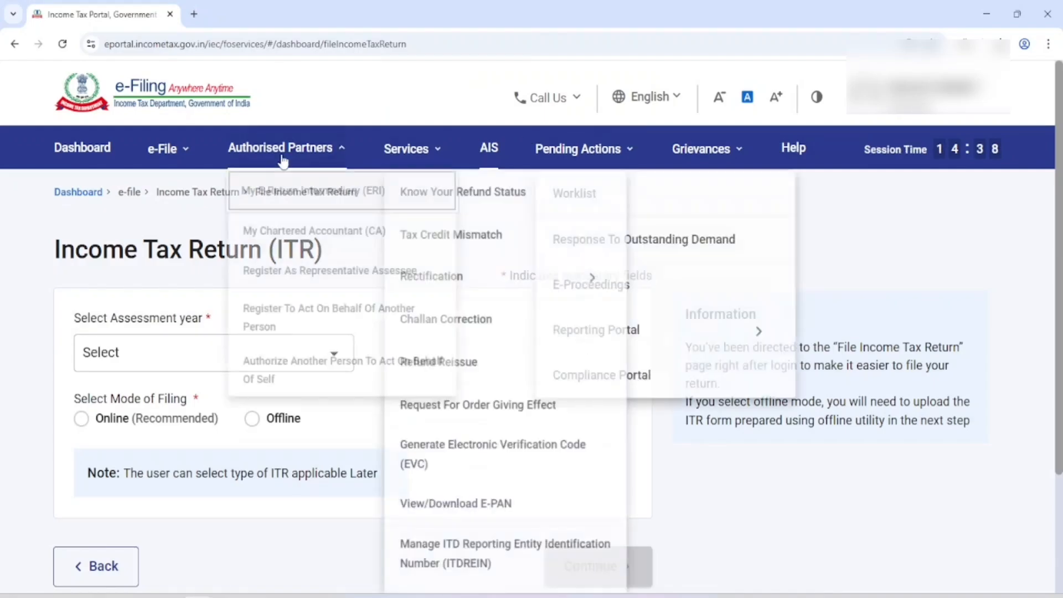
Go to TRACES via View Form 26AS, accepting the redirect and usage terms, and open View Tax Credit
{"action": "mouse_move", "coordinate": [184, 157]}
{"action": "mouse_move", "coordinate": [197, 212]}
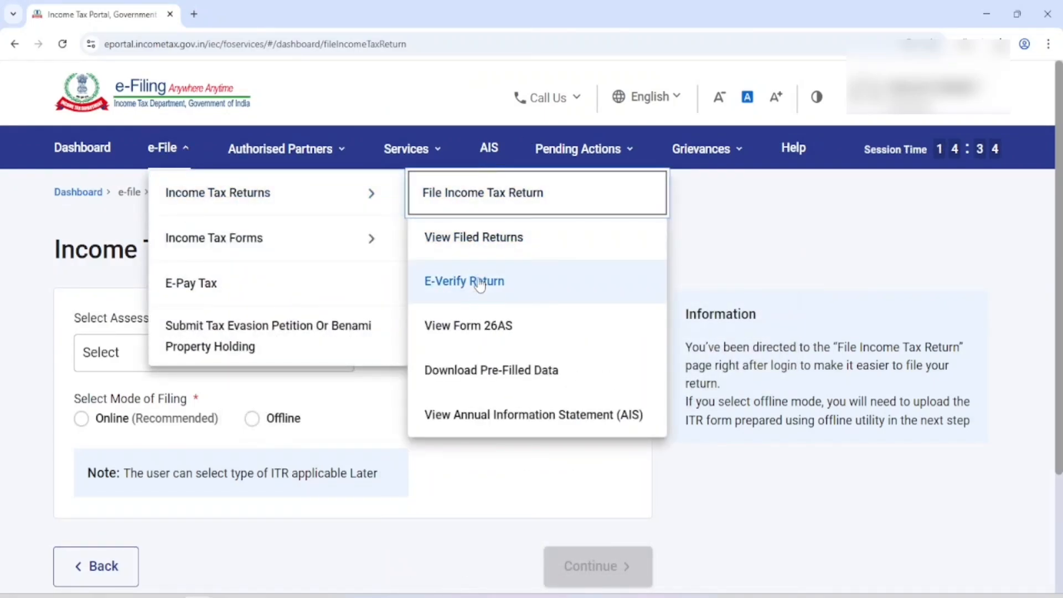
{"action": "left_click", "coordinate": [469, 332]}
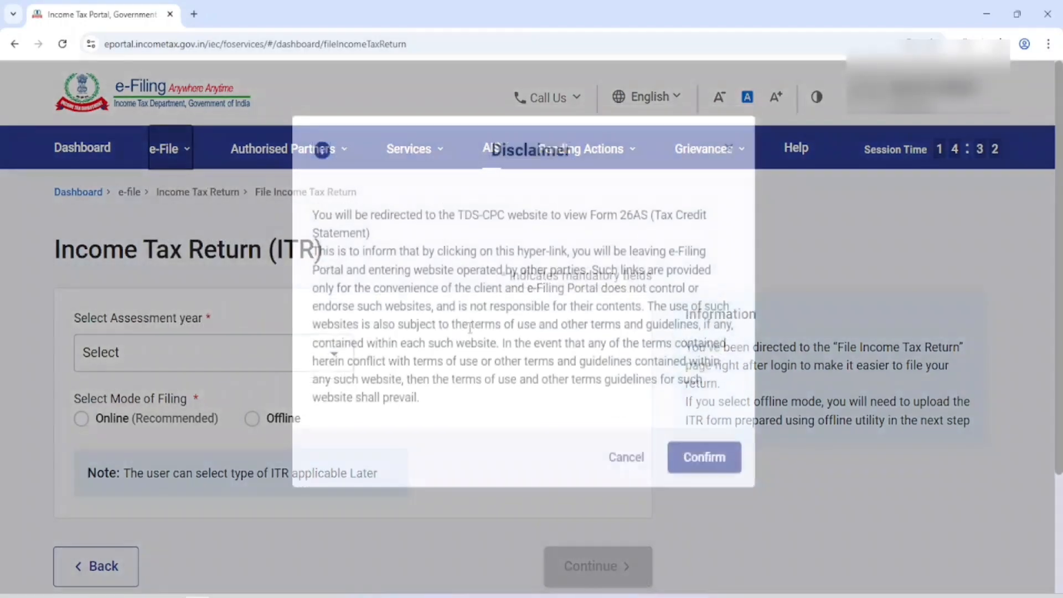
{"action": "left_click", "coordinate": [704, 480]}
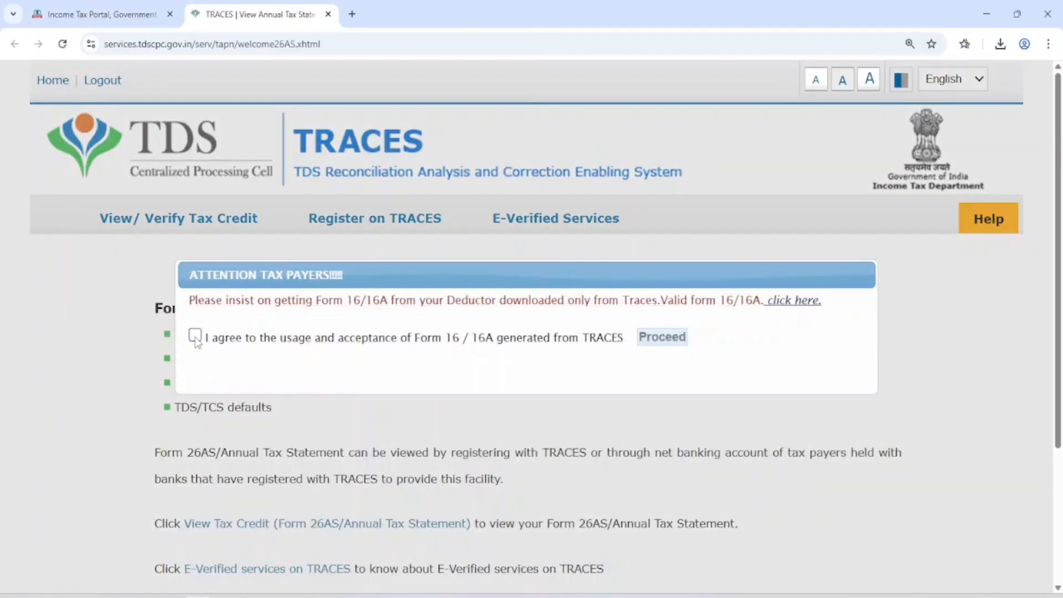
{"action": "left_click", "coordinate": [195, 335]}
{"action": "left_click", "coordinate": [647, 339]}
{"action": "scroll", "coordinate": [365, 369], "scroll_direction": "down", "scroll_amount": 3}
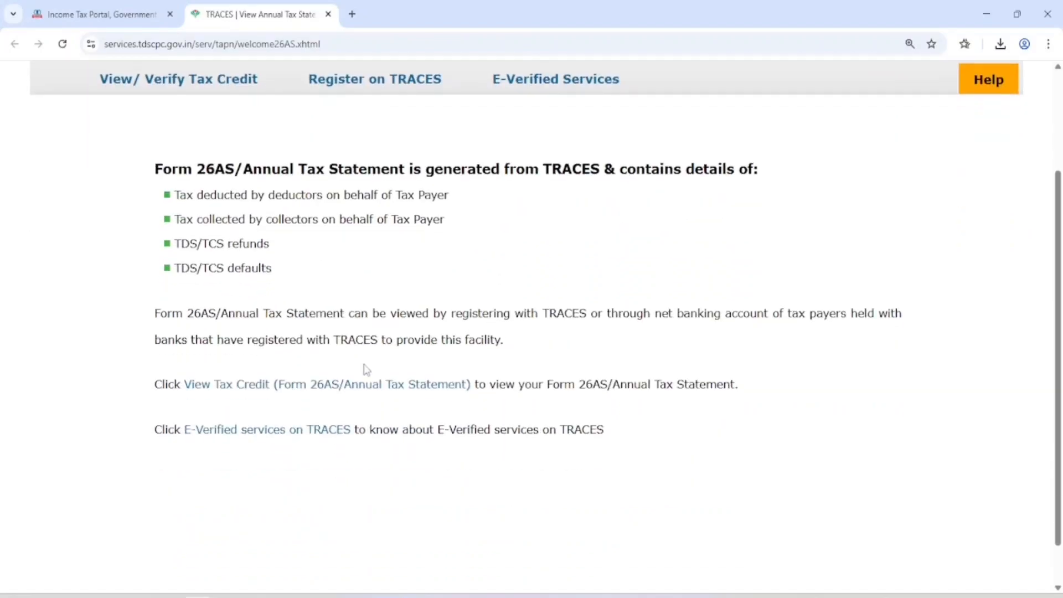
{"action": "left_click", "coordinate": [231, 389]}
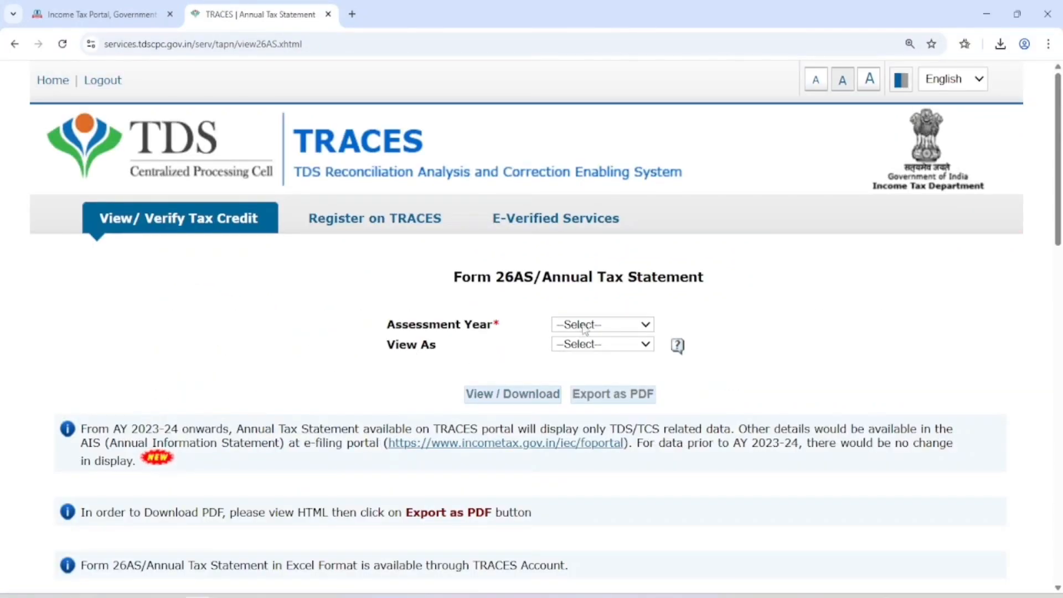
Display Form 26AS for assessment year 2025-26 in HTML format
{"action": "left_click", "coordinate": [584, 325]}
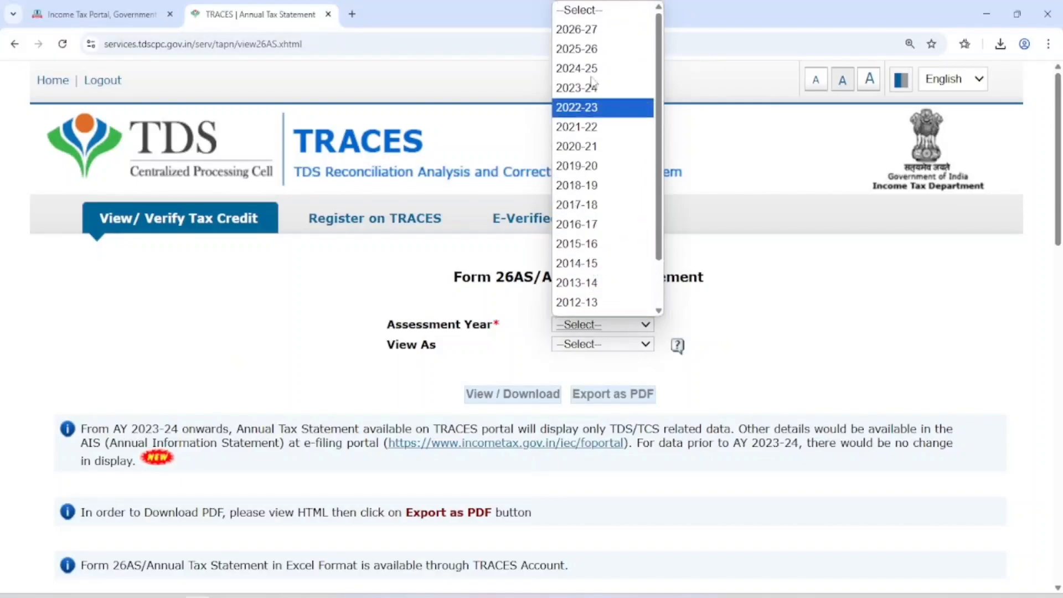
{"action": "left_click", "coordinate": [586, 49]}
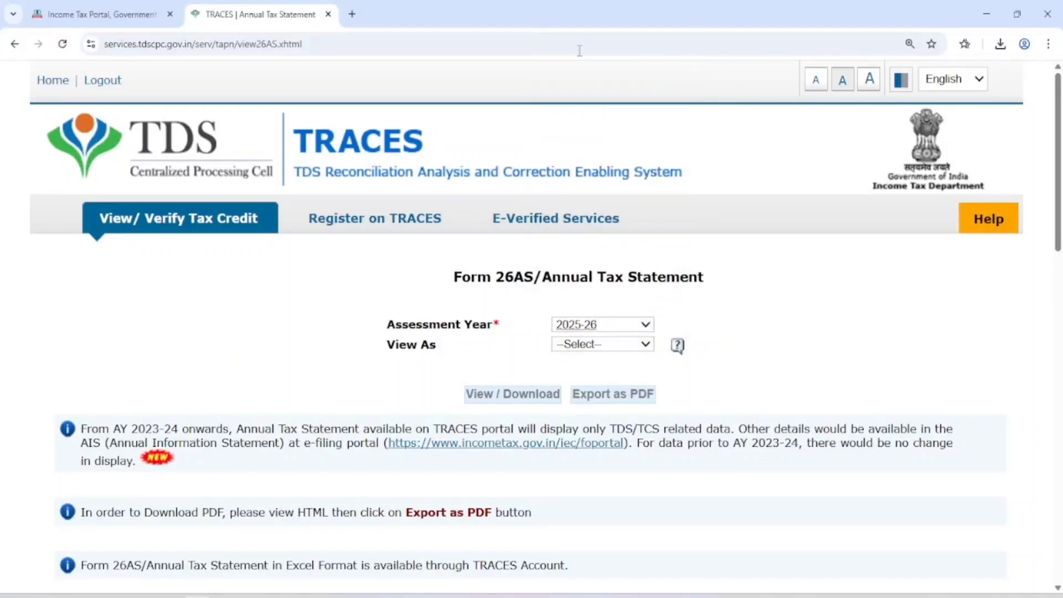
{"action": "left_click", "coordinate": [566, 348]}
{"action": "left_click", "coordinate": [566, 379]}
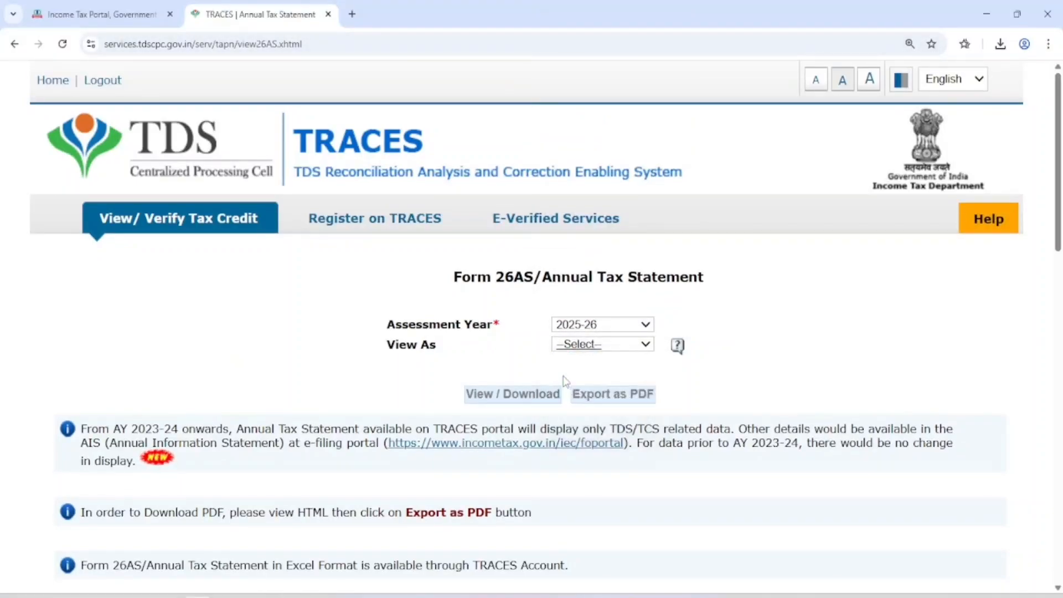
{"action": "left_click", "coordinate": [504, 394]}
Review Parts I and II of the statement, which list no transactions
{"action": "scroll", "coordinate": [656, 268], "scroll_direction": "down", "scroll_amount": 12}
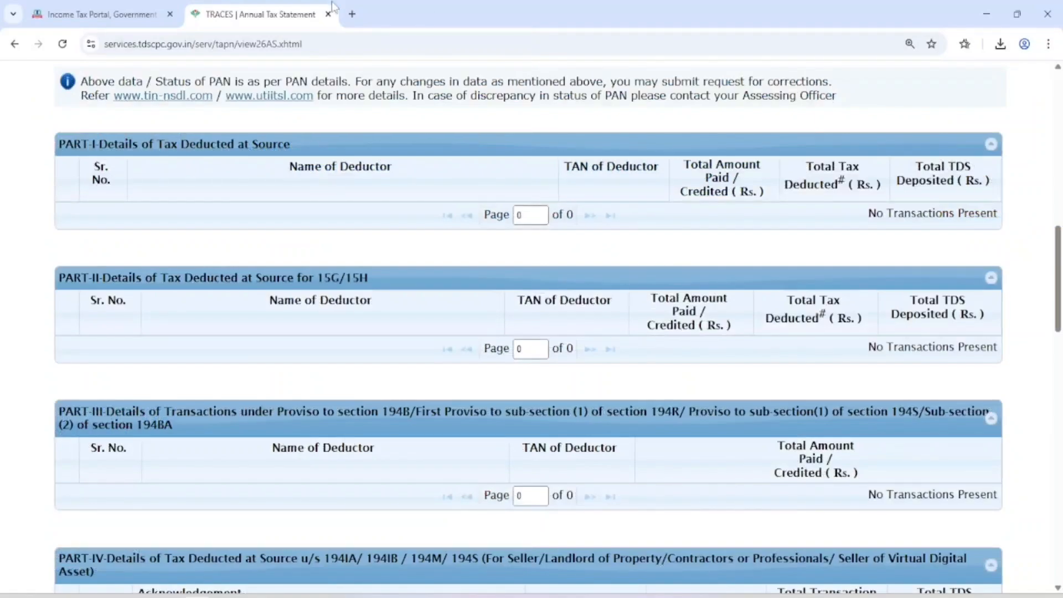
{"action": "left_click_drag", "start_coordinate": [100, 144], "coordinate": [286, 144]}
{"action": "left_click_drag", "start_coordinate": [103, 278], "coordinate": [369, 277]}
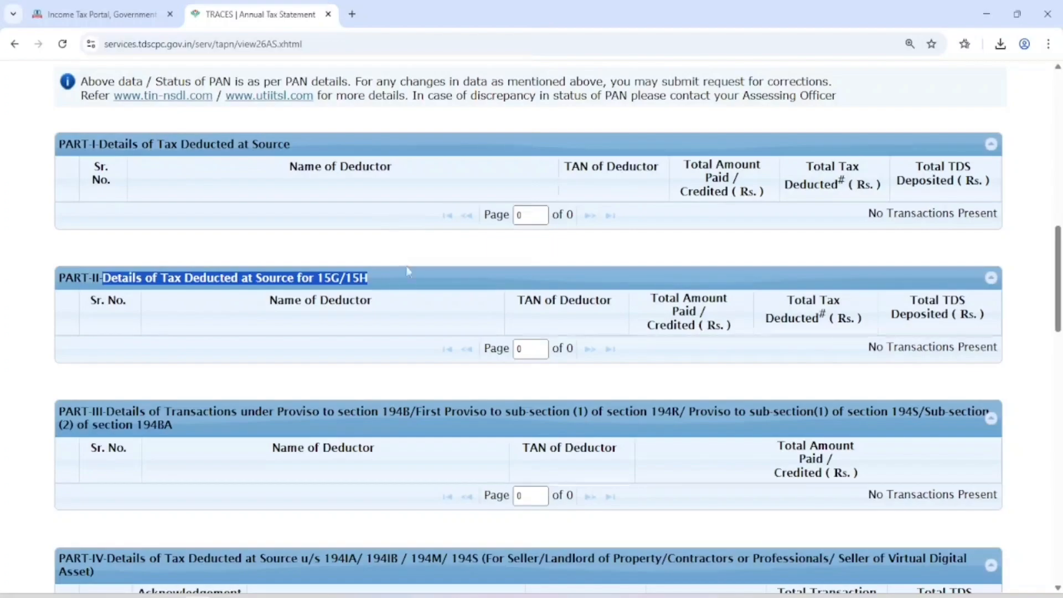
{"action": "scroll", "coordinate": [416, 274], "scroll_direction": "down", "scroll_amount": 1}
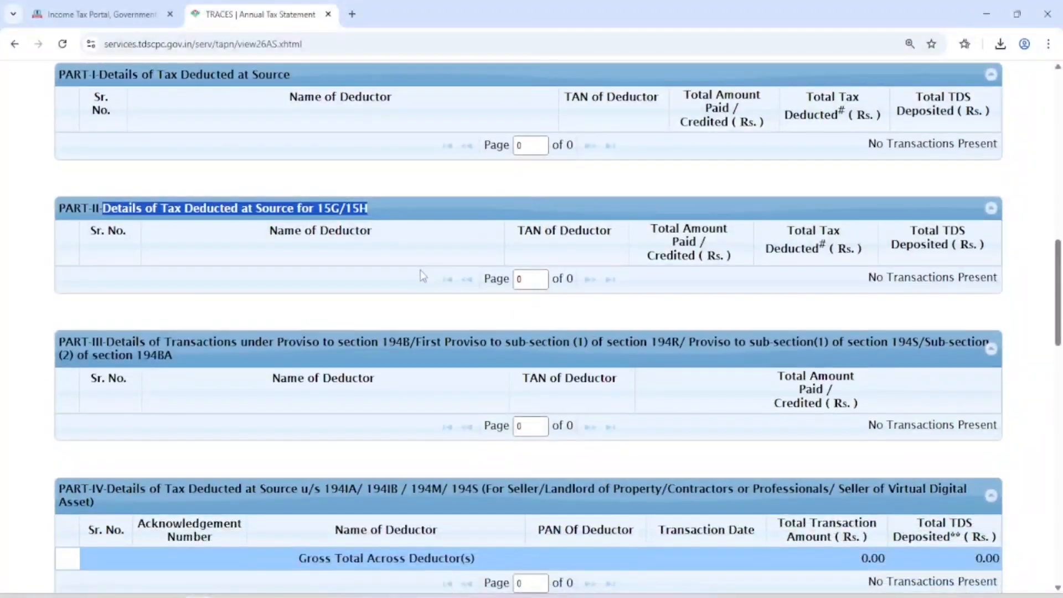
{"action": "left_click", "coordinate": [429, 303]}
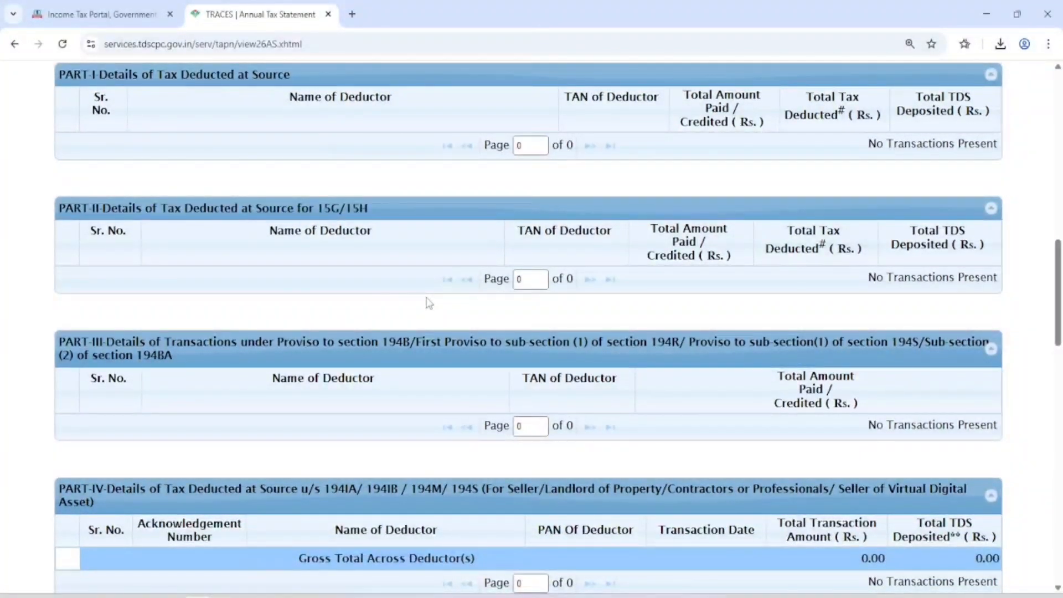
Return to the e-Filing portal and go to e-File > Download Pre-Filled Data
{"action": "left_click", "coordinate": [119, 6]}
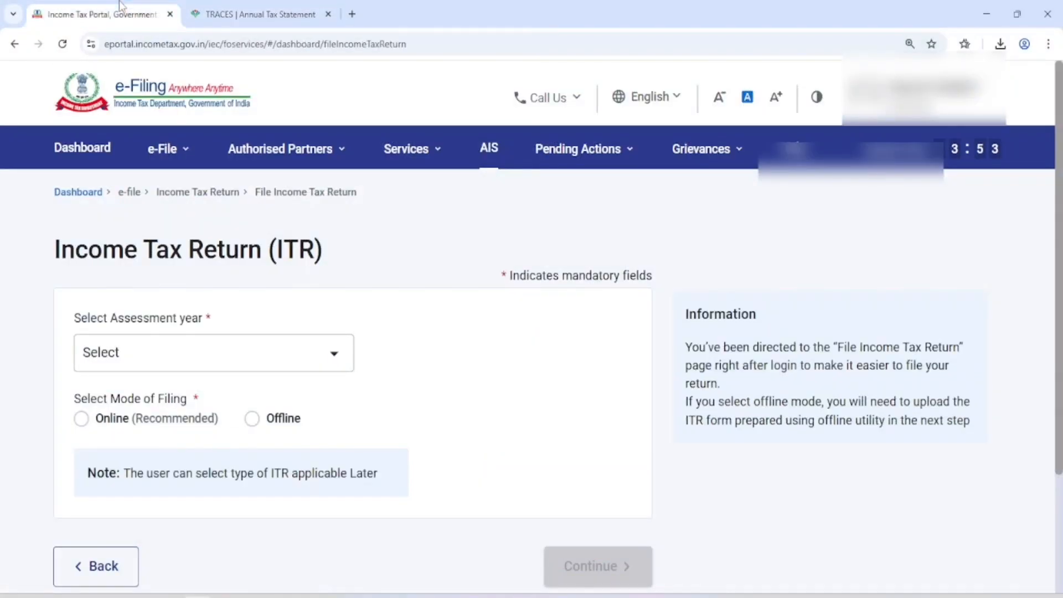
{"action": "left_click", "coordinate": [186, 158]}
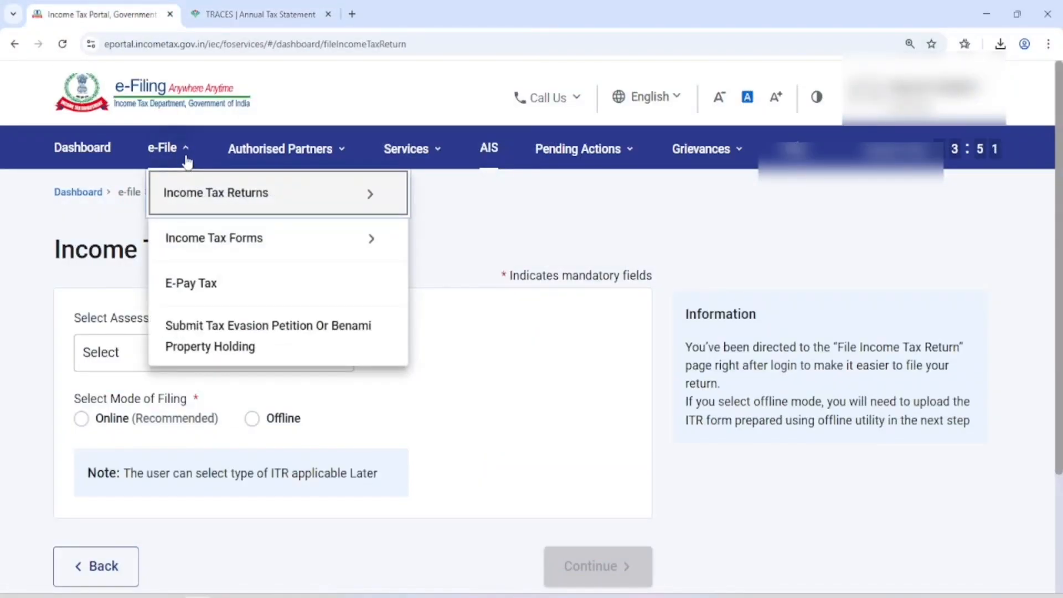
{"action": "mouse_move", "coordinate": [185, 194]}
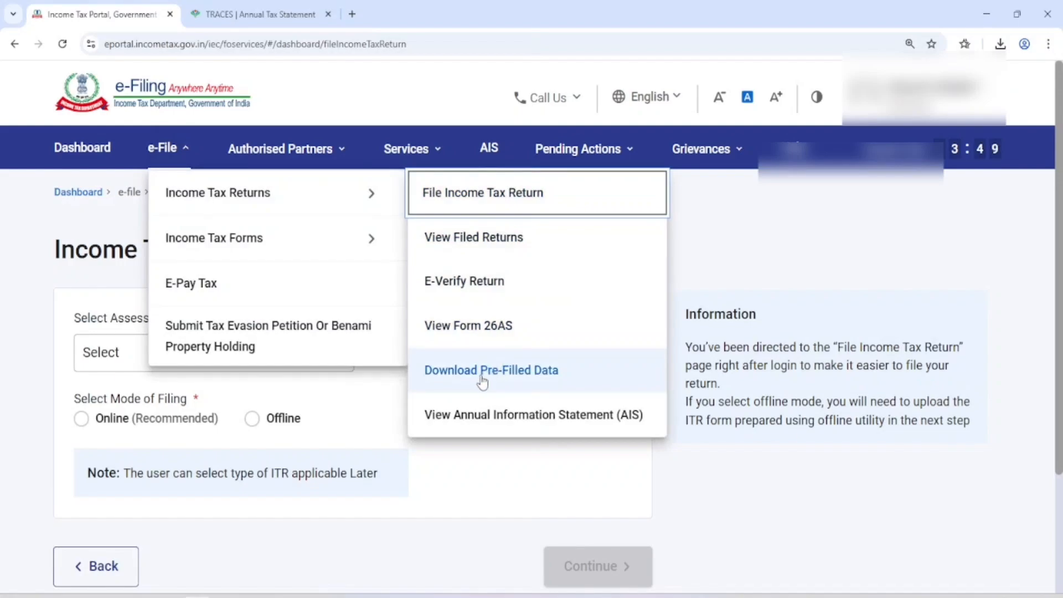
{"action": "left_click", "coordinate": [516, 380]}
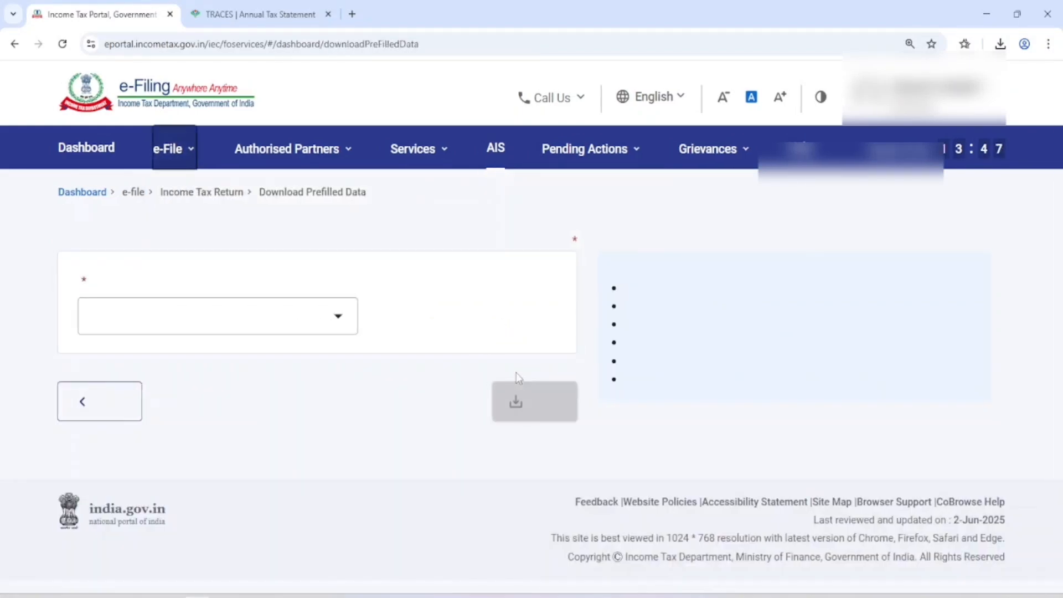
Select assessment year 2025-26 and request the pre-filled data download
{"action": "left_click", "coordinate": [250, 359]}
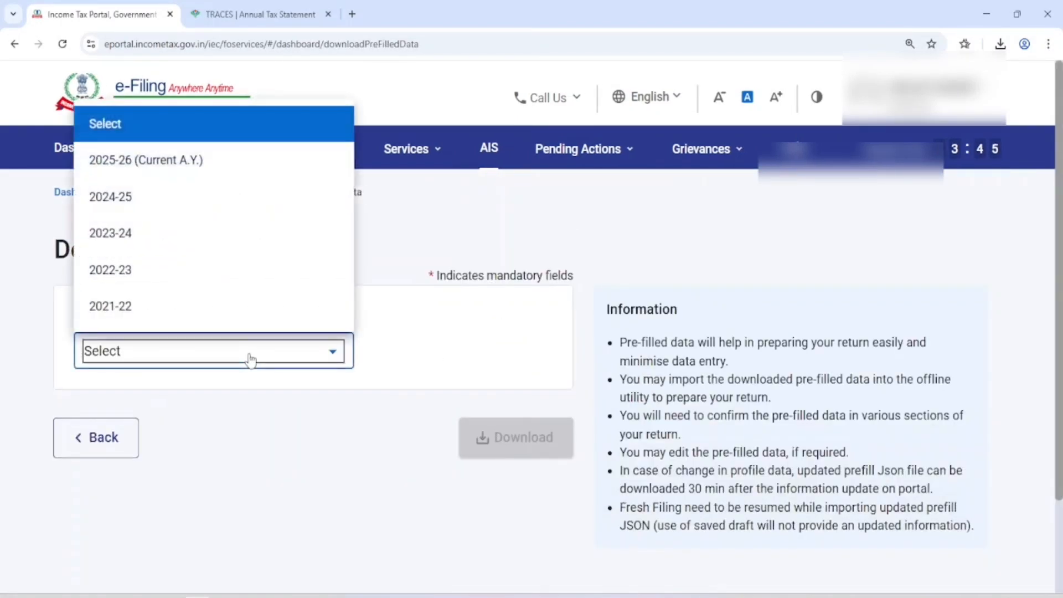
{"action": "left_click", "coordinate": [179, 165]}
{"action": "mouse_move", "coordinate": [183, 162]}
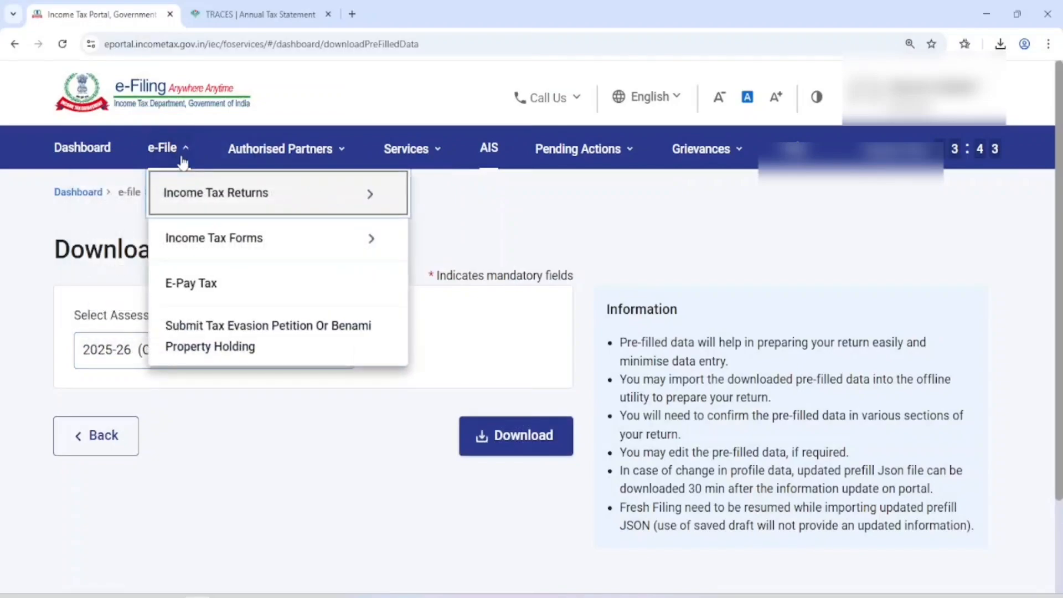
{"action": "left_click", "coordinate": [524, 441]}
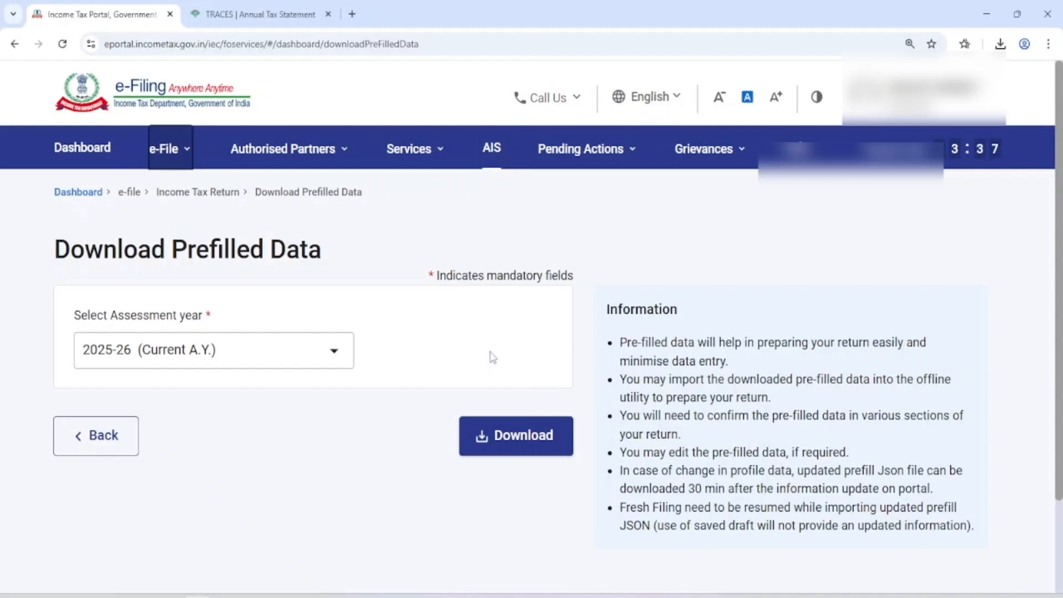
{"action": "left_click", "coordinate": [503, 441]}
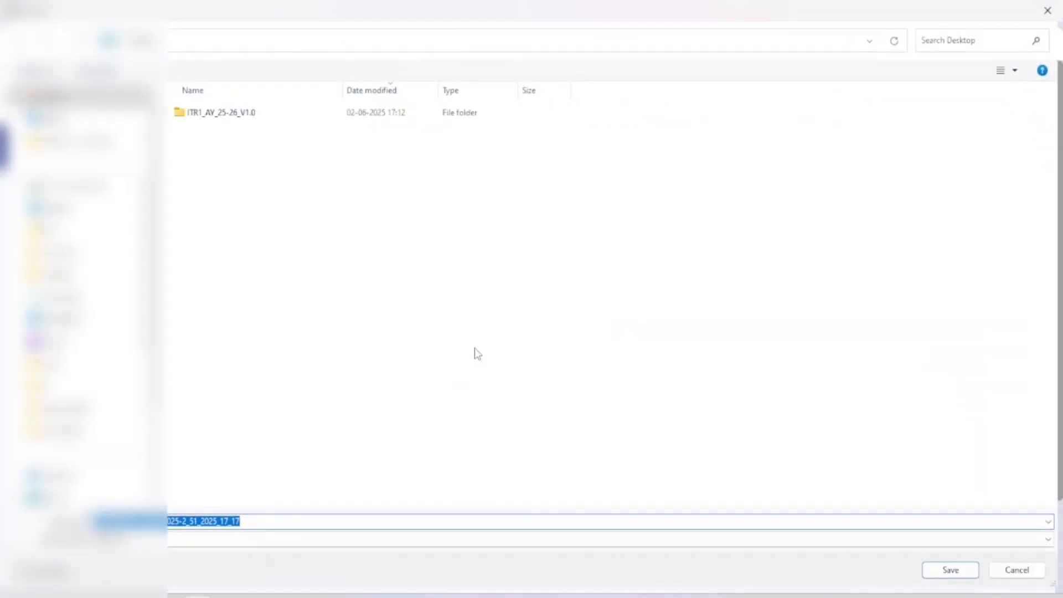
Save the prefill file to the Desktop and import that JSON via Import Prefill
{"action": "key", "text": "Return"}
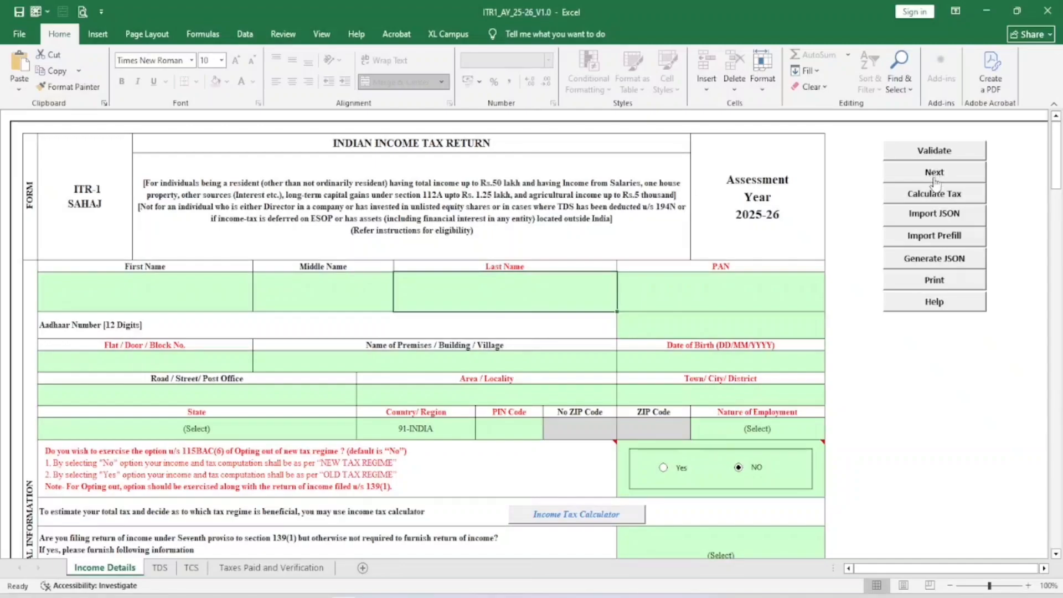
{"action": "left_click", "coordinate": [935, 242]}
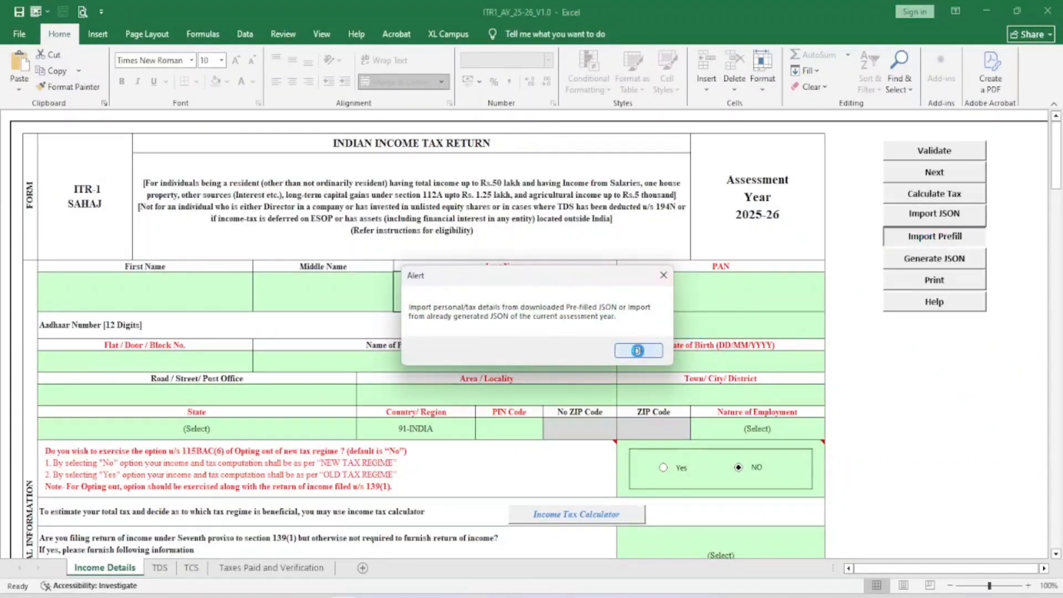
{"action": "left_click", "coordinate": [638, 351]}
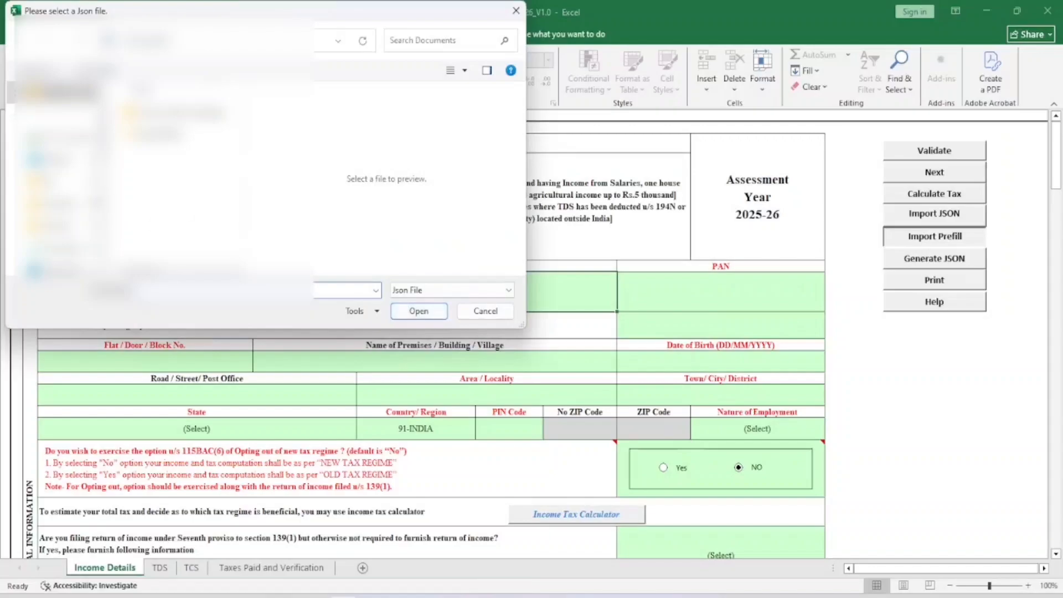
{"action": "left_click", "coordinate": [62, 159]}
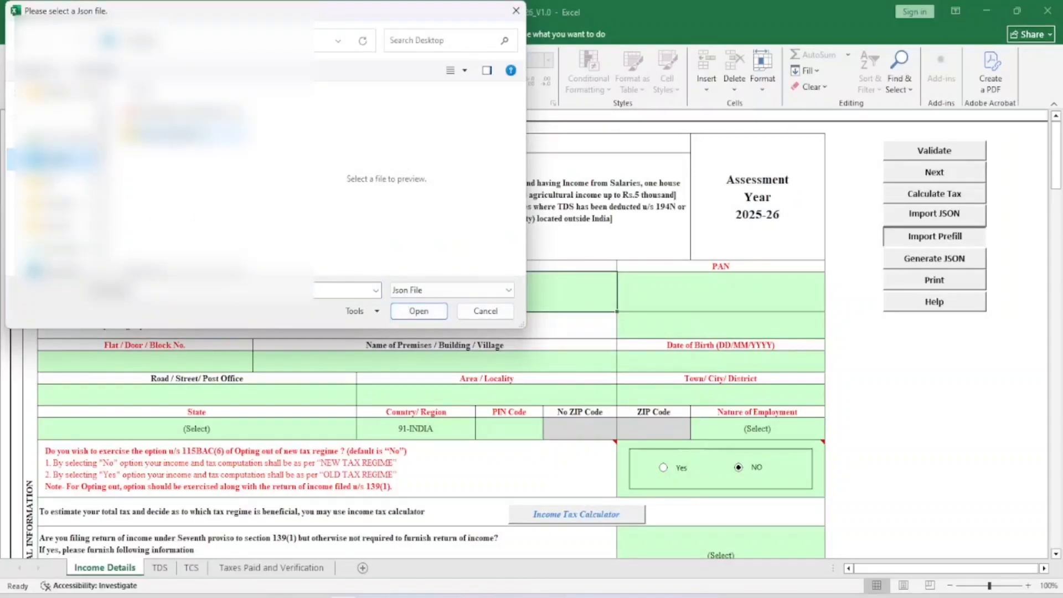
{"action": "double_click", "coordinate": [188, 113]}
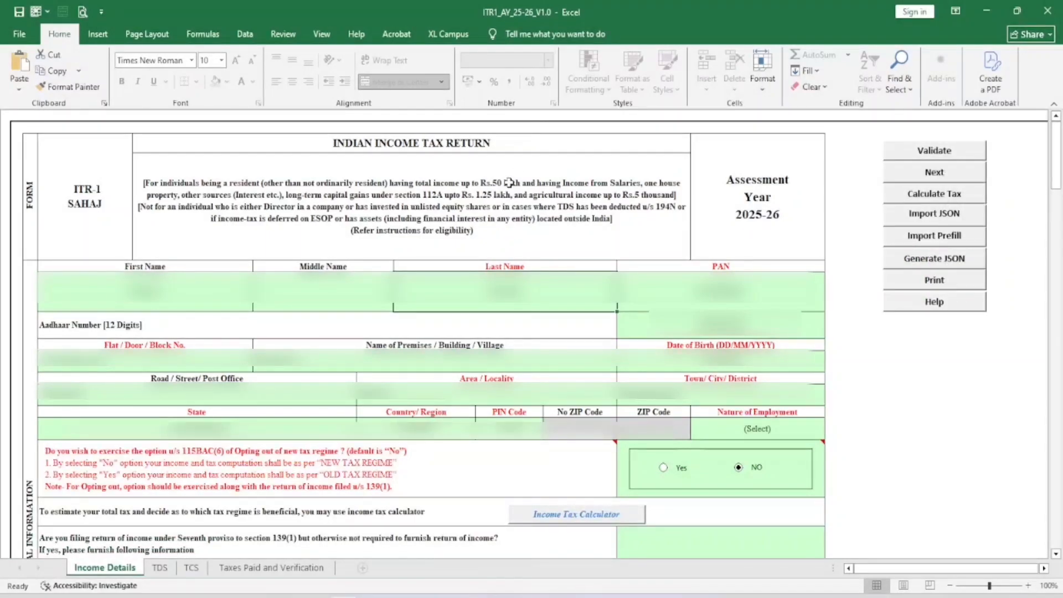
Choose Others from the Nature of Employment dropdown on the Income Details sheet
{"action": "scroll", "coordinate": [512, 325], "scroll_direction": "down", "scroll_amount": 1}
{"action": "mouse_move", "coordinate": [224, 396]}
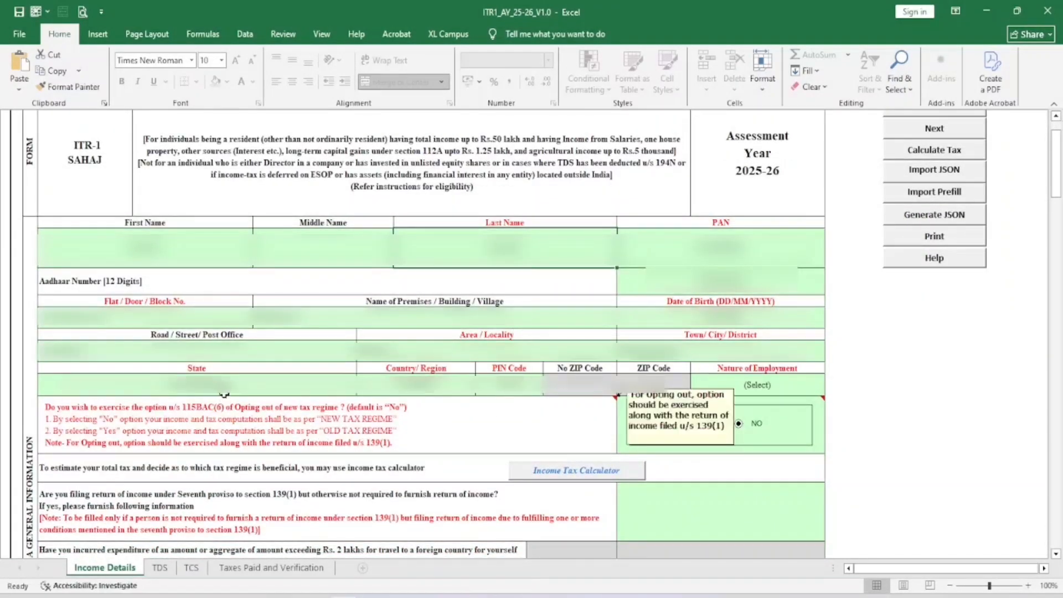
{"action": "left_click", "coordinate": [733, 366]}
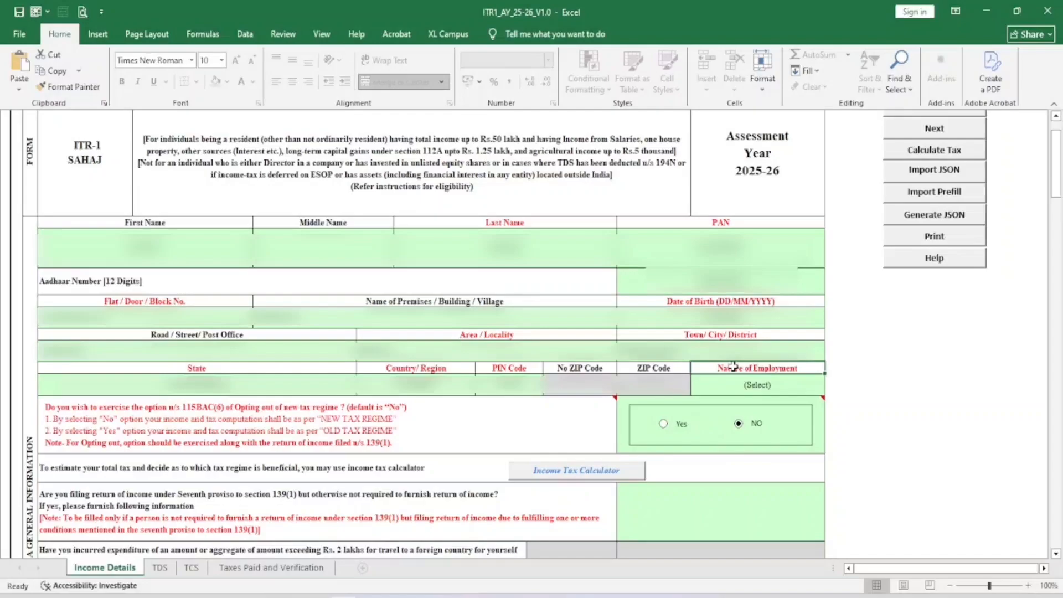
{"action": "left_click", "coordinate": [764, 387]}
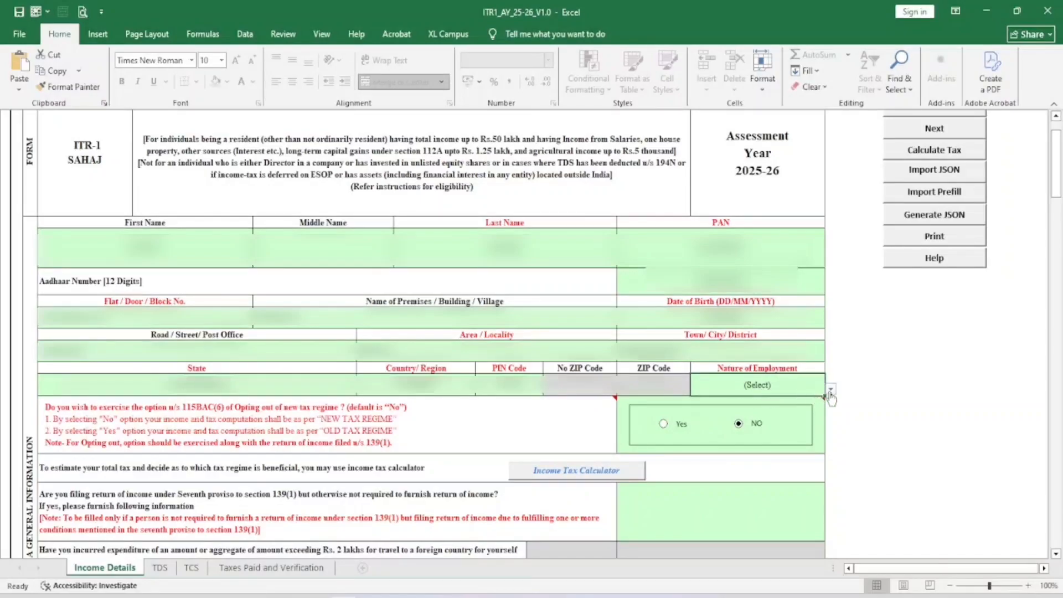
{"action": "left_click", "coordinate": [833, 391]}
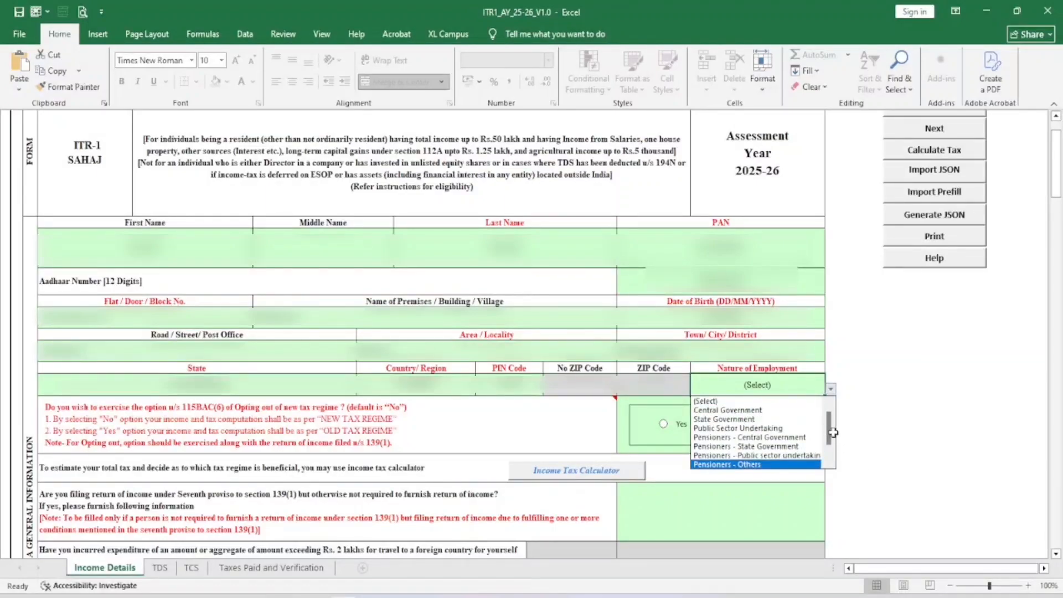
{"action": "left_click_drag", "start_coordinate": [831, 430], "coordinate": [832, 450]}
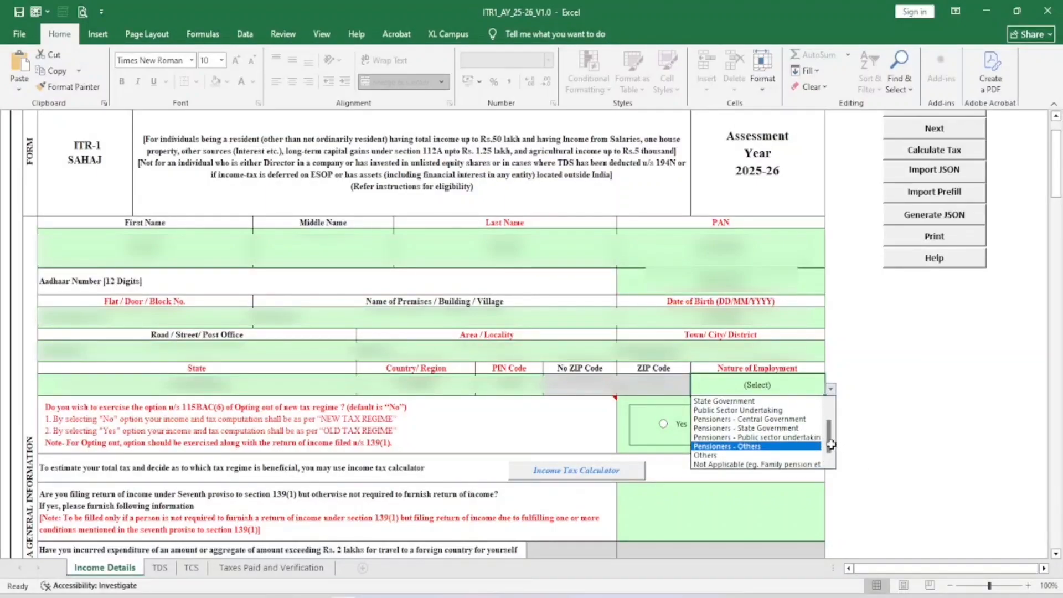
{"action": "left_click", "coordinate": [706, 455]}
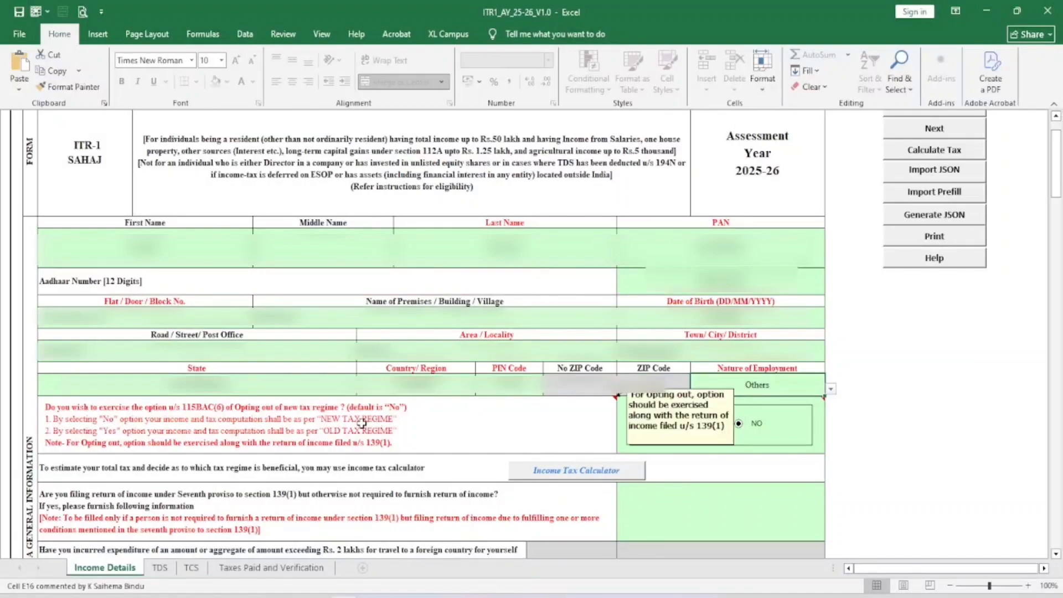
{"action": "mouse_move", "coordinate": [740, 432]}
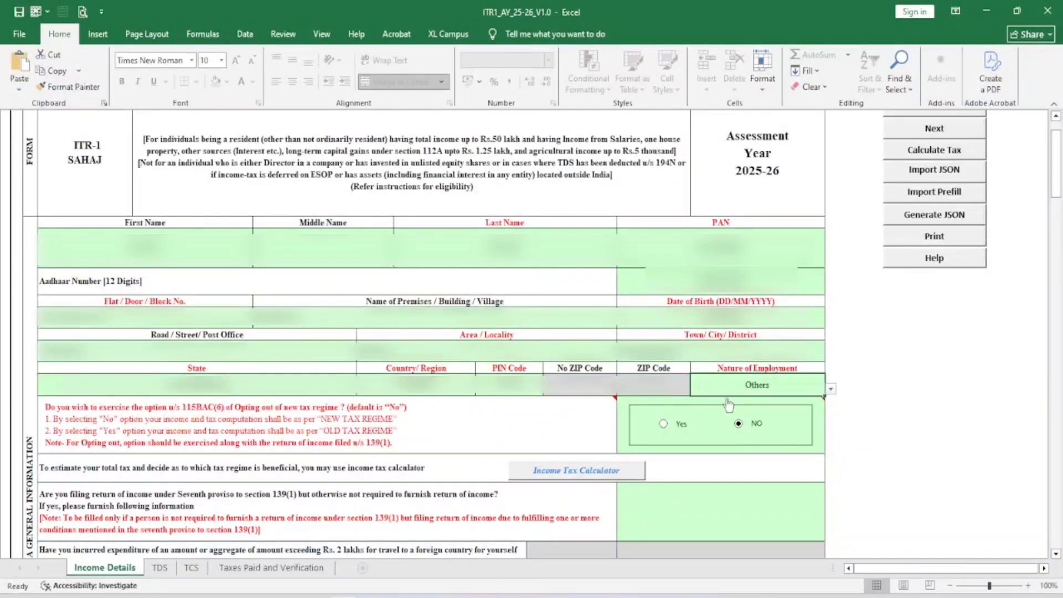
{"action": "left_click", "coordinate": [160, 570]}
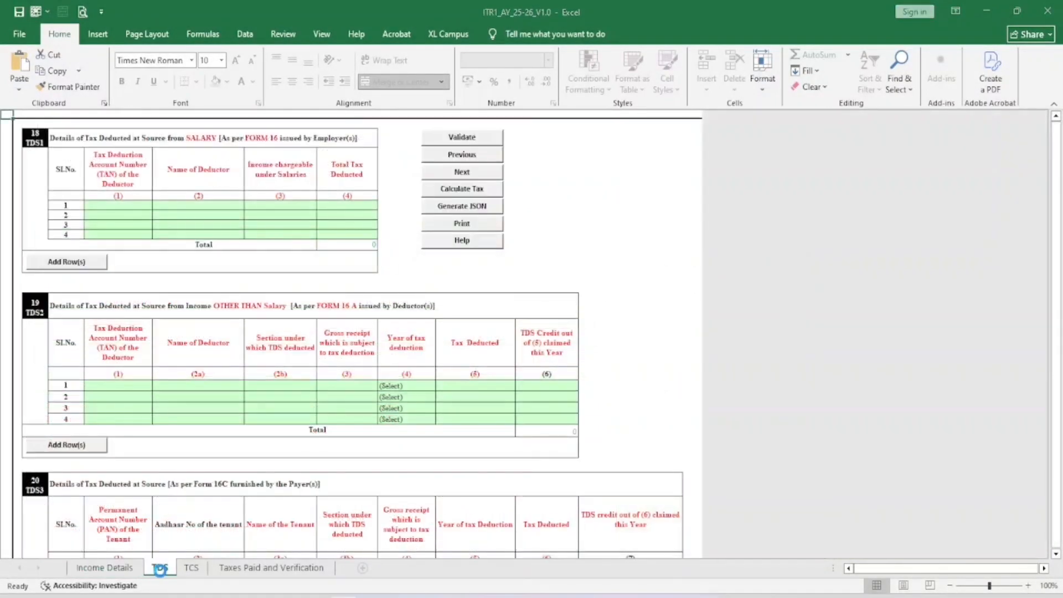
{"action": "left_click", "coordinate": [635, 366]}
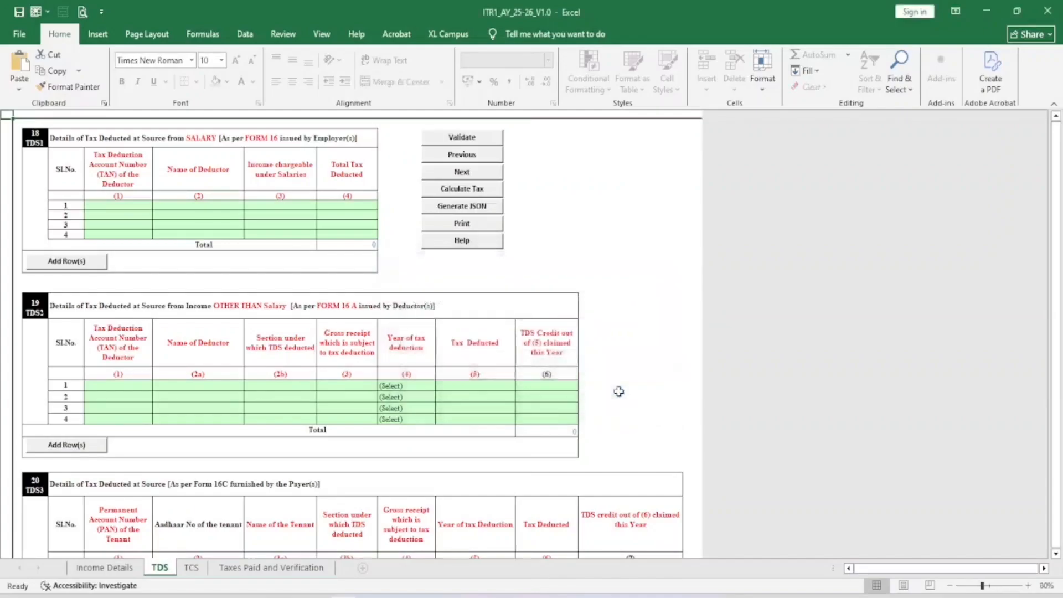
{"action": "left_click", "coordinate": [191, 569]}
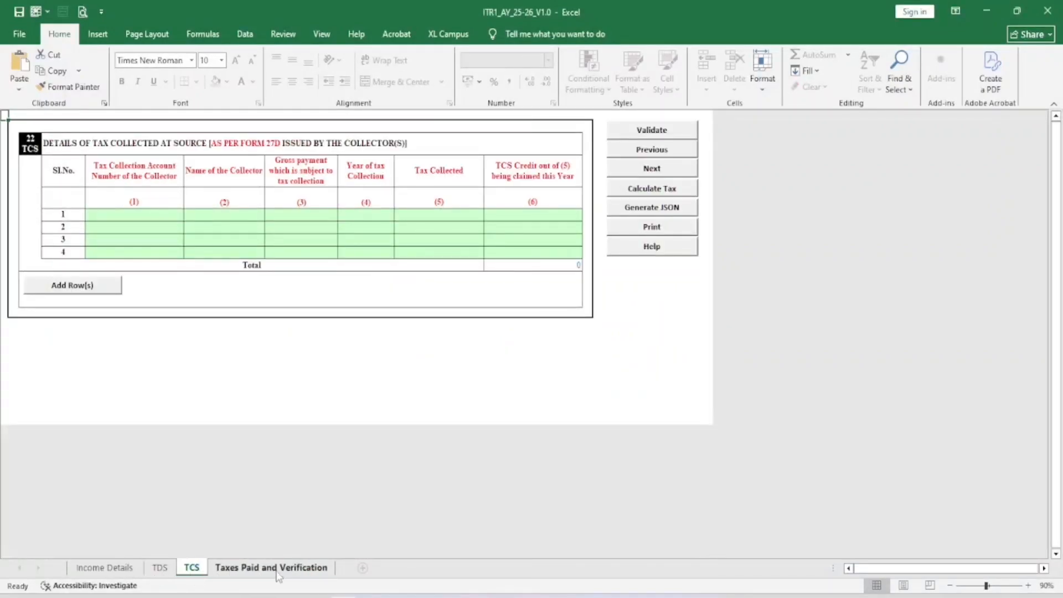
{"action": "left_click", "coordinate": [118, 570]}
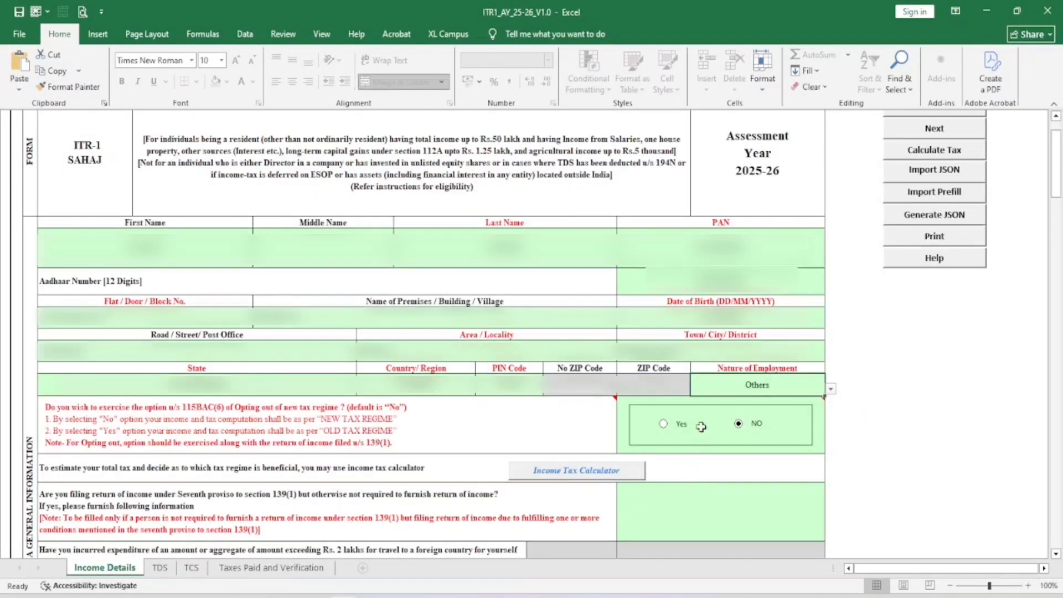
{"action": "left_click", "coordinate": [664, 425]}
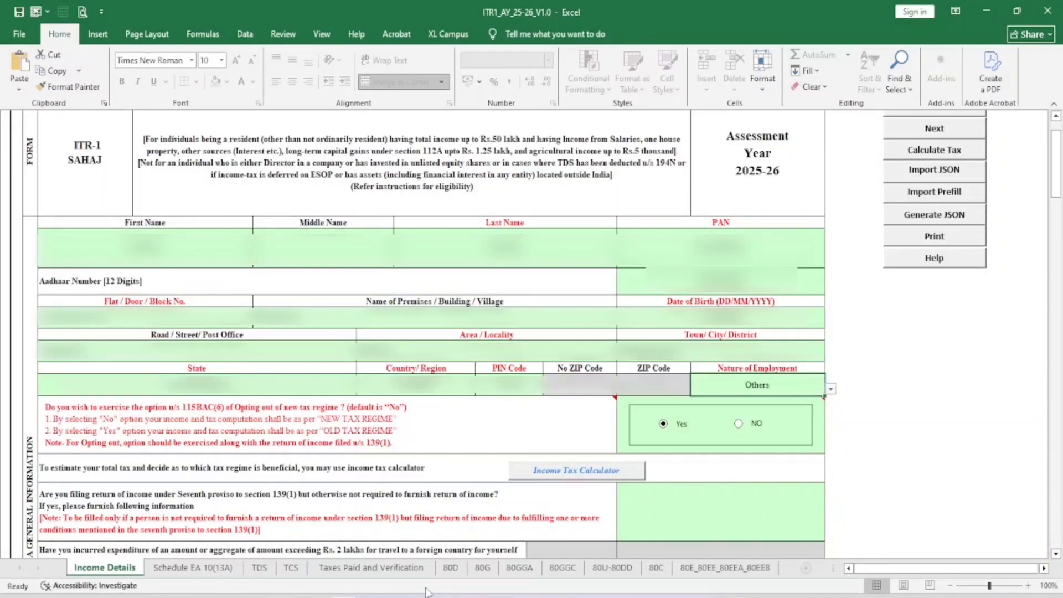
{"action": "left_click", "coordinate": [451, 568]}
{"action": "left_click", "coordinate": [482, 569]}
{"action": "left_click", "coordinate": [519, 569]}
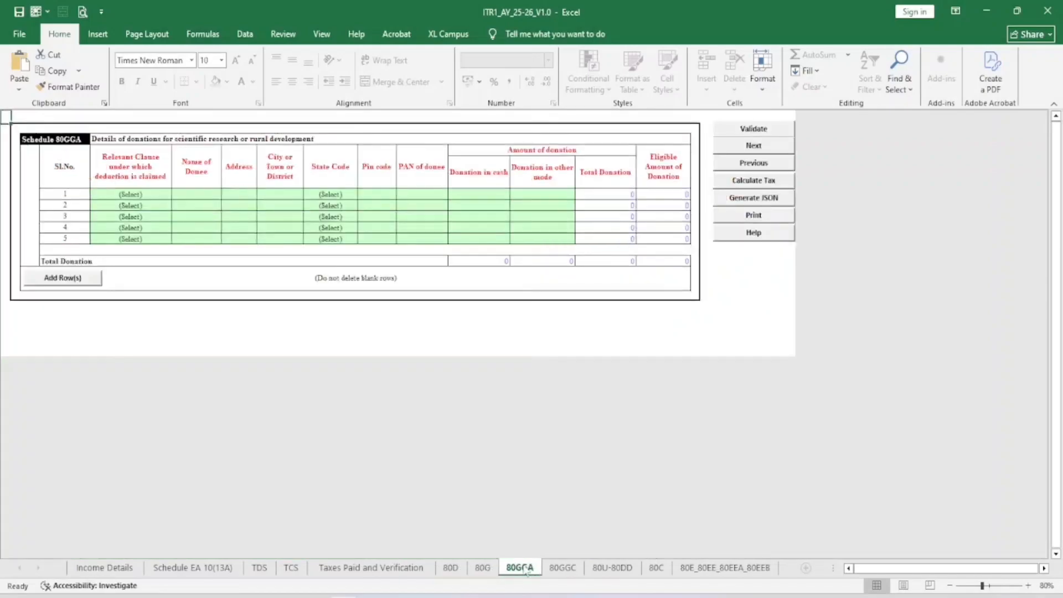
{"action": "left_click", "coordinate": [564, 568]}
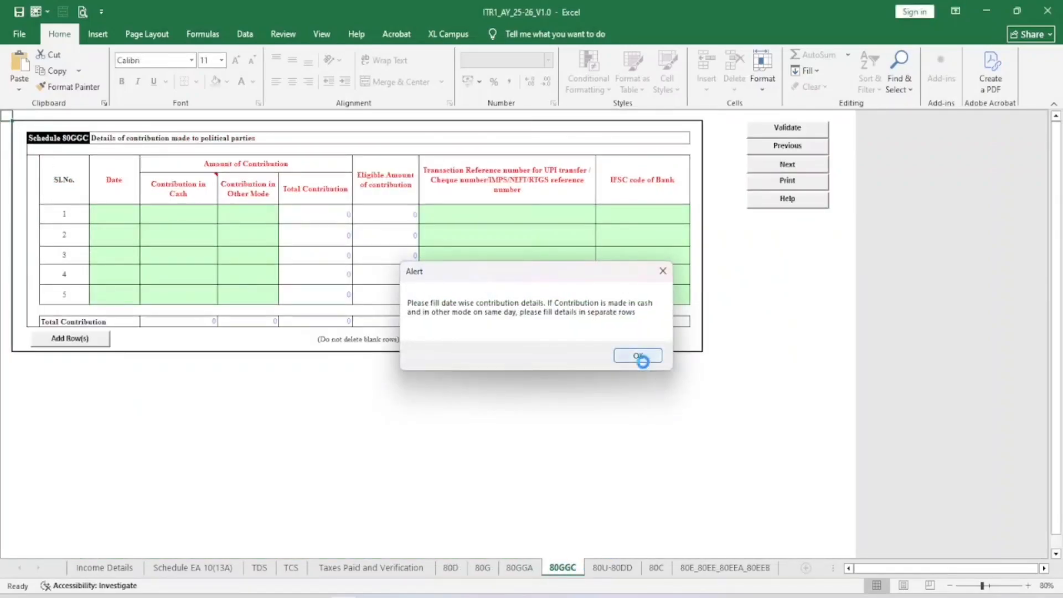
{"action": "left_click", "coordinate": [638, 359]}
{"action": "left_click", "coordinate": [108, 568]}
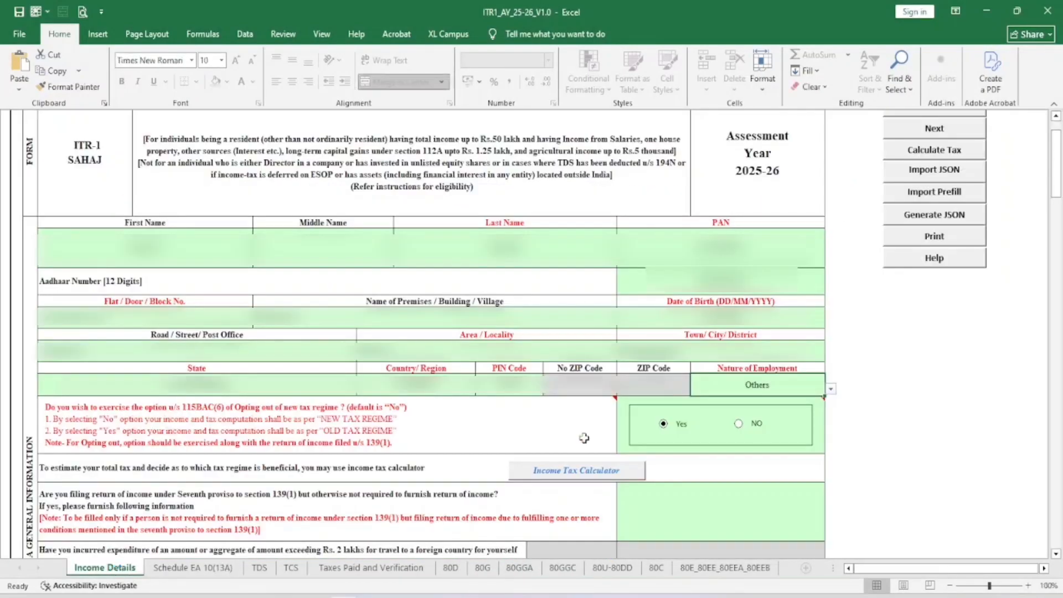
{"action": "left_click", "coordinate": [740, 424]}
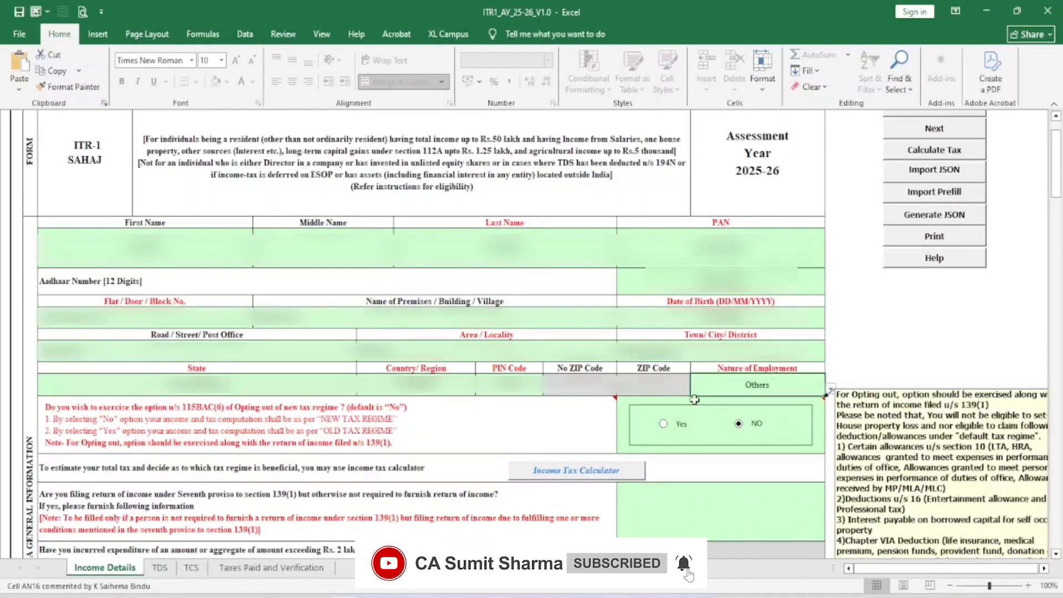
Select No for the seventh proviso to section 139(1) question
{"action": "scroll", "coordinate": [600, 341], "scroll_direction": "down", "scroll_amount": 3}
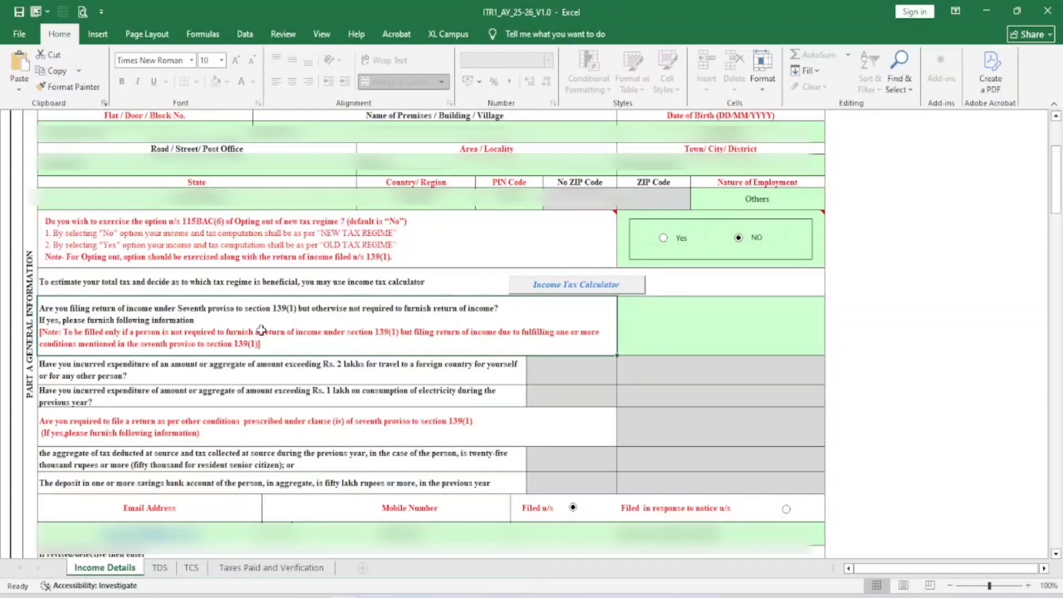
{"action": "left_click", "coordinate": [739, 332]}
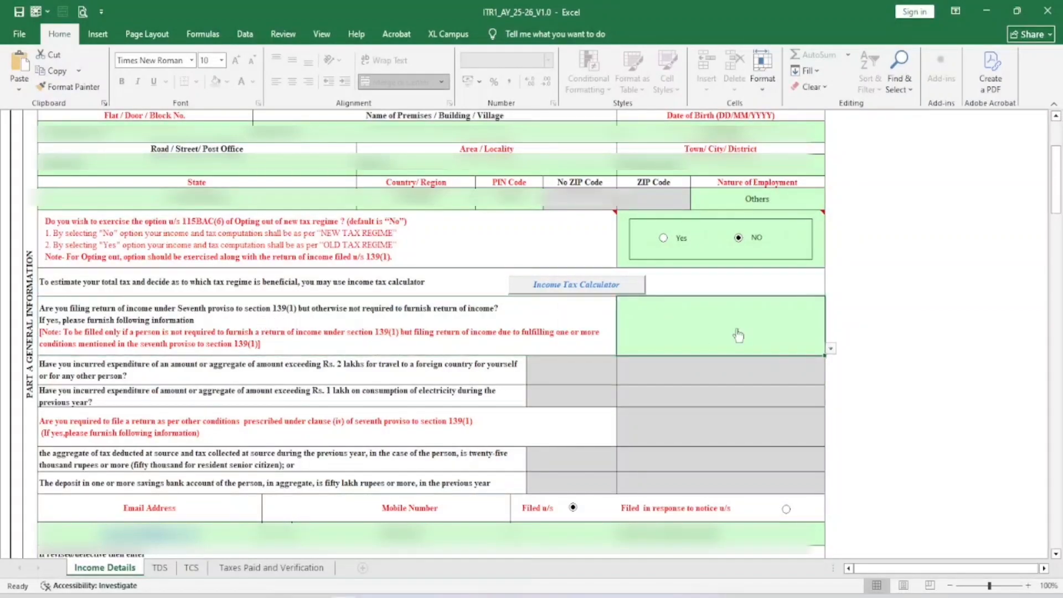
{"action": "left_click", "coordinate": [831, 349]}
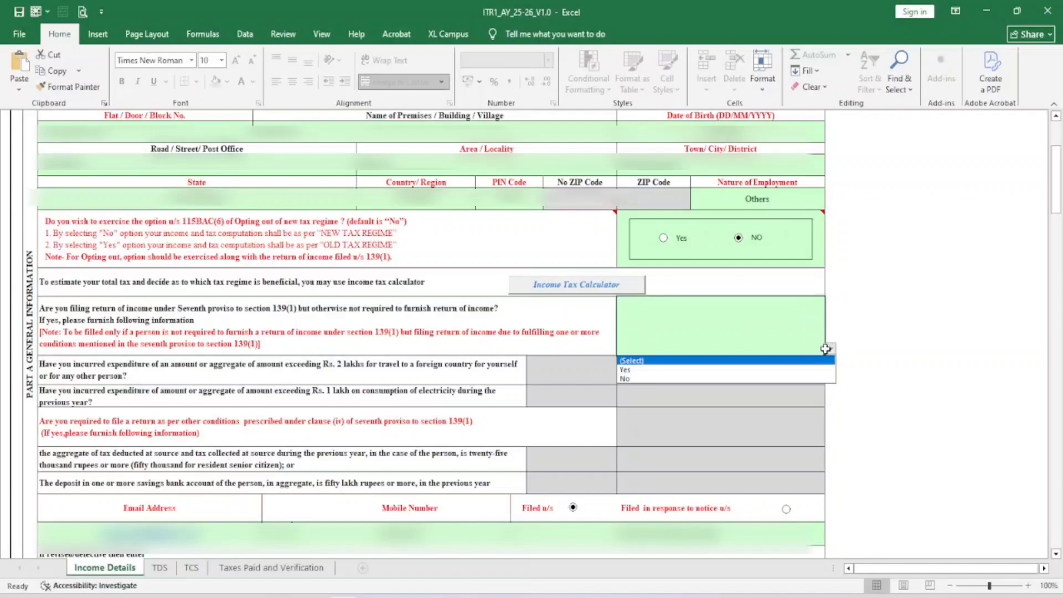
{"action": "left_click", "coordinate": [674, 380]}
{"action": "scroll", "coordinate": [674, 380], "scroll_direction": "down", "scroll_amount": 4}
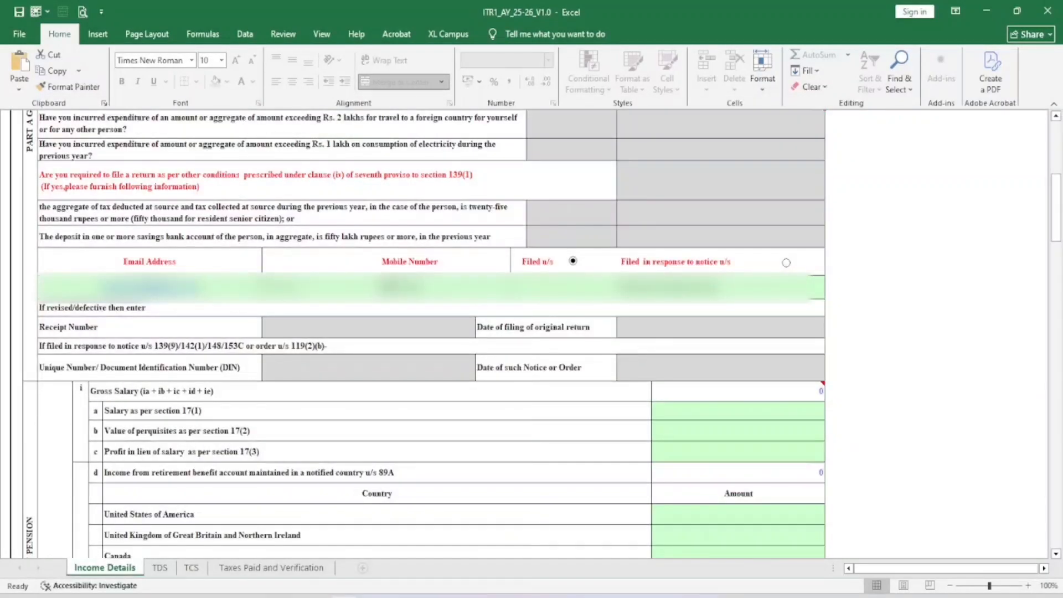
{"action": "scroll", "coordinate": [532, 273], "scroll_direction": "down", "scroll_amount": 3}
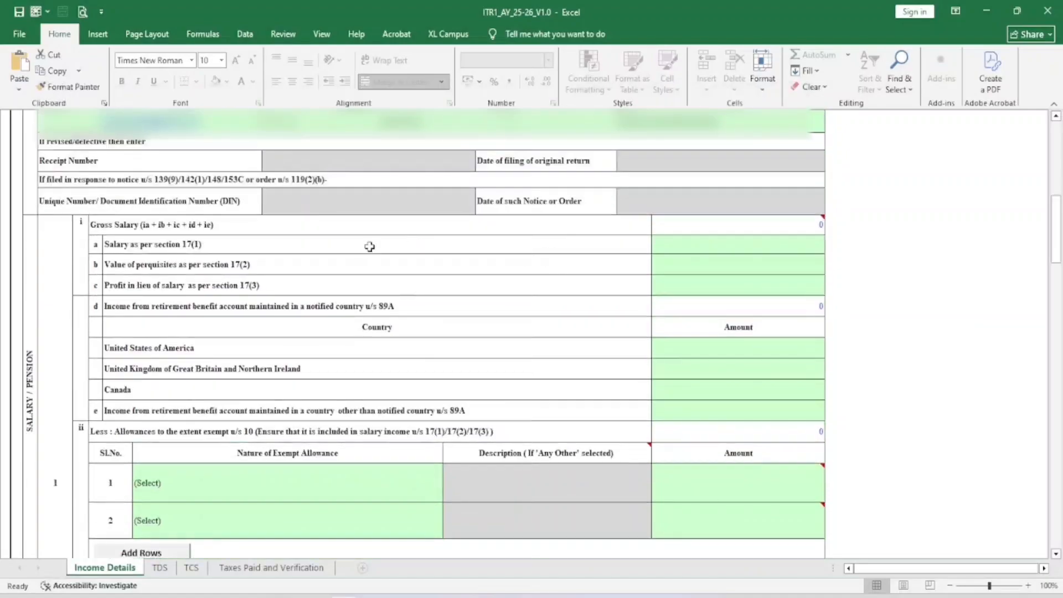
{"action": "left_click_drag", "start_coordinate": [122, 227], "coordinate": [147, 327]}
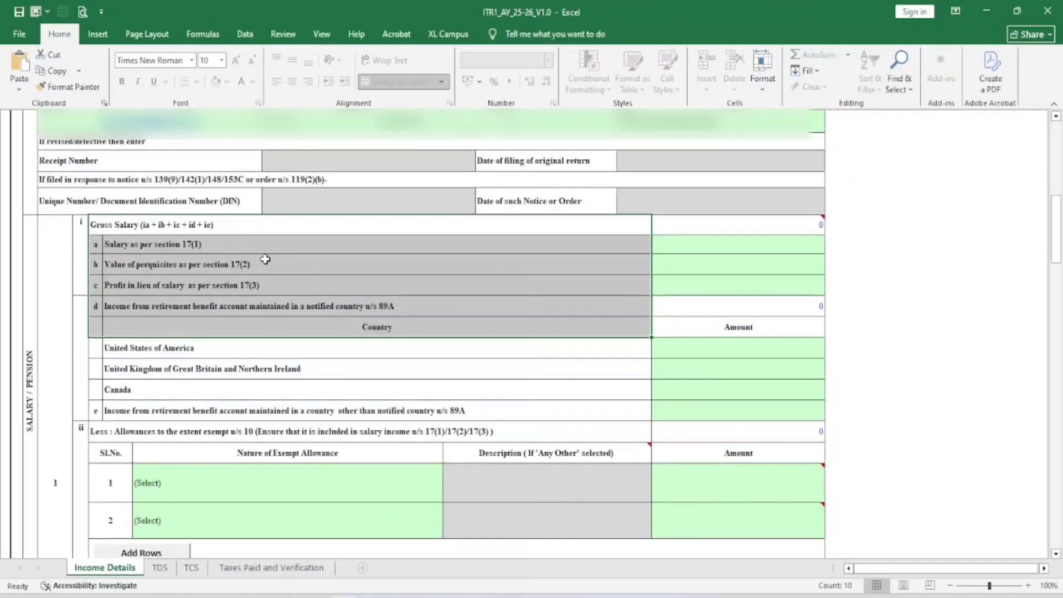
{"action": "left_click", "coordinate": [288, 226]}
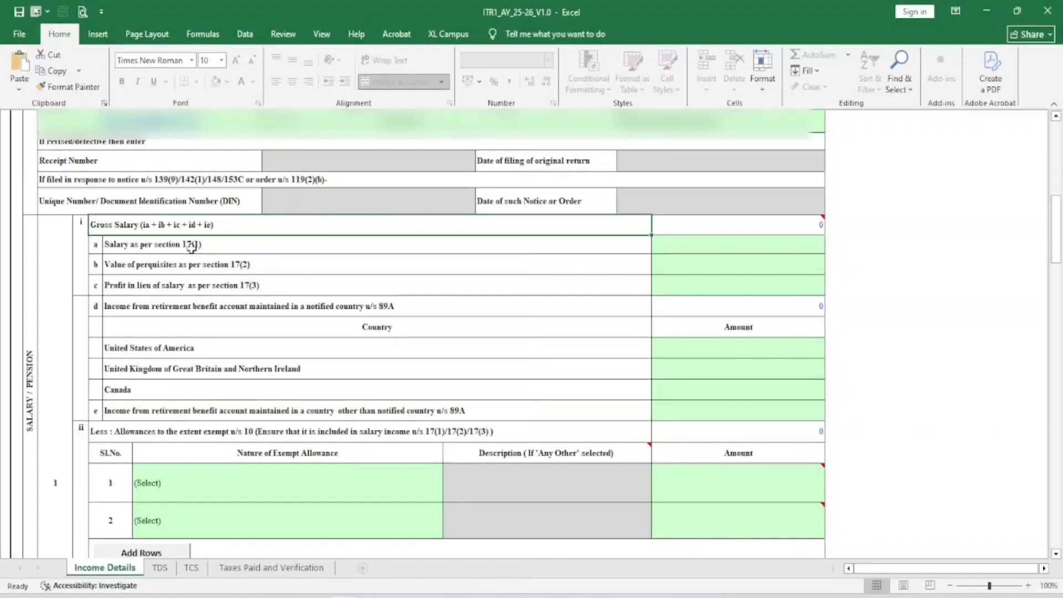
{"action": "left_click", "coordinate": [192, 248]}
{"action": "left_click", "coordinate": [221, 267]}
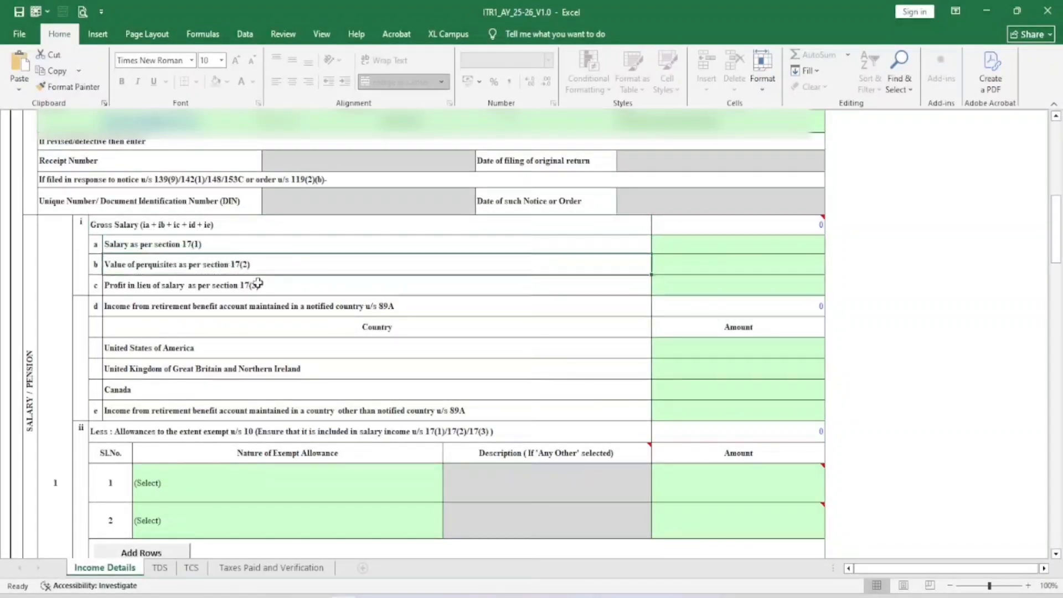
{"action": "left_click", "coordinate": [258, 286]}
{"action": "left_click", "coordinate": [784, 246]}
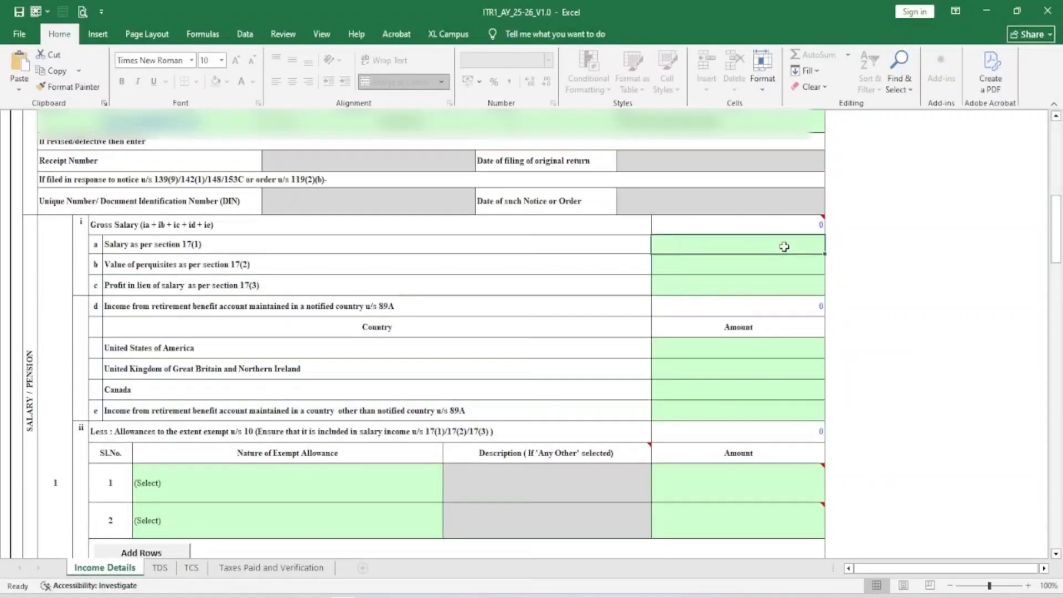
{"action": "type", "text": "240000"}
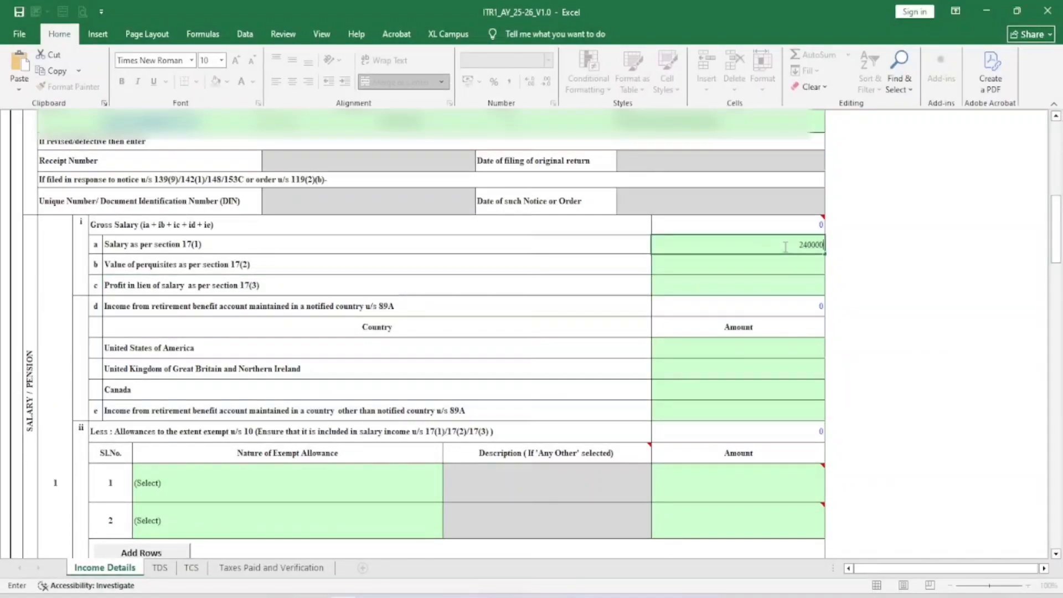
{"action": "key", "text": "Return"}
{"action": "left_click", "coordinate": [641, 349]}
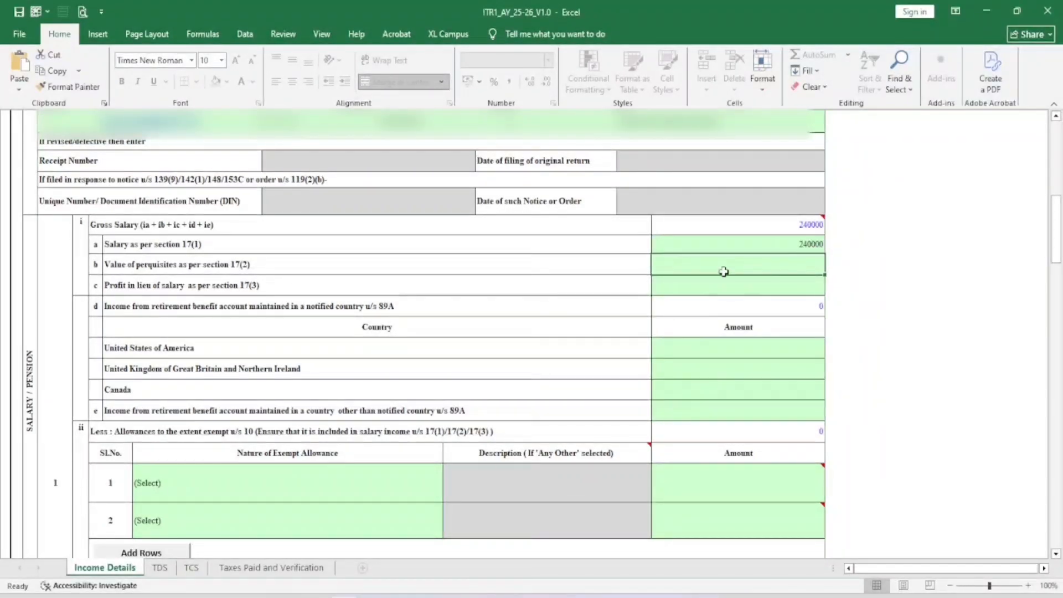
{"action": "scroll", "coordinate": [415, 320], "scroll_direction": "down", "scroll_amount": 3}
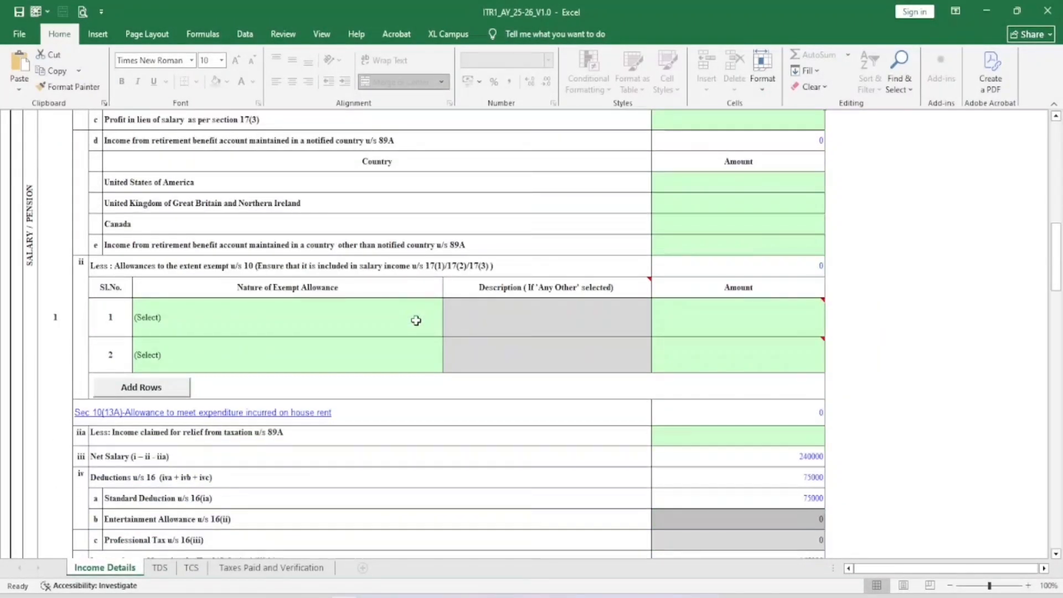
{"action": "left_click", "coordinate": [304, 316]}
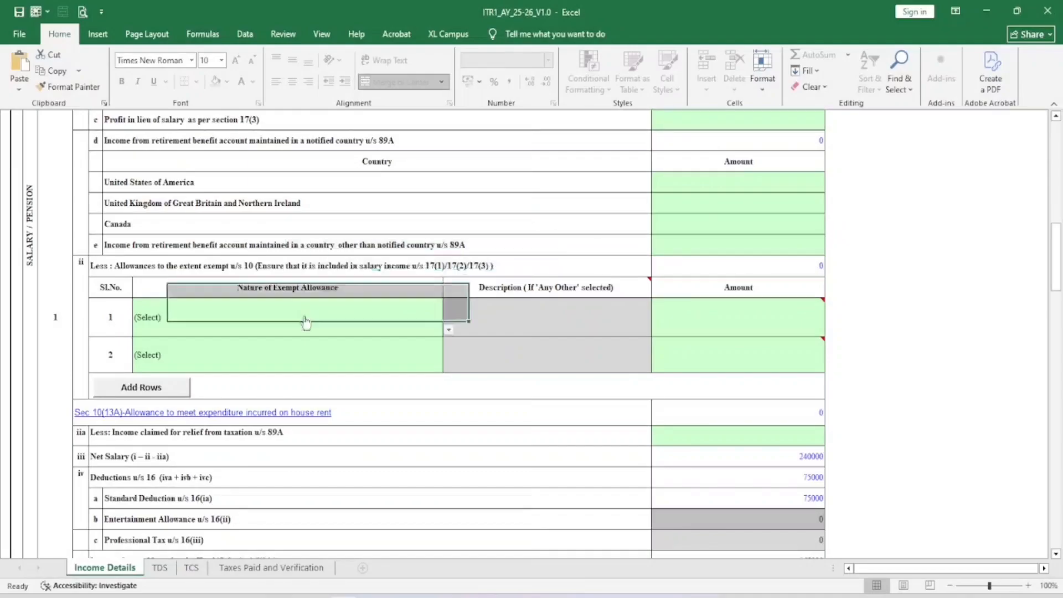
{"action": "left_click", "coordinate": [447, 329]}
{"action": "left_click", "coordinate": [447, 327]}
{"action": "scroll", "coordinate": [482, 249], "scroll_direction": "down", "scroll_amount": 3}
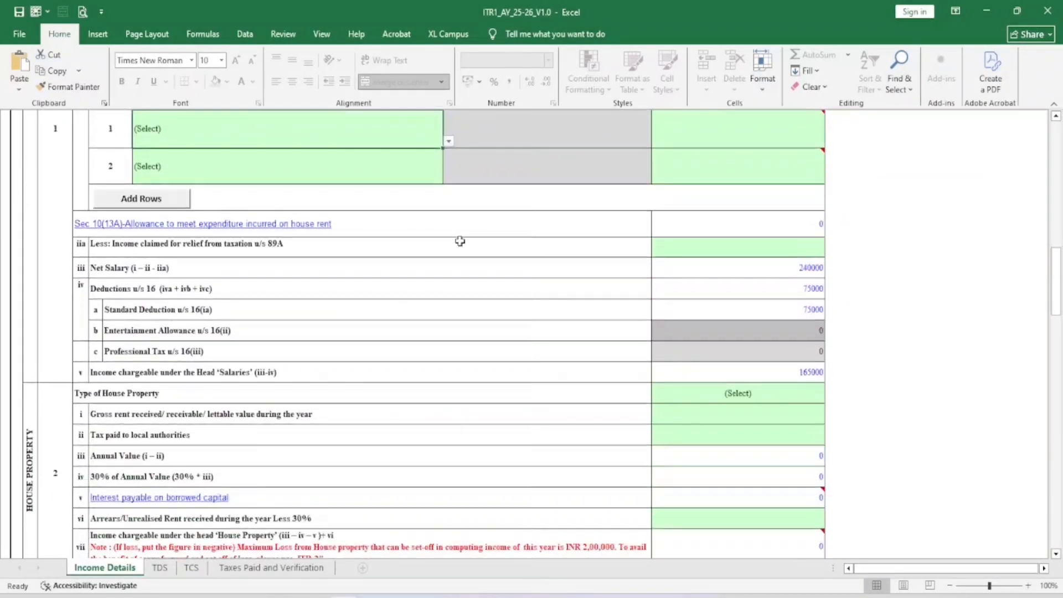
{"action": "left_click", "coordinate": [812, 288]}
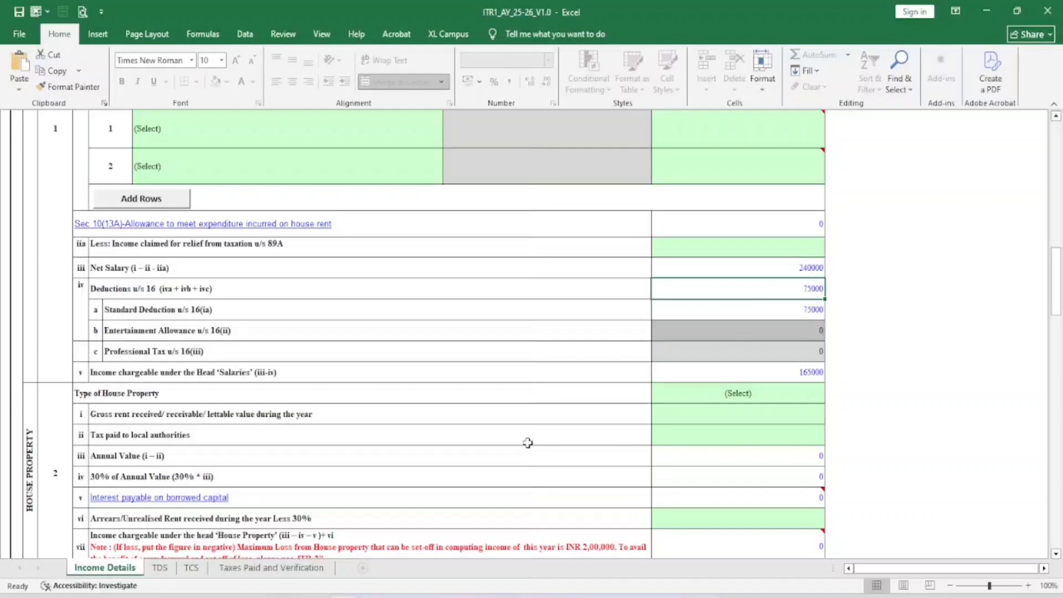
{"action": "scroll", "coordinate": [121, 294], "scroll_direction": "down", "scroll_amount": 2}
Set the Type of House Property to Let Out
{"action": "left_click", "coordinate": [36, 359]}
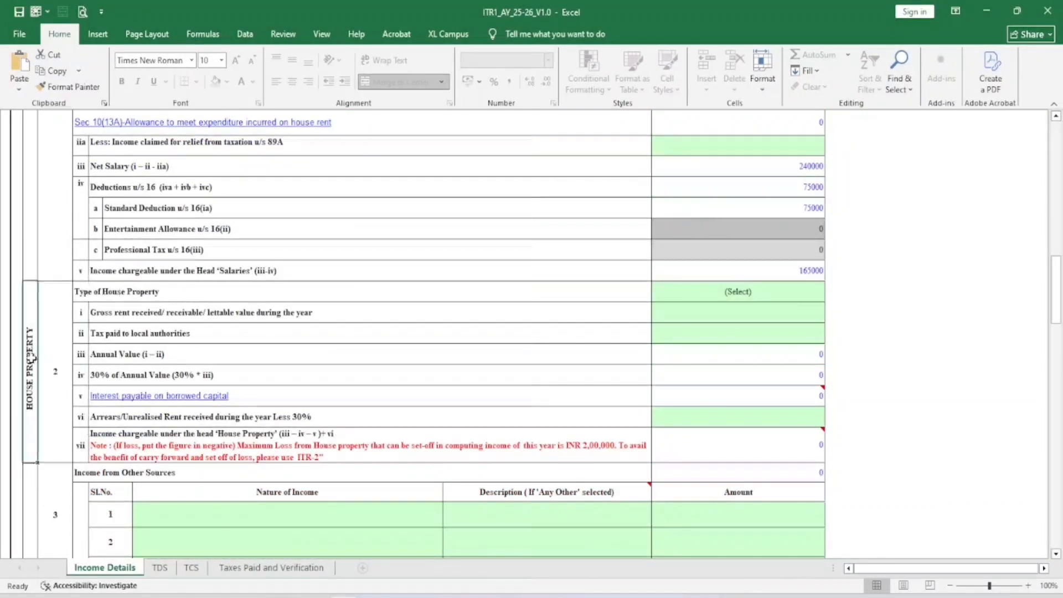
{"action": "left_click_drag", "start_coordinate": [108, 294], "coordinate": [111, 311]}
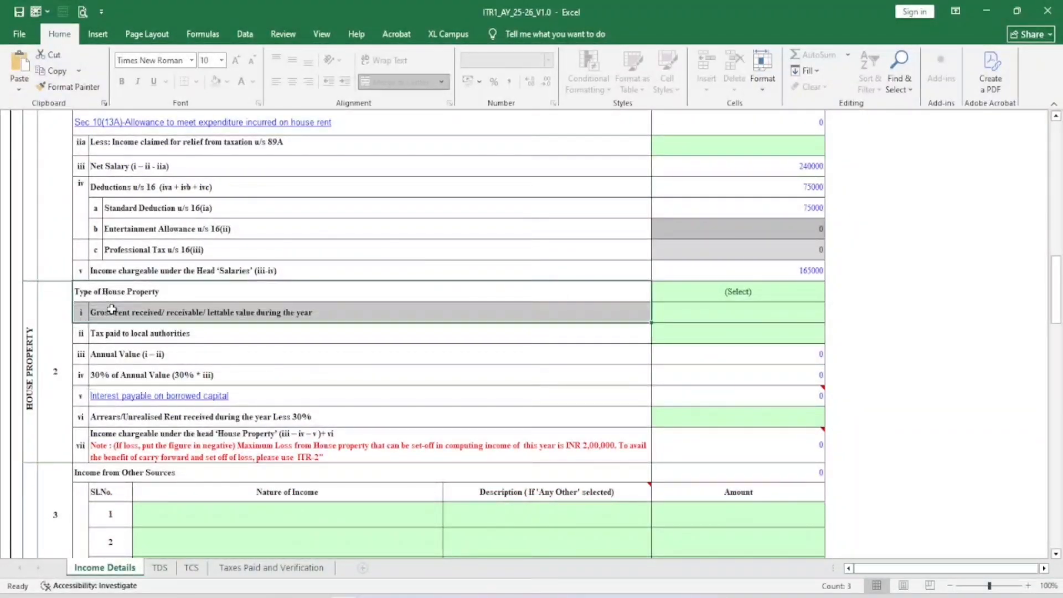
{"action": "scroll", "coordinate": [301, 351], "scroll_direction": "up", "scroll_amount": 1}
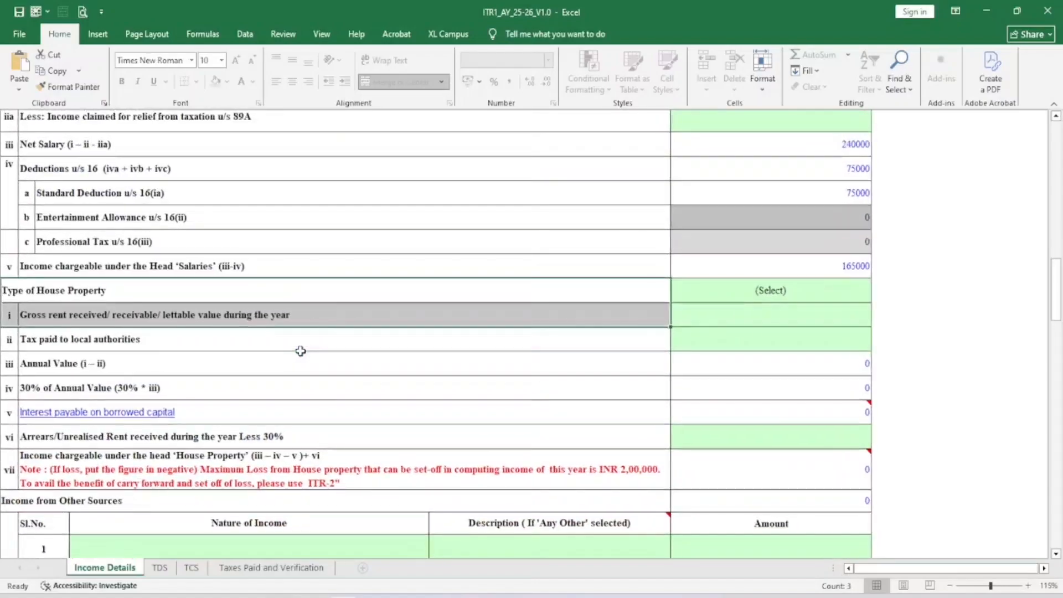
{"action": "left_click", "coordinate": [849, 568]}
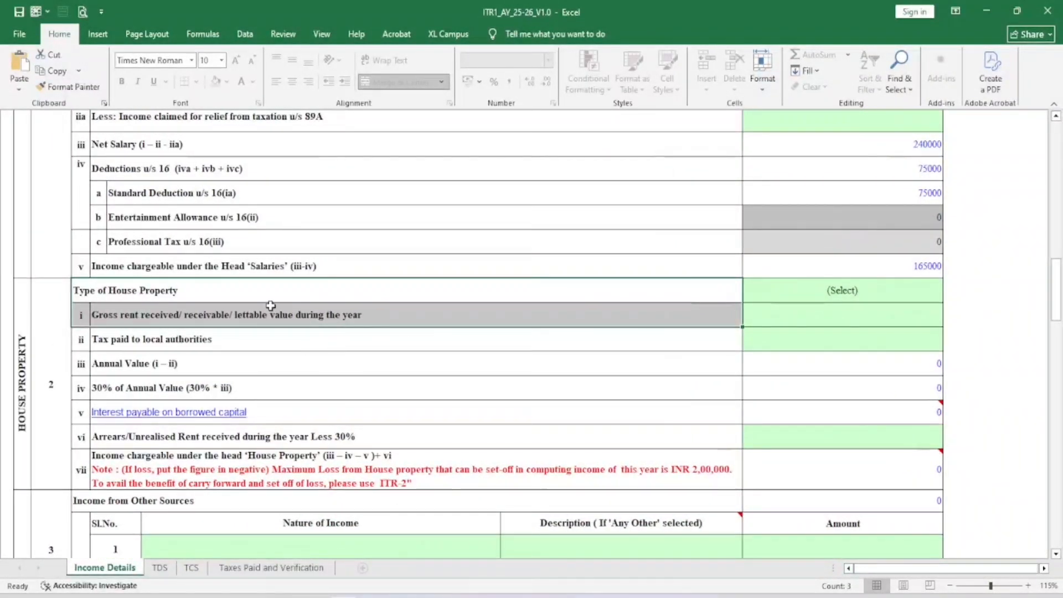
{"action": "left_click", "coordinate": [874, 289]}
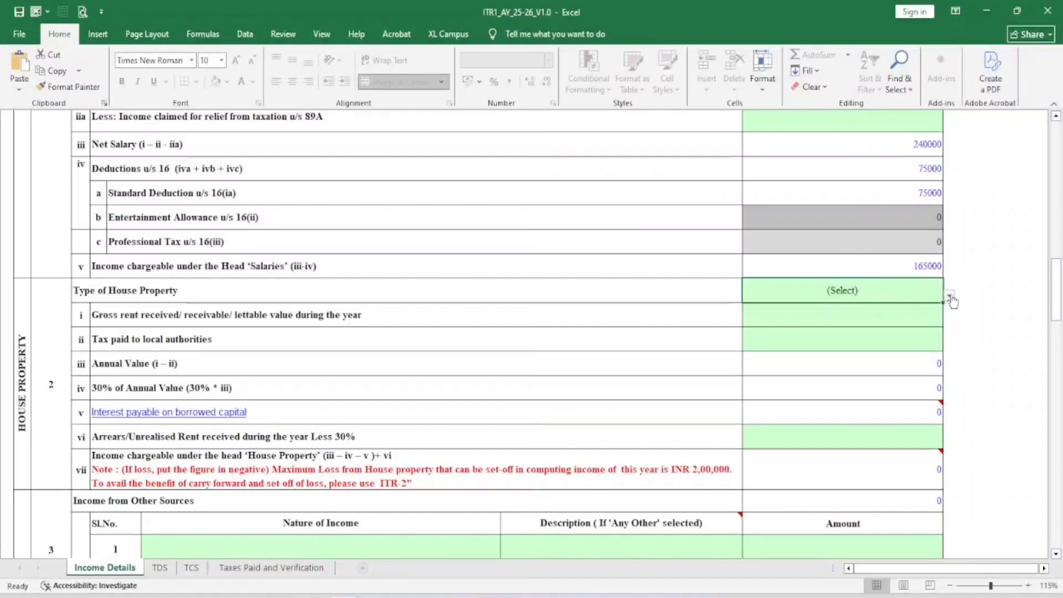
{"action": "left_click", "coordinate": [949, 295]}
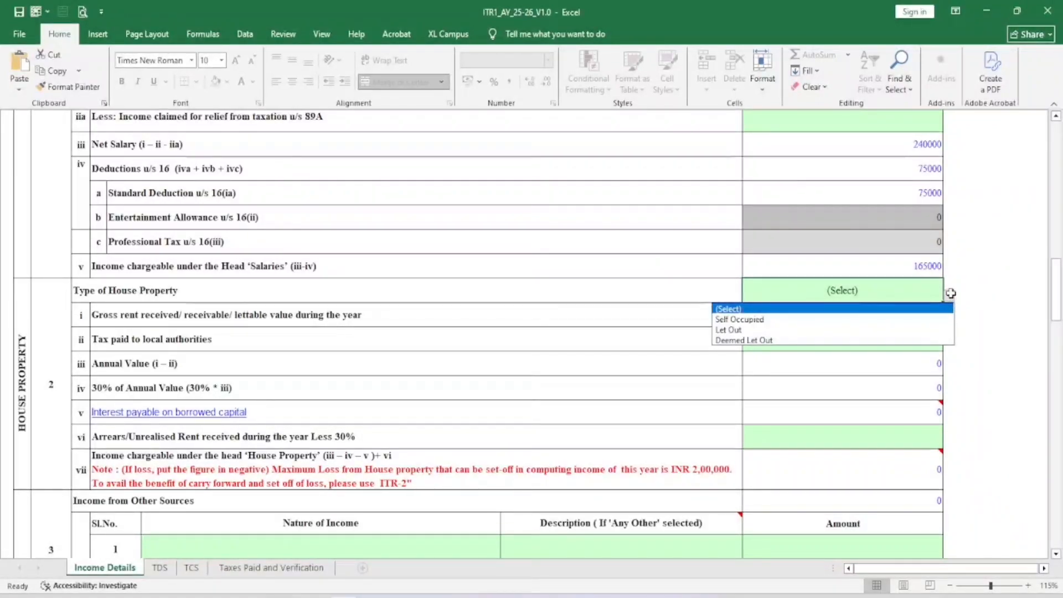
{"action": "left_click", "coordinate": [740, 330]}
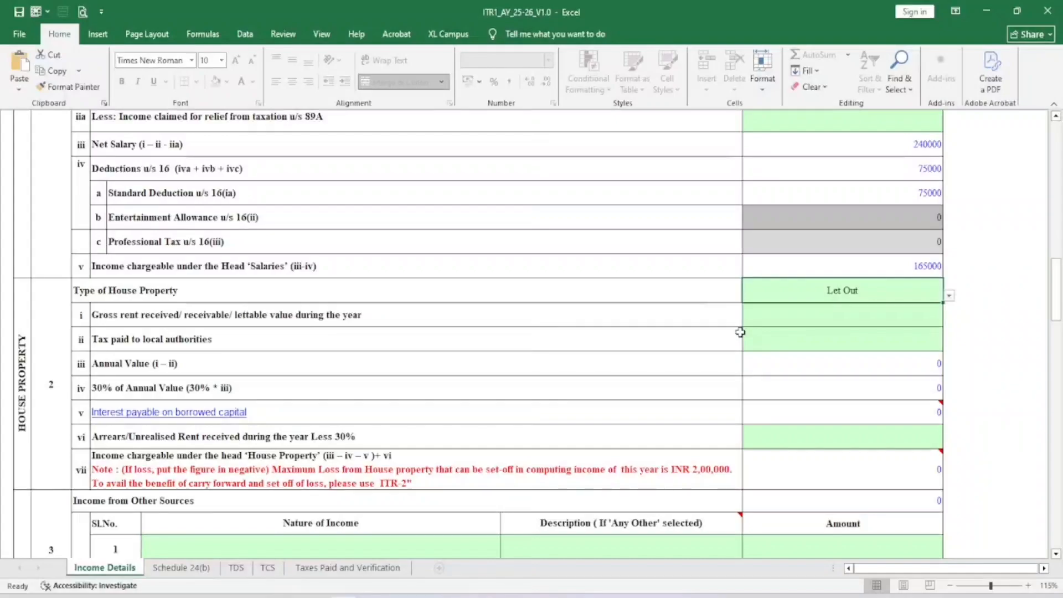
Enter 100000 as gross rent received and check the 30000 deduction, leaving 70000 chargeable
{"action": "left_click", "coordinate": [797, 319]}
{"action": "type", "text": "100000"}
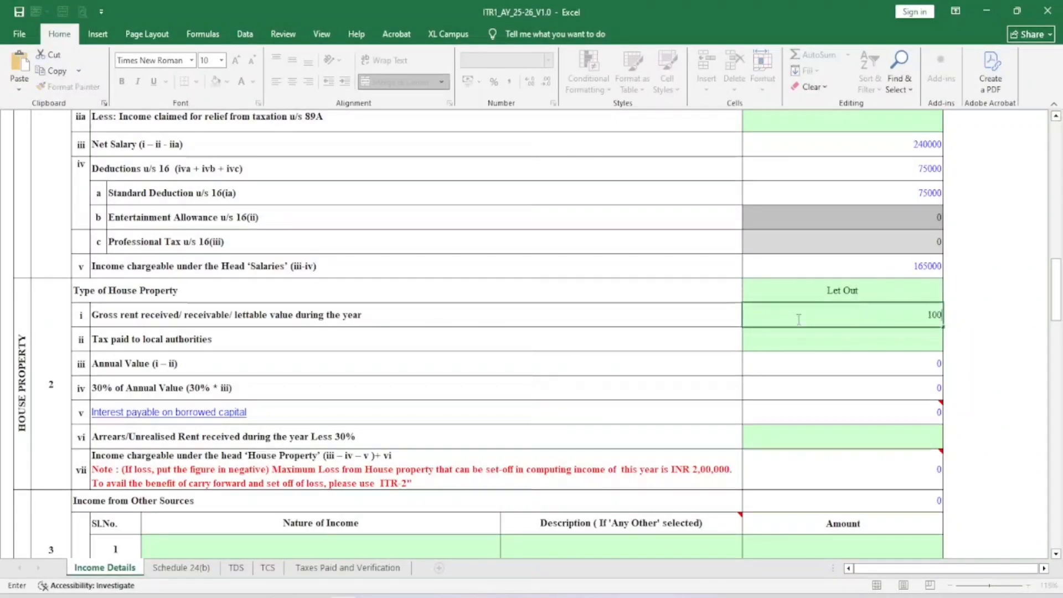
{"action": "key", "text": "Return"}
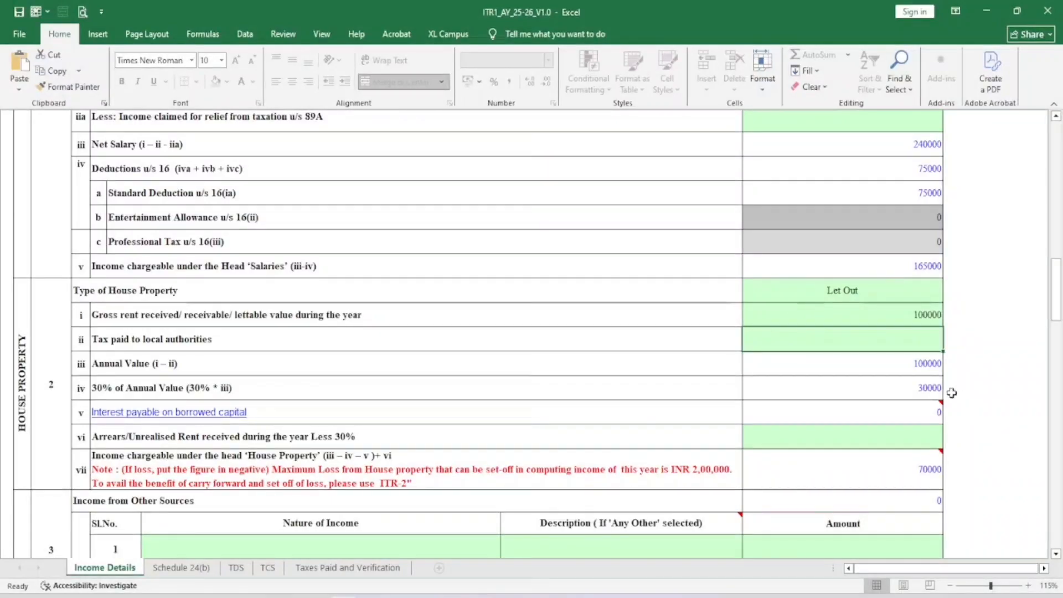
{"action": "left_click", "coordinate": [935, 388]}
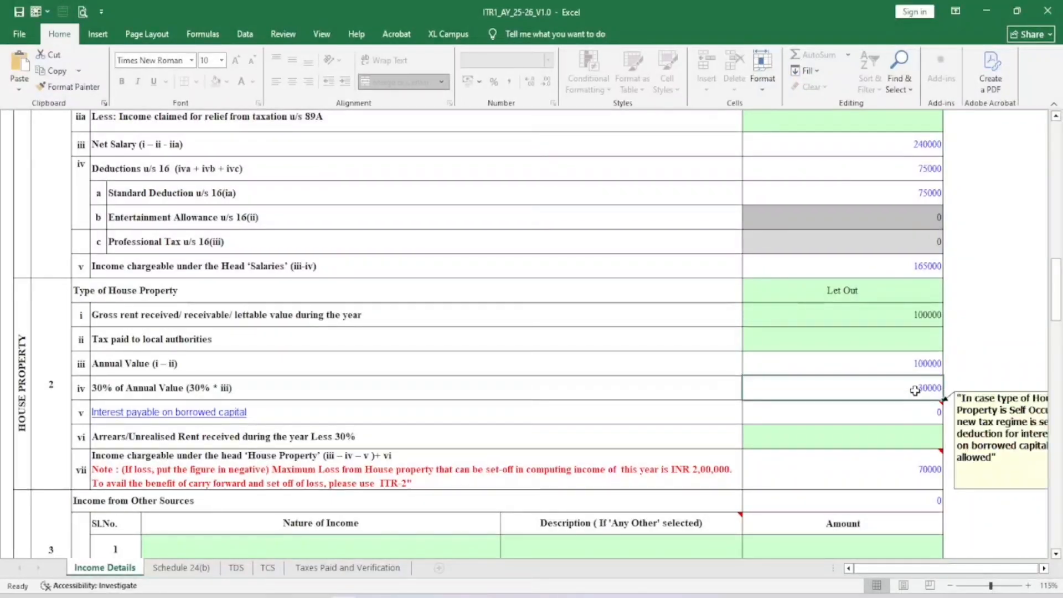
Record 2500 Interest from Savings Bank Account as the first other-sources row
{"action": "scroll", "coordinate": [908, 421], "scroll_direction": "down", "scroll_amount": 1}
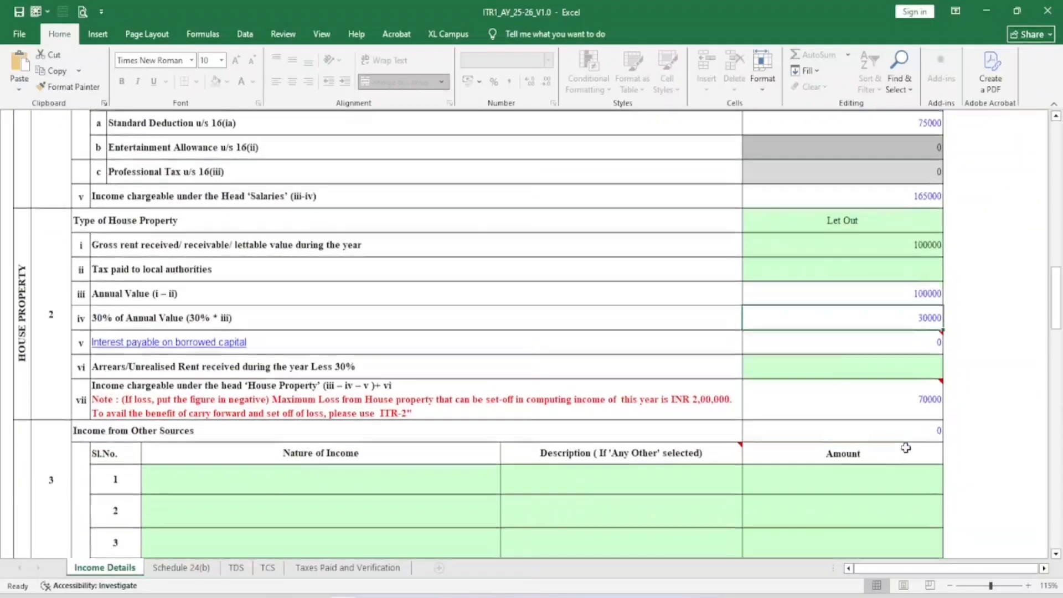
{"action": "left_click", "coordinate": [917, 394]}
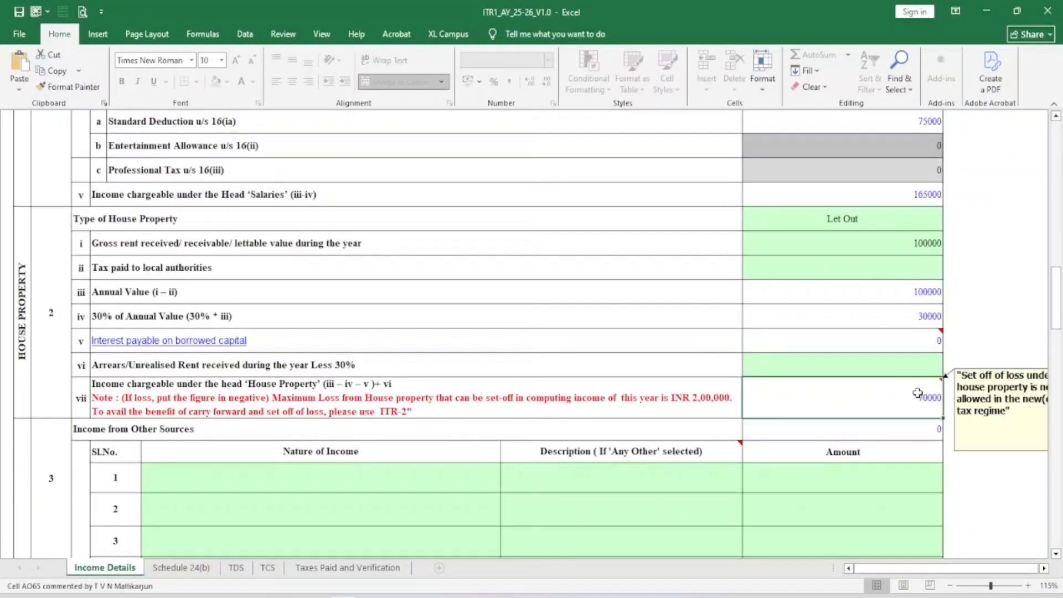
{"action": "scroll", "coordinate": [629, 310], "scroll_direction": "down", "scroll_amount": 3}
{"action": "left_click", "coordinate": [309, 239]}
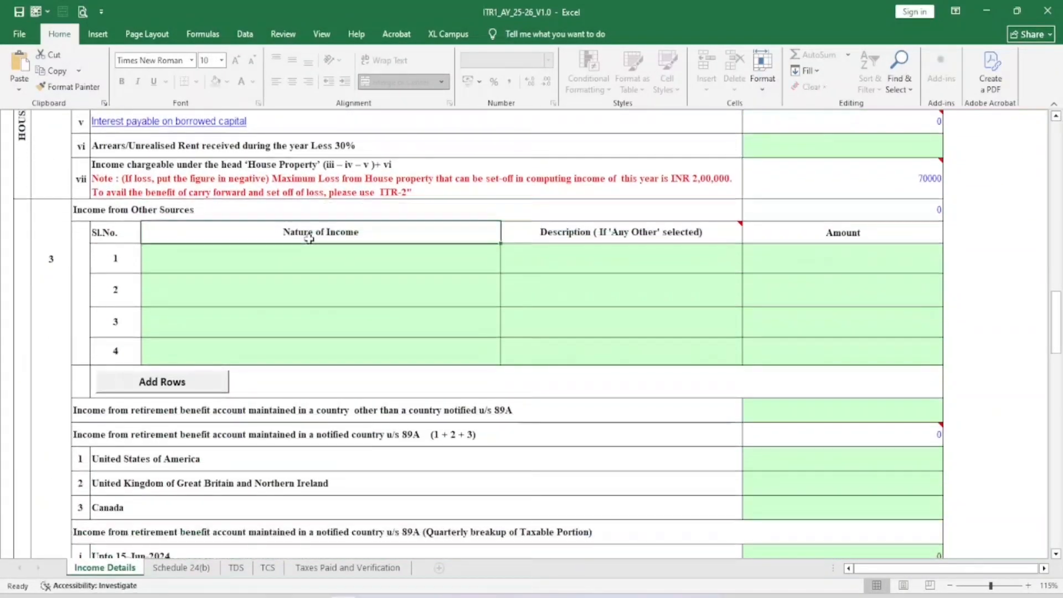
{"action": "left_click", "coordinate": [296, 262]}
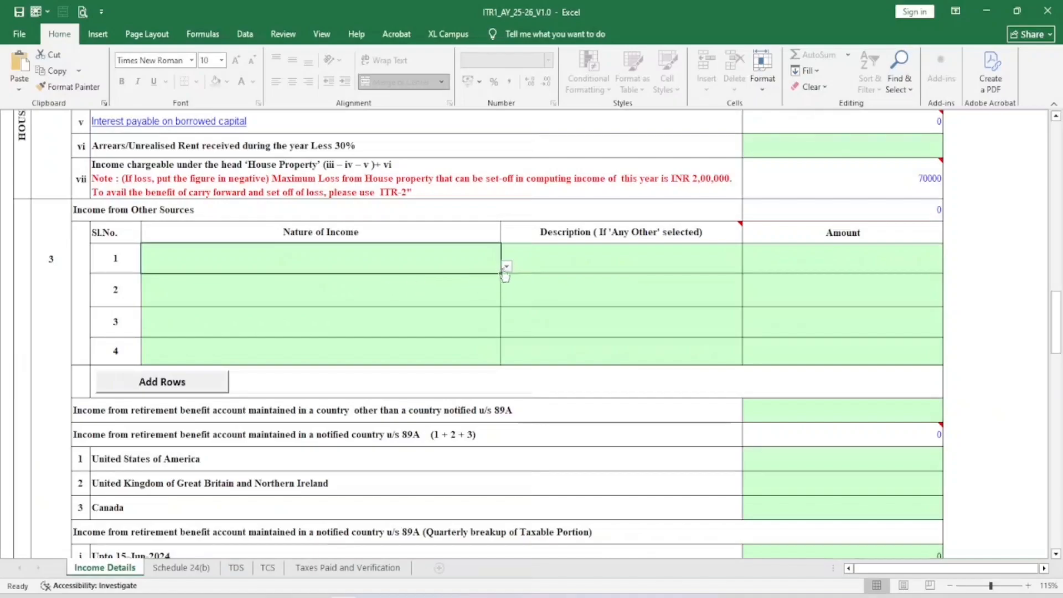
{"action": "left_click", "coordinate": [506, 267]}
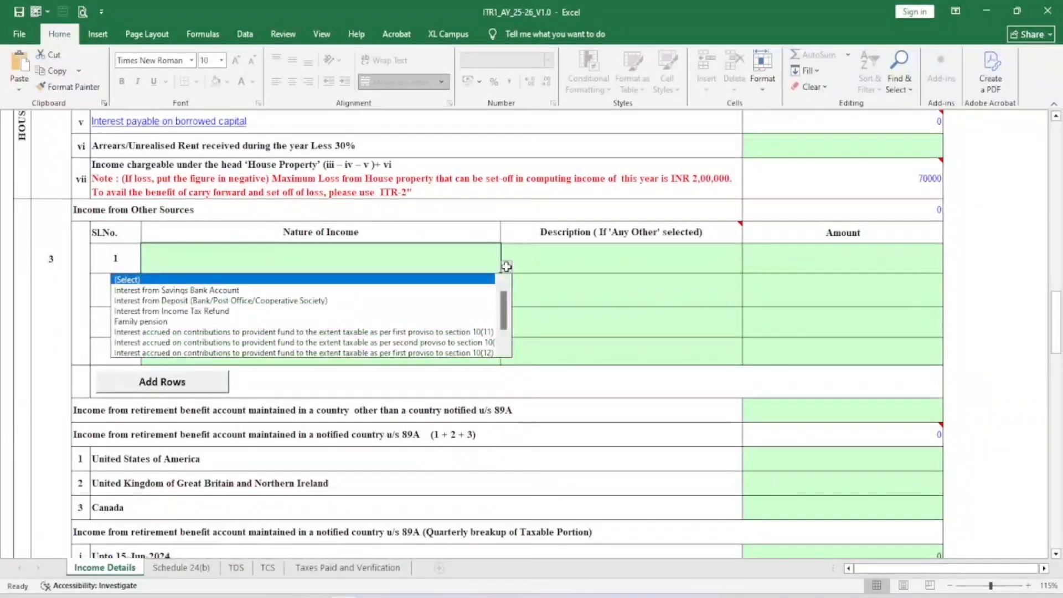
{"action": "left_click", "coordinate": [173, 290]}
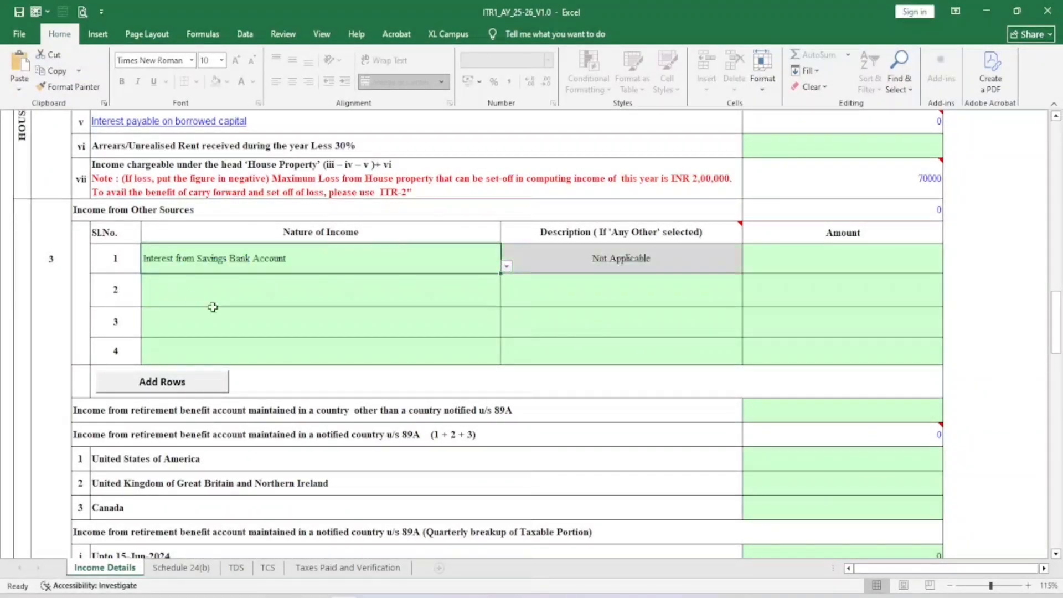
{"action": "left_click", "coordinate": [797, 264]}
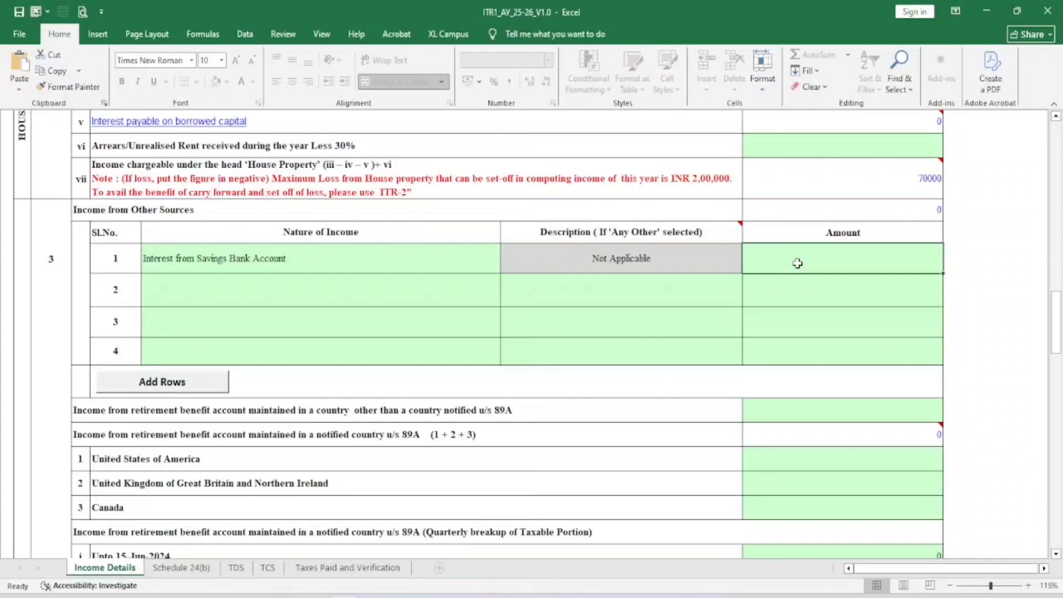
{"action": "type", "text": "2500"}
{"action": "key", "text": "Return"}
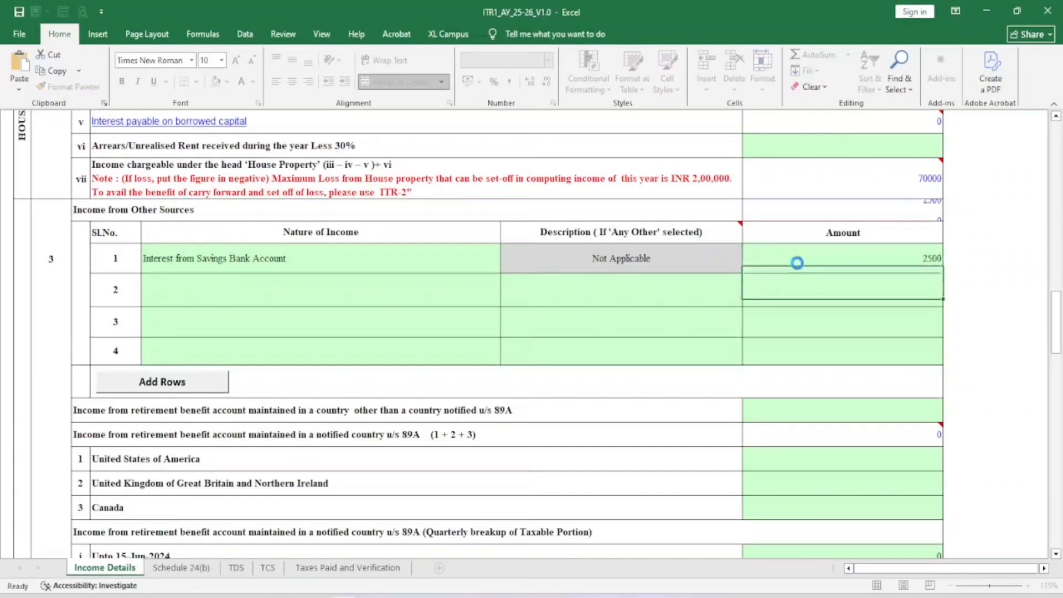
Set the second Nature of Income row to Any Other
{"action": "left_click", "coordinate": [410, 287]}
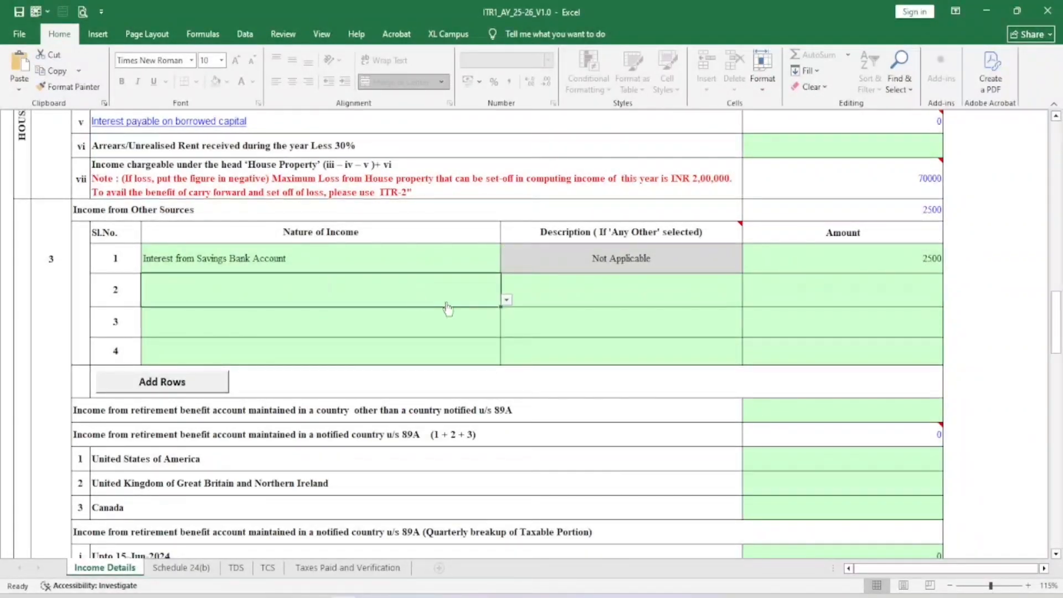
{"action": "left_click", "coordinate": [505, 299]}
{"action": "key", "text": "Down"}
{"action": "key", "text": "Down"}
{"action": "key", "text": "Down"}
{"action": "key", "text": "Down"}
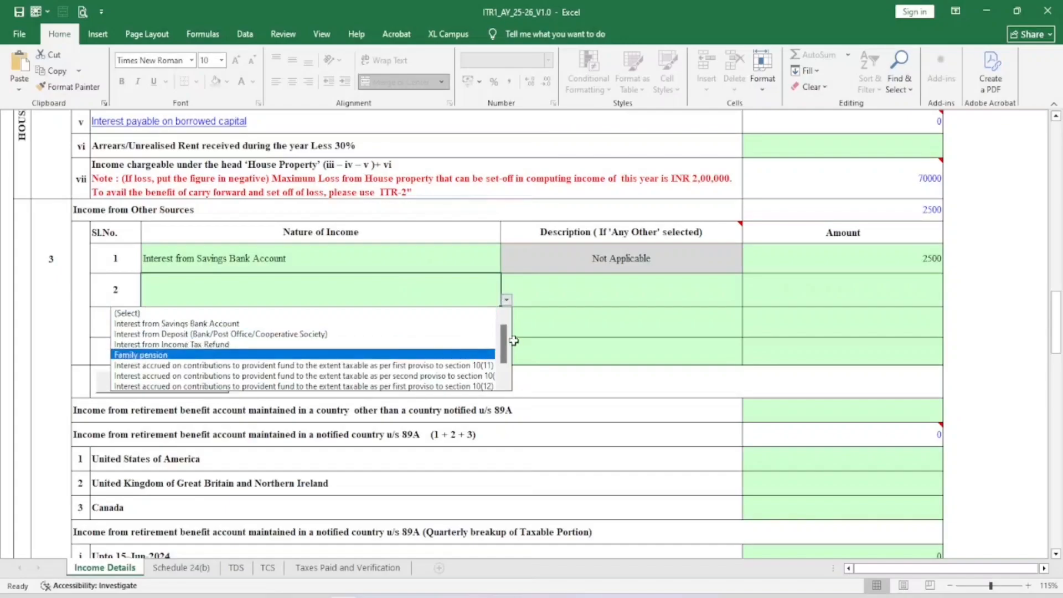
{"action": "scroll", "coordinate": [512, 340], "scroll_direction": "down", "scroll_amount": 1}
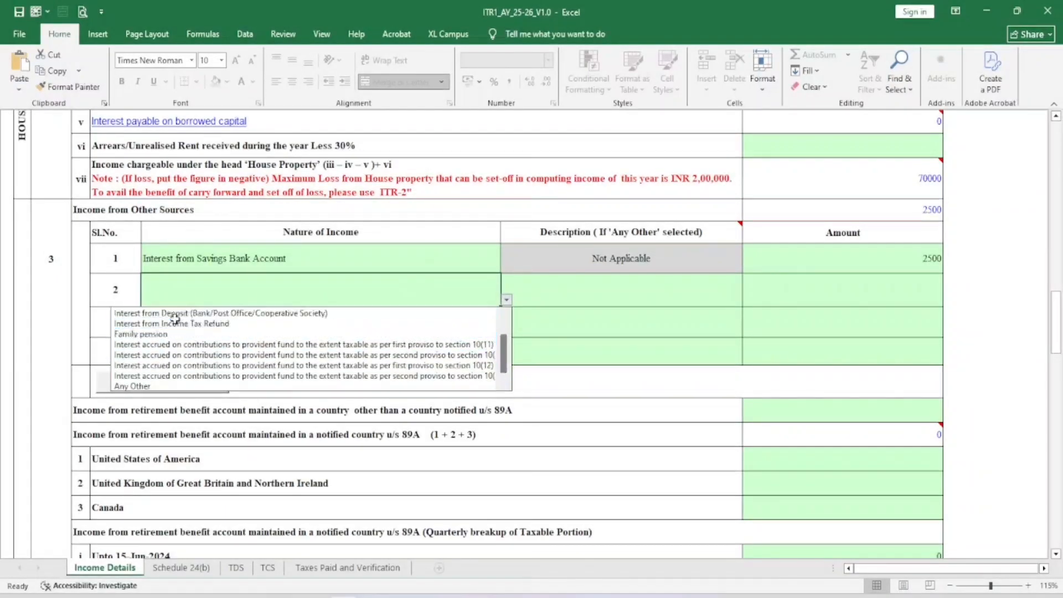
{"action": "left_click", "coordinate": [144, 398]}
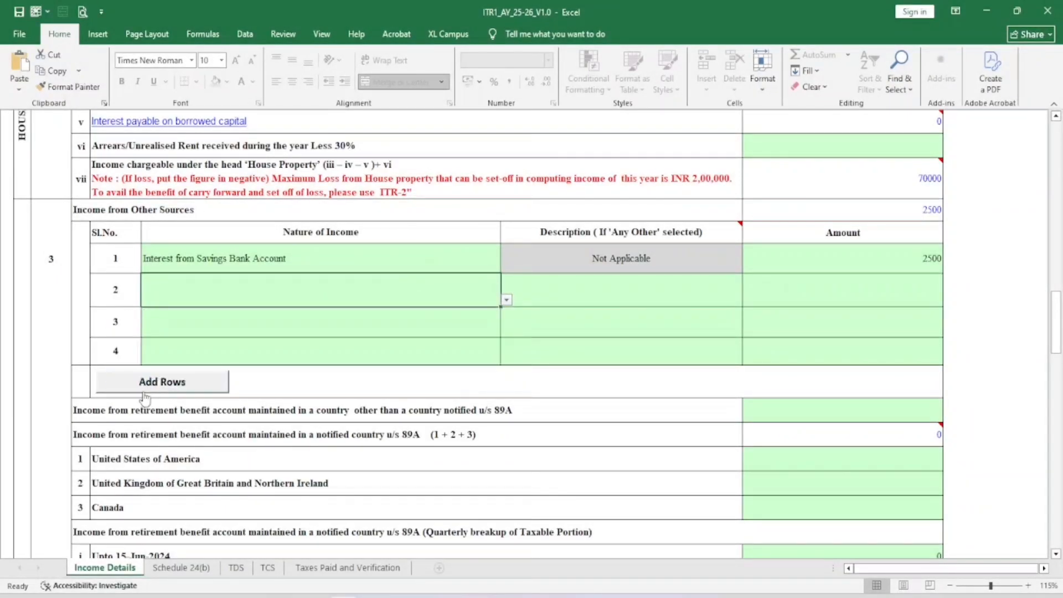
{"action": "key", "text": "alt+Down"}
{"action": "left_click_drag", "start_coordinate": [505, 342], "coordinate": [504, 358]}
{"action": "left_click", "coordinate": [324, 387]}
Describe row 2 as 'Tution income' with an amount of 250000
{"action": "left_click", "coordinate": [588, 289]}
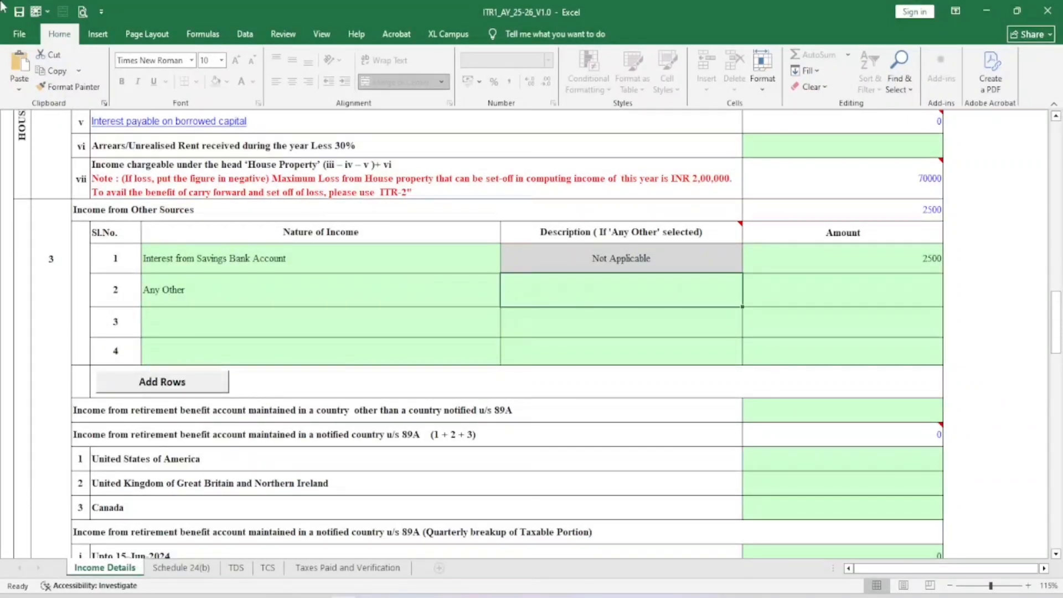
{"action": "type", "text": "Tuti"}
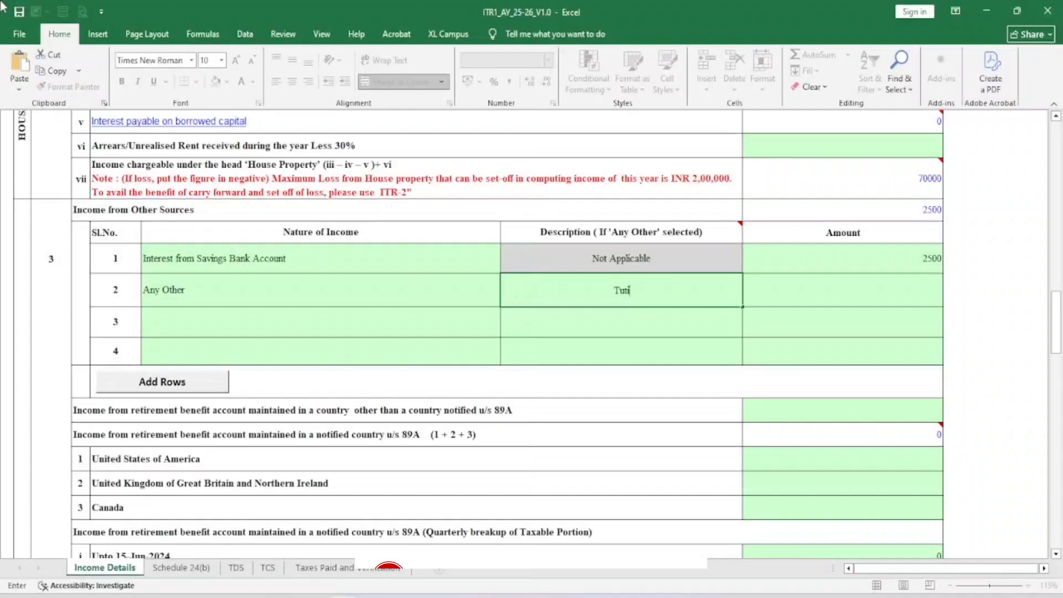
{"action": "type", "text": "on income"}
{"action": "key", "text": "Return"}
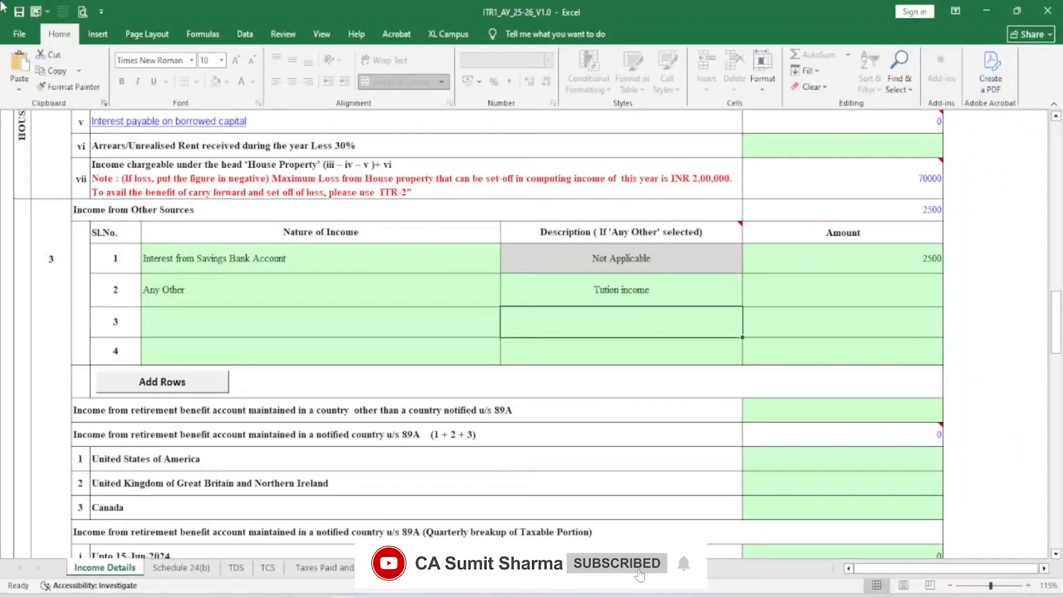
{"action": "key", "text": "Up"}
{"action": "key", "text": "Right"}
{"action": "type", "text": "250000"}
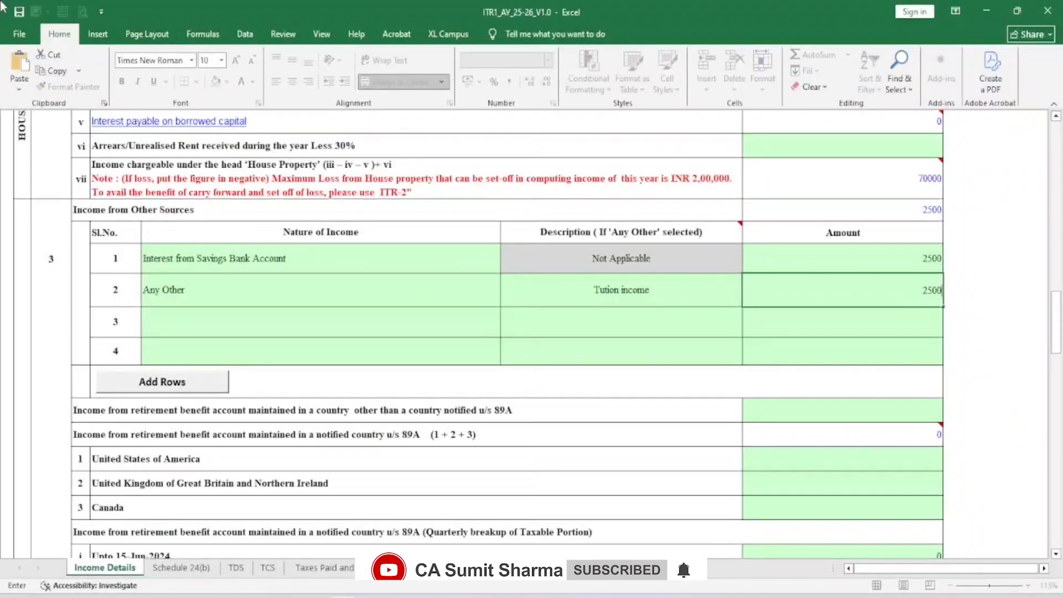
{"action": "key", "text": "Return"}
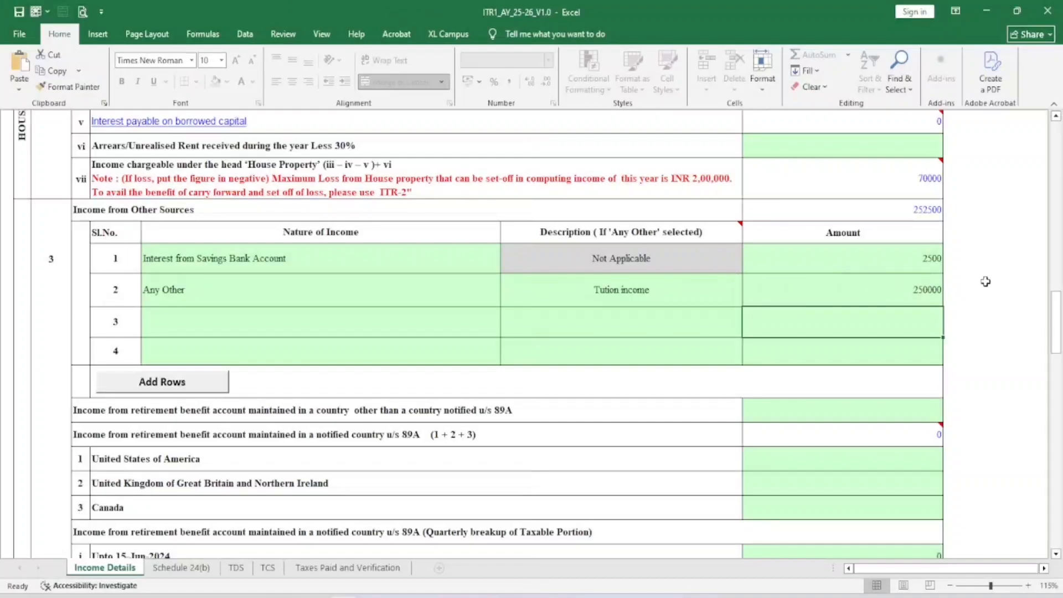
{"action": "left_click", "coordinate": [425, 327]}
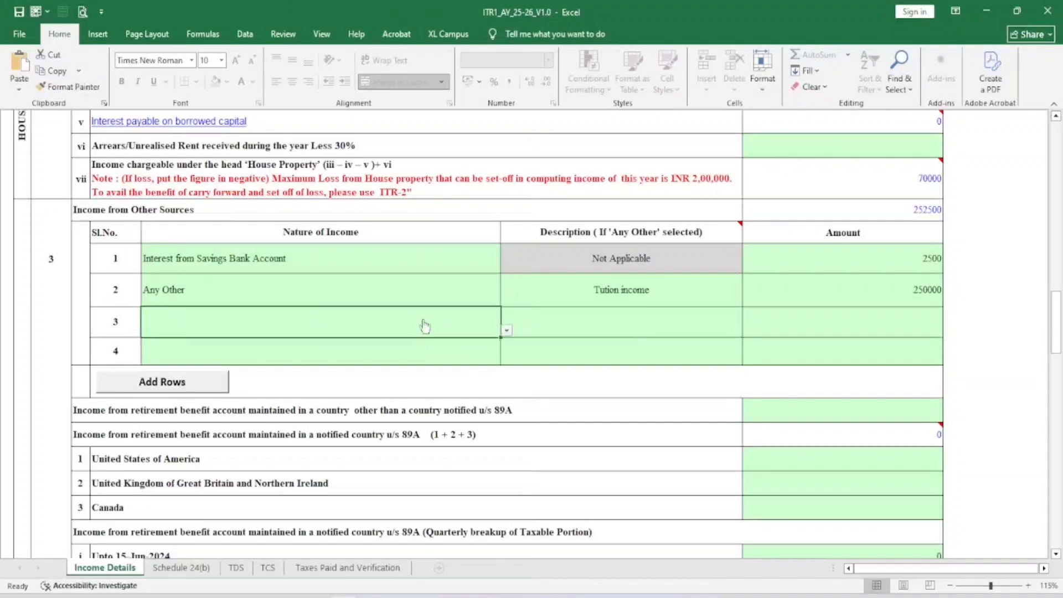
{"action": "scroll", "coordinate": [434, 299], "scroll_direction": "down", "scroll_amount": 6}
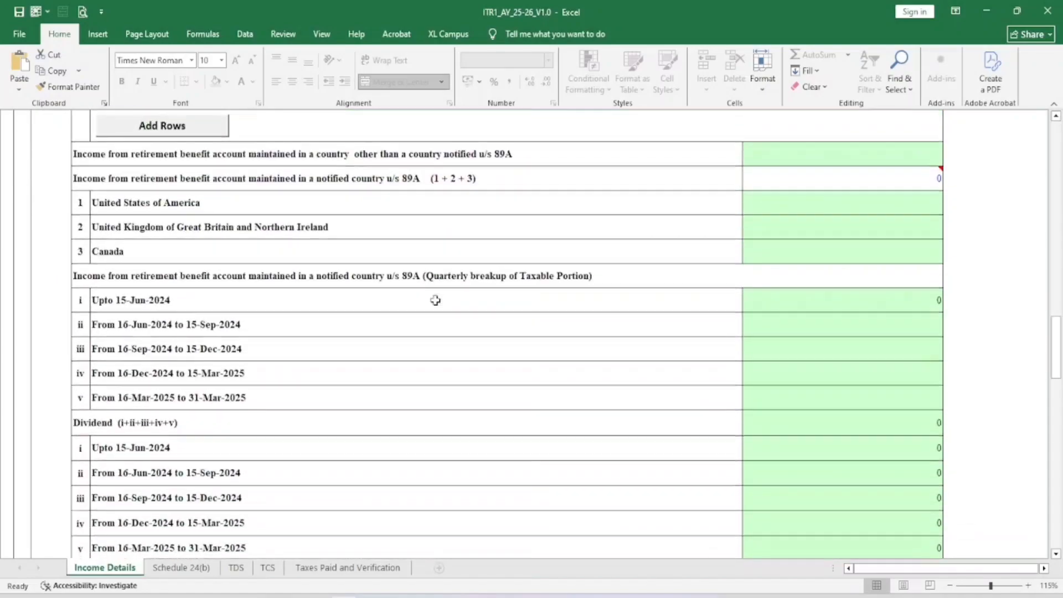
{"action": "left_click", "coordinate": [97, 265]}
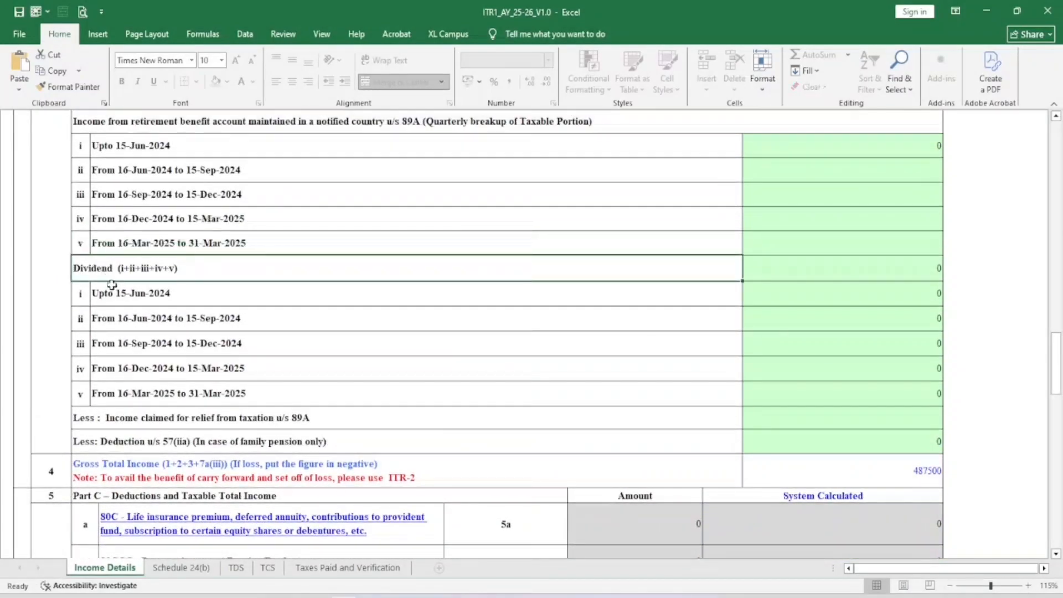
{"action": "left_click_drag", "start_coordinate": [112, 291], "coordinate": [125, 406]}
{"action": "scroll", "coordinate": [290, 299], "scroll_direction": "down", "scroll_amount": 3}
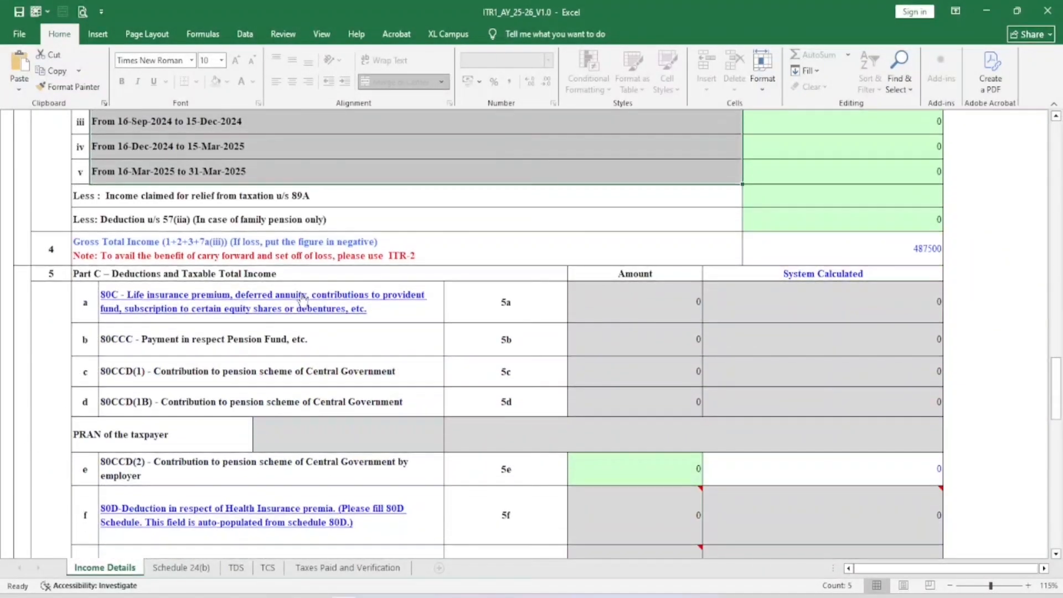
{"action": "scroll", "coordinate": [303, 302], "scroll_direction": "down", "scroll_amount": 2}
{"action": "left_click_drag", "start_coordinate": [171, 210], "coordinate": [168, 429]}
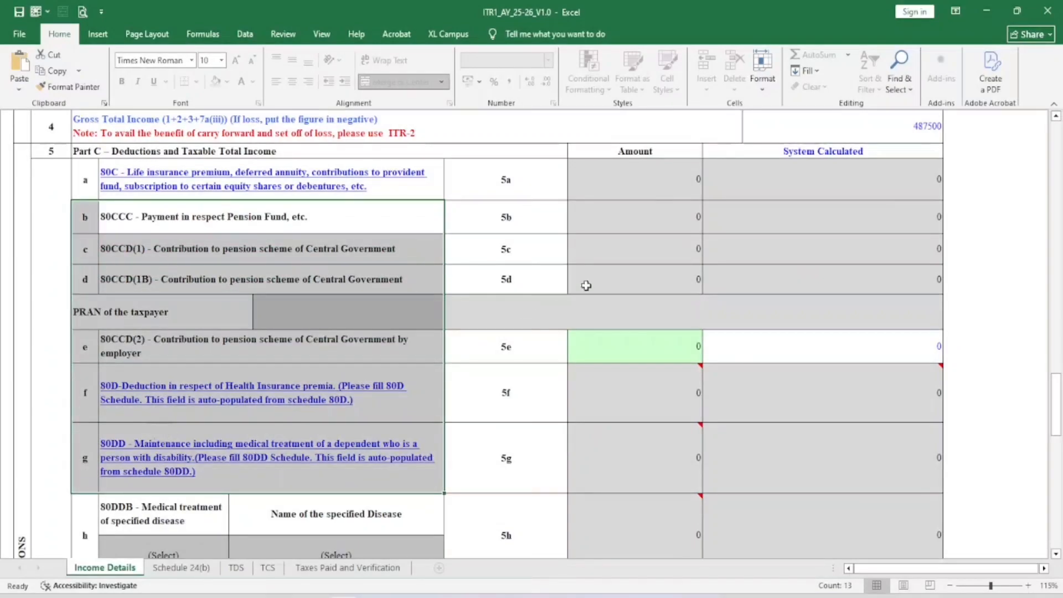
{"action": "left_click", "coordinate": [650, 184]}
{"action": "left_click", "coordinate": [648, 227]}
{"action": "left_click", "coordinate": [645, 248]}
{"action": "left_click", "coordinate": [647, 278]}
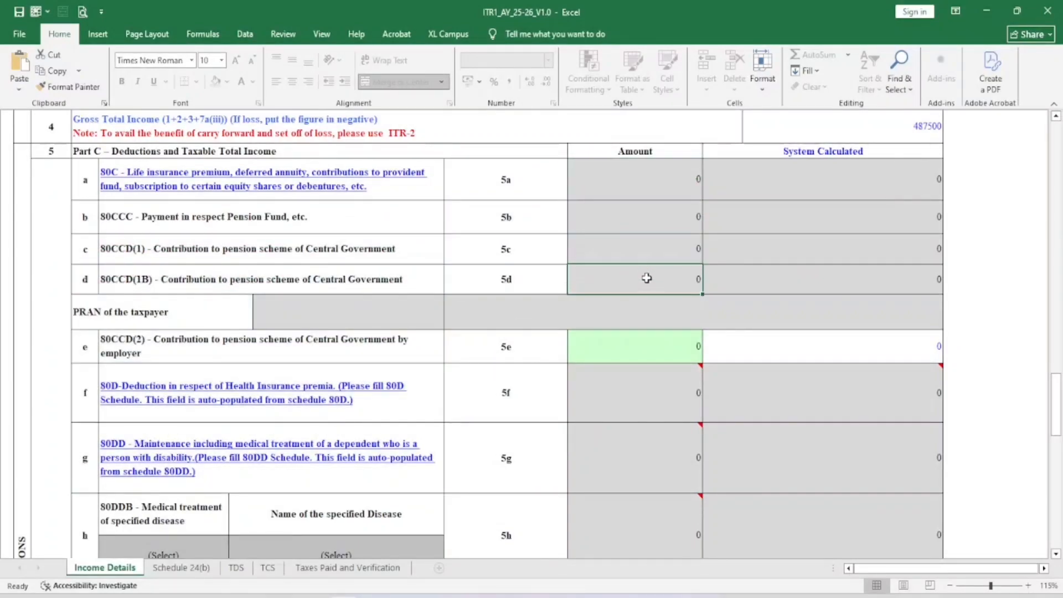
{"action": "scroll", "coordinate": [642, 270], "scroll_direction": "down", "scroll_amount": 1}
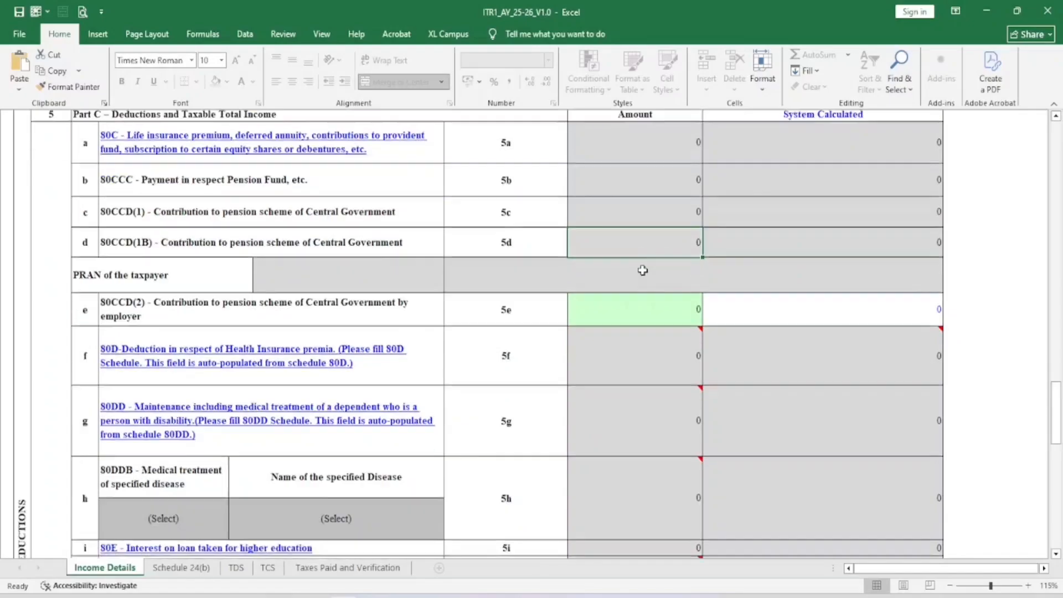
{"action": "left_click", "coordinate": [123, 290]}
{"action": "left_click", "coordinate": [622, 291]}
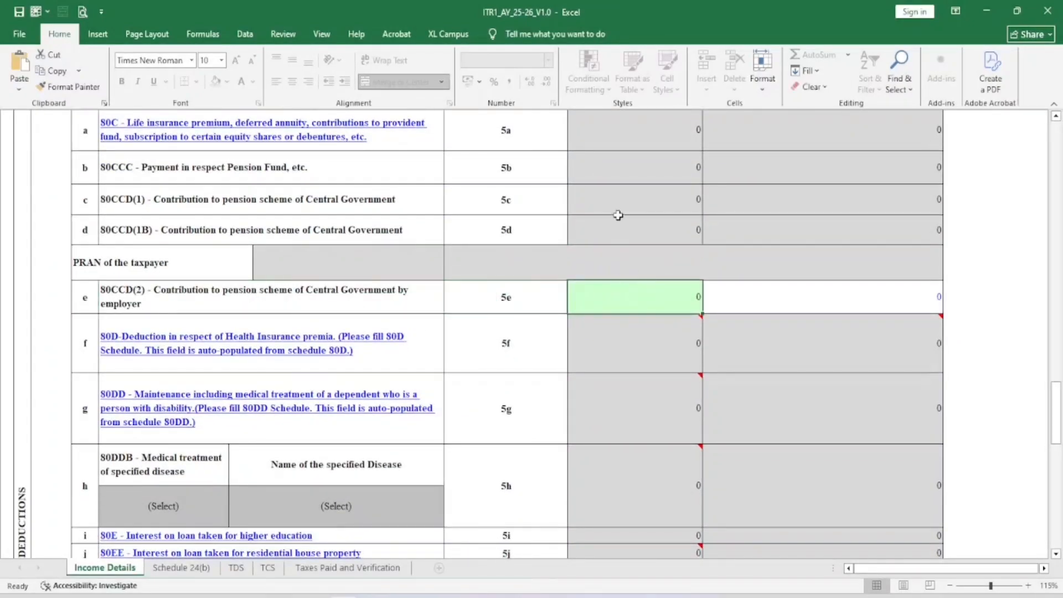
{"action": "scroll", "coordinate": [616, 214], "scroll_direction": "down", "scroll_amount": 2}
{"action": "mouse_move", "coordinate": [584, 212]}
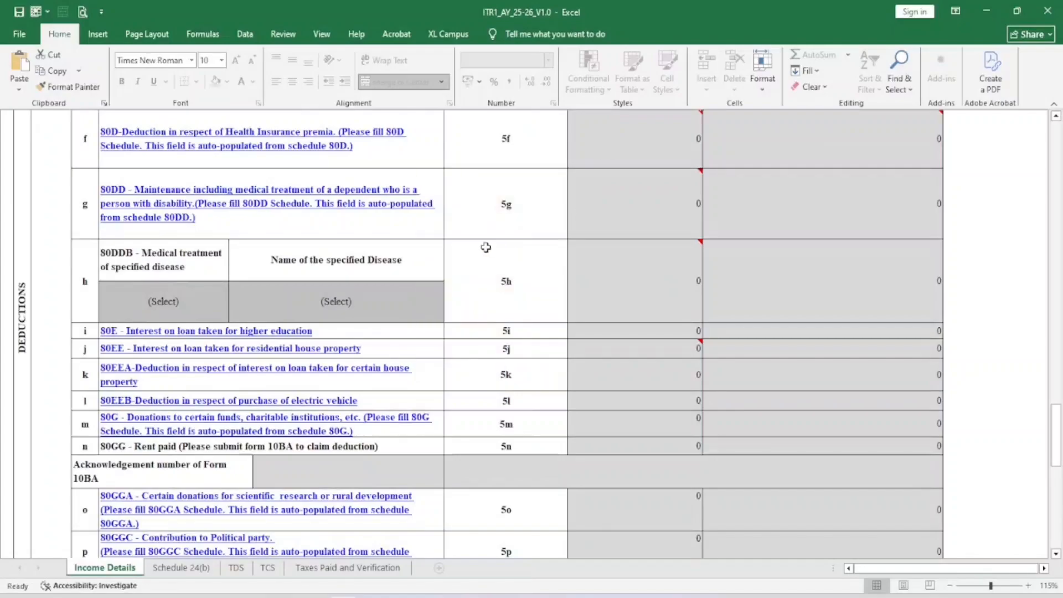
{"action": "scroll", "coordinate": [484, 245], "scroll_direction": "down", "scroll_amount": 2}
{"action": "scroll", "coordinate": [442, 249], "scroll_direction": "down", "scroll_amount": 2}
{"action": "scroll", "coordinate": [443, 249], "scroll_direction": "down", "scroll_amount": 3}
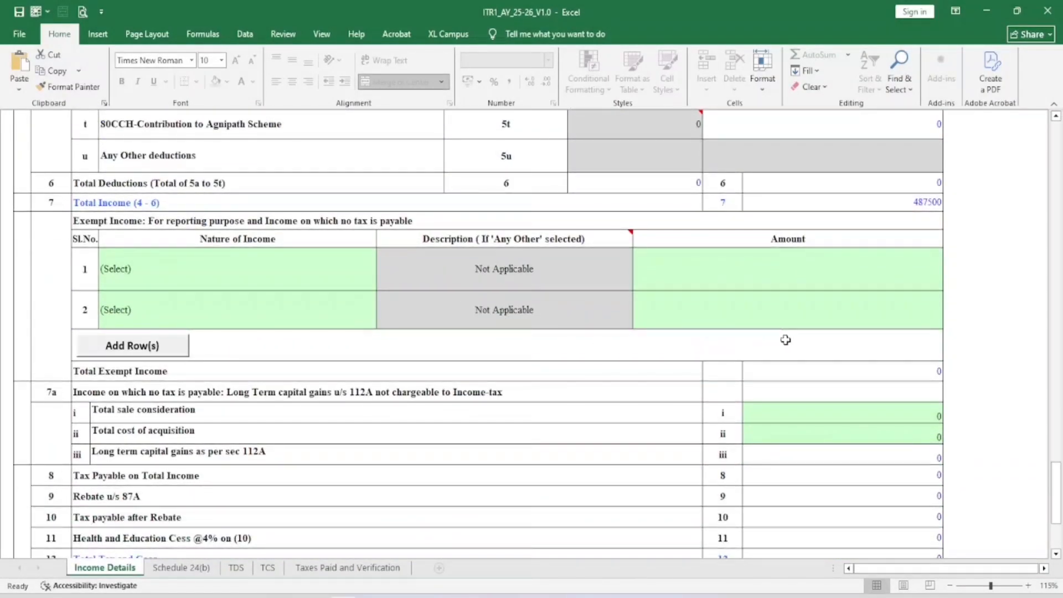
{"action": "scroll", "coordinate": [873, 291], "scroll_direction": "up", "scroll_amount": 15}
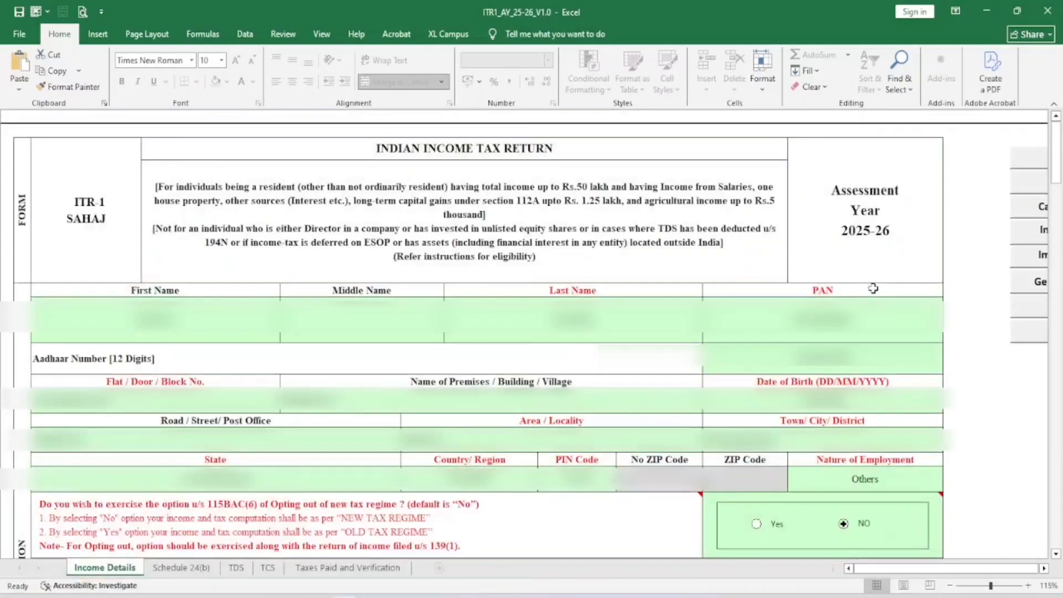
Run Validate on Income Details, dismiss the alert, and go to the Schedule 24(b) sheet
{"action": "left_click", "coordinate": [1044, 569]}
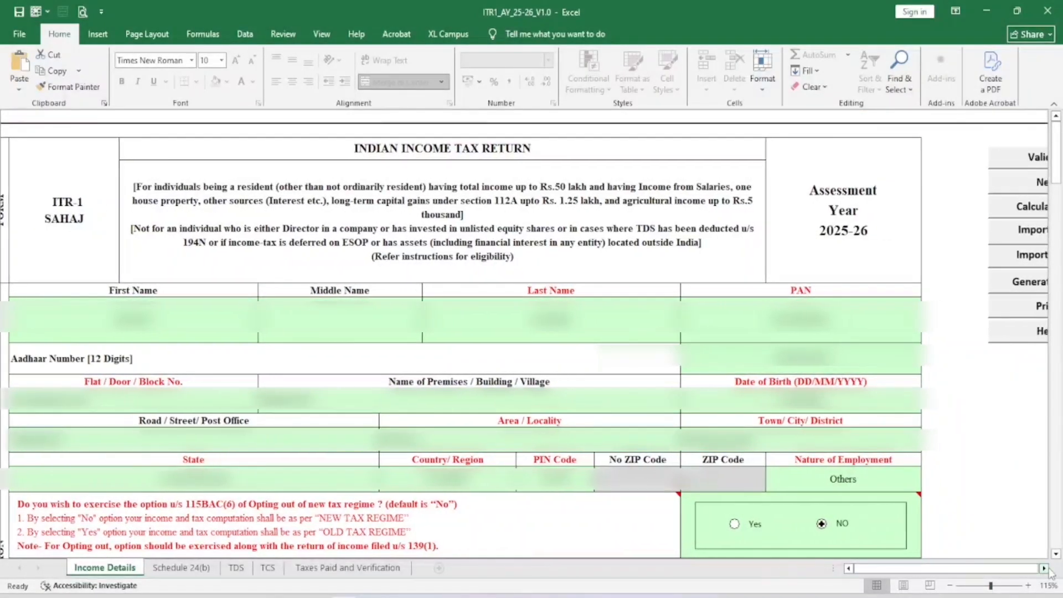
{"action": "left_click", "coordinate": [1044, 568]}
{"action": "left_click", "coordinate": [983, 157]}
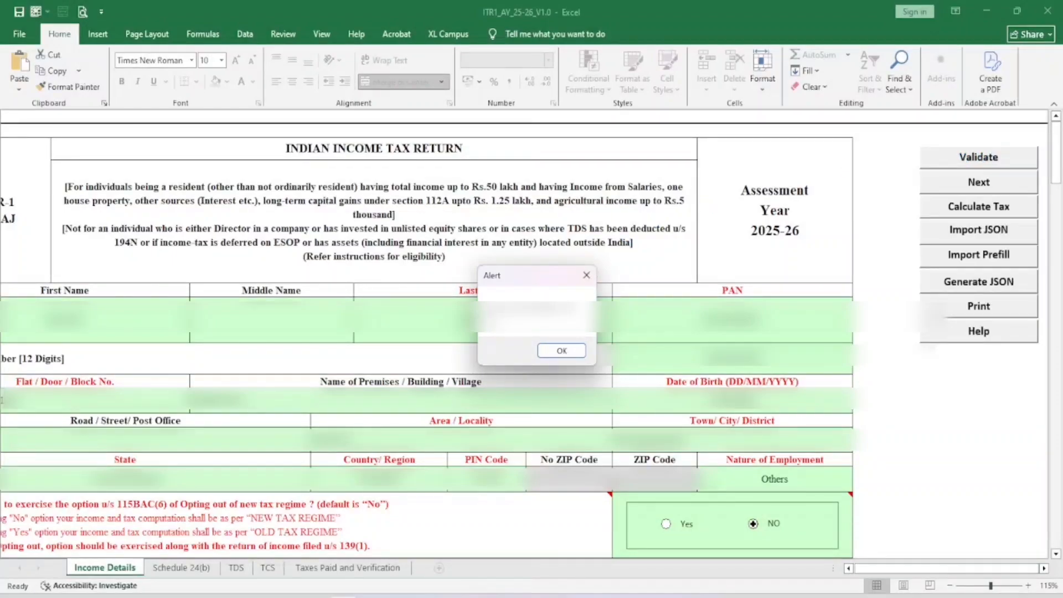
{"action": "left_click", "coordinate": [566, 353]}
{"action": "left_click", "coordinate": [564, 351]}
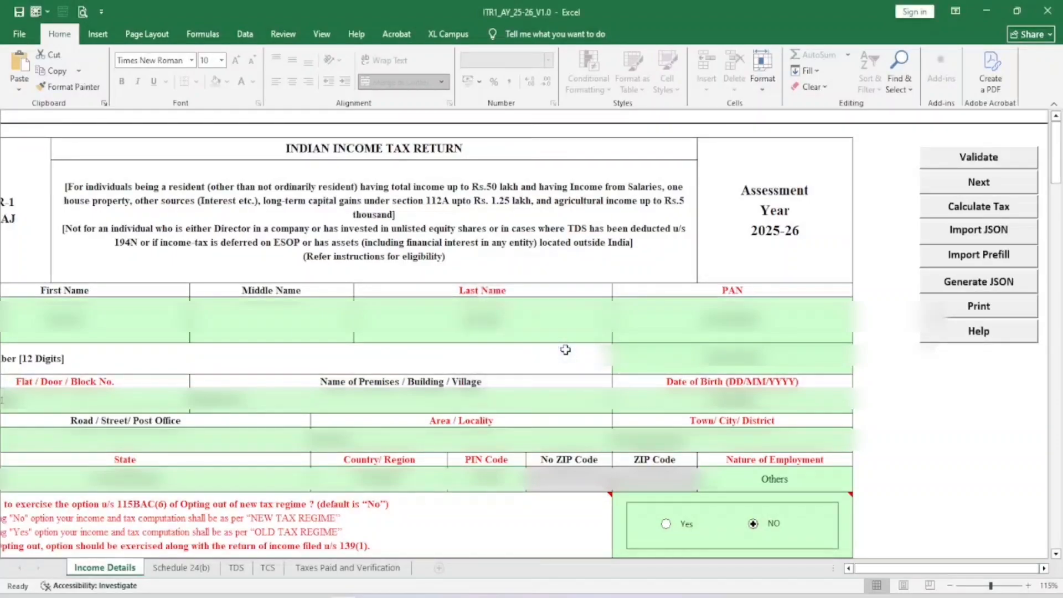
{"action": "left_click", "coordinate": [182, 568]}
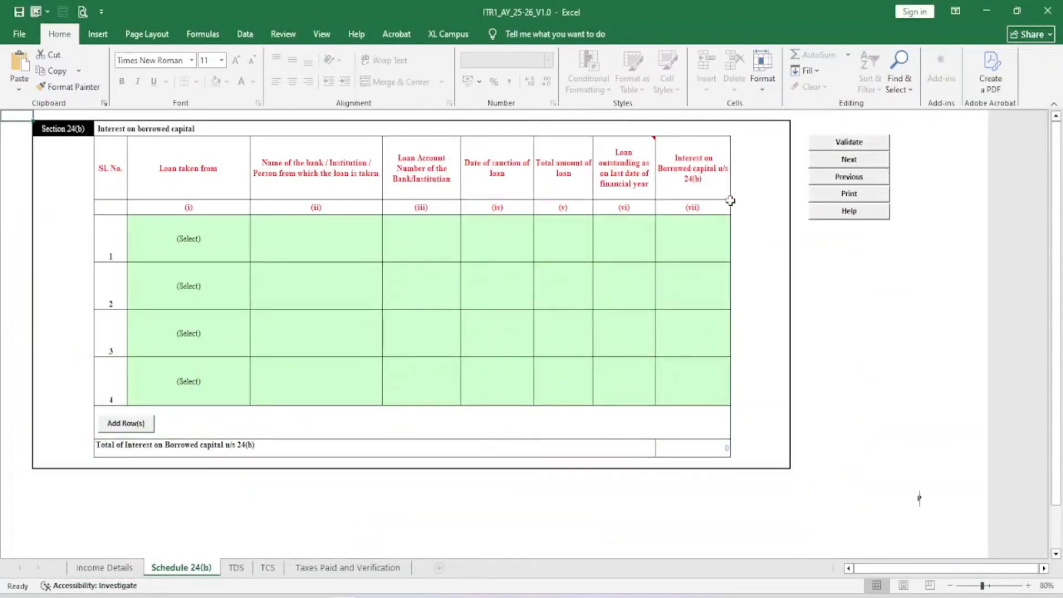
Confirm Schedule 24(b) passes validation and move on to the TDS sheet
{"action": "left_click", "coordinate": [862, 148]}
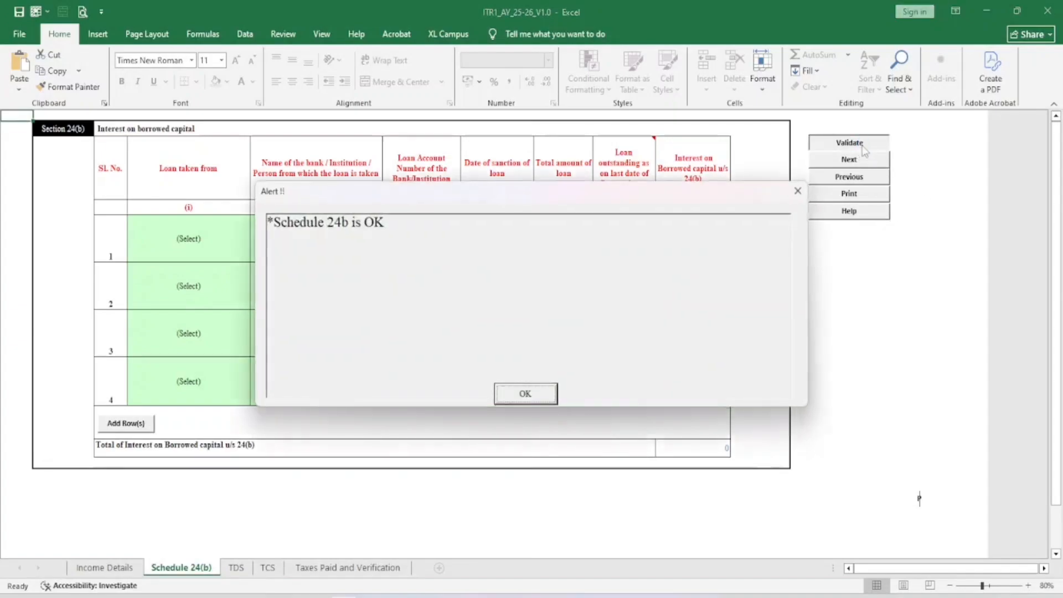
{"action": "left_click", "coordinate": [526, 391]}
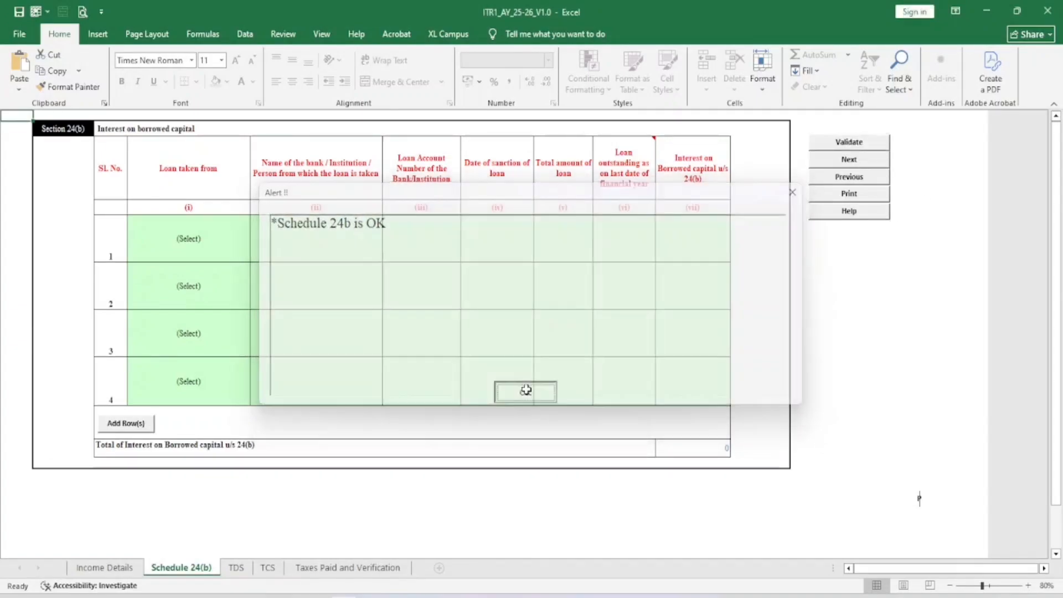
{"action": "left_click", "coordinate": [232, 568]}
{"action": "left_click", "coordinate": [631, 364]}
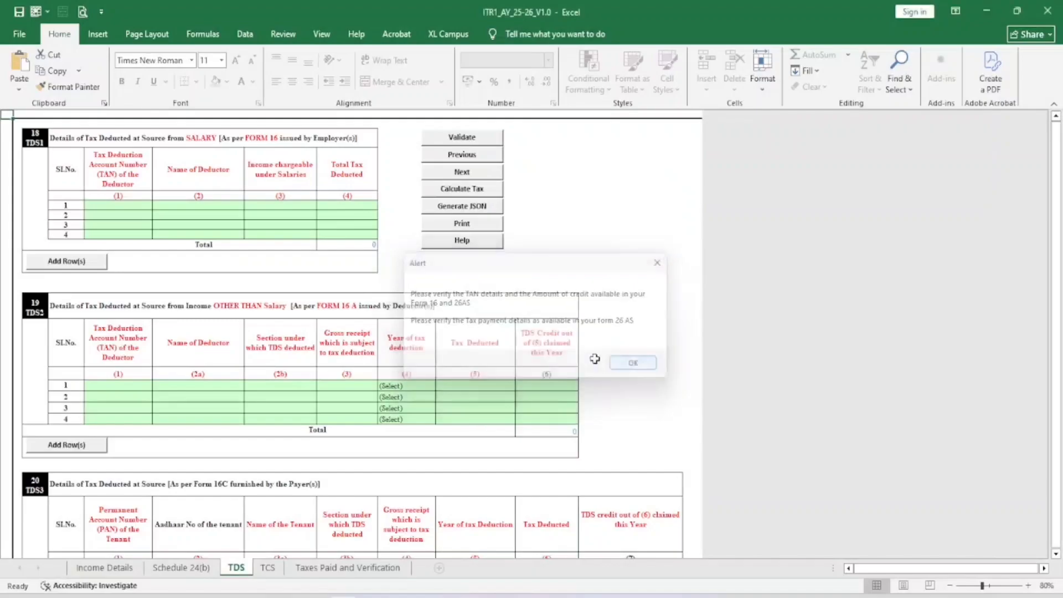
{"action": "scroll", "coordinate": [545, 356], "scroll_direction": "up", "scroll_amount": 3, "text": "ctrl"}
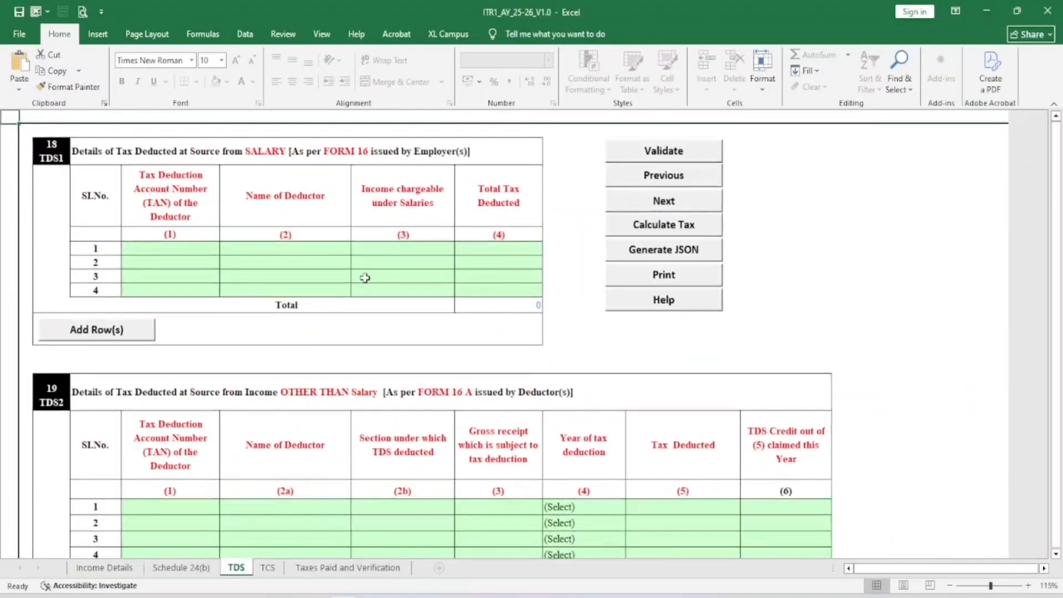
Review the TDS1 row 1 cells and validate the TDS sheet as OK
{"action": "left_click", "coordinate": [201, 252]}
{"action": "left_click", "coordinate": [246, 252]}
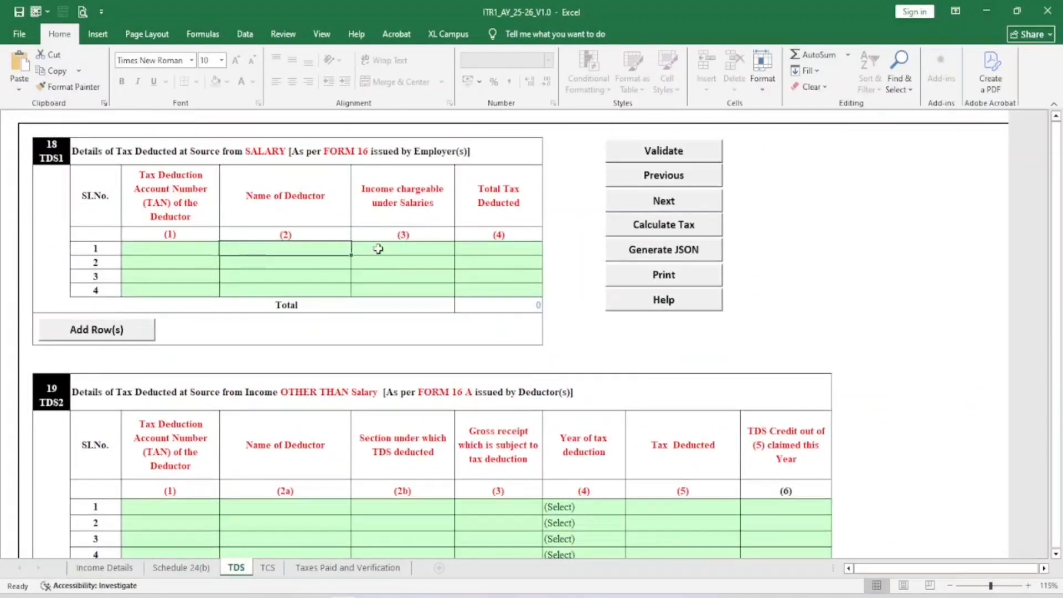
{"action": "left_click", "coordinate": [374, 247]}
{"action": "left_click", "coordinate": [497, 247]}
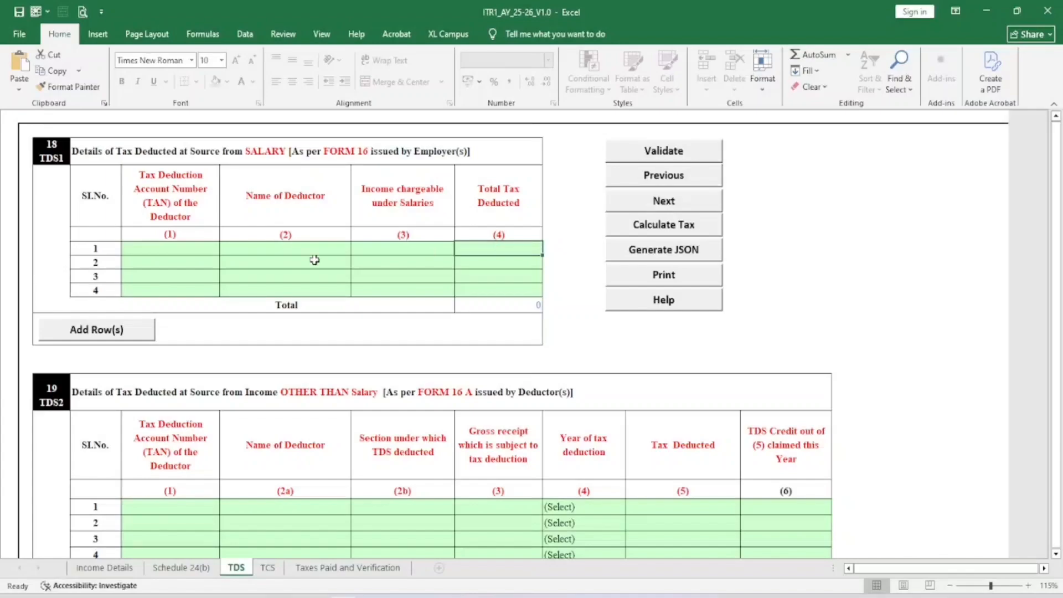
{"action": "left_click", "coordinate": [168, 247]}
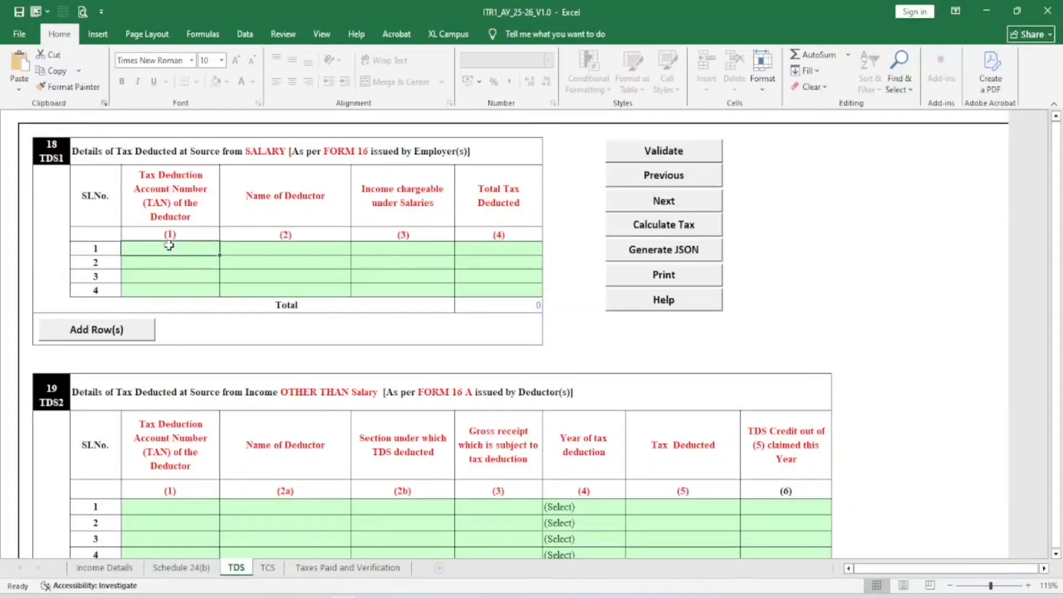
{"action": "left_click", "coordinate": [242, 250]}
{"action": "left_click", "coordinate": [386, 250]}
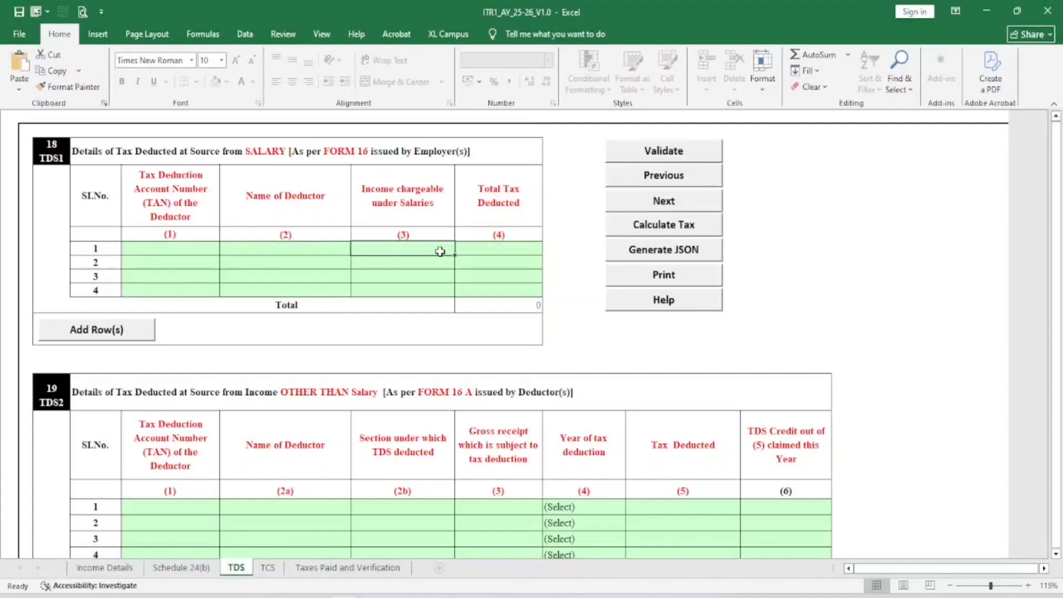
{"action": "left_click", "coordinate": [501, 251]}
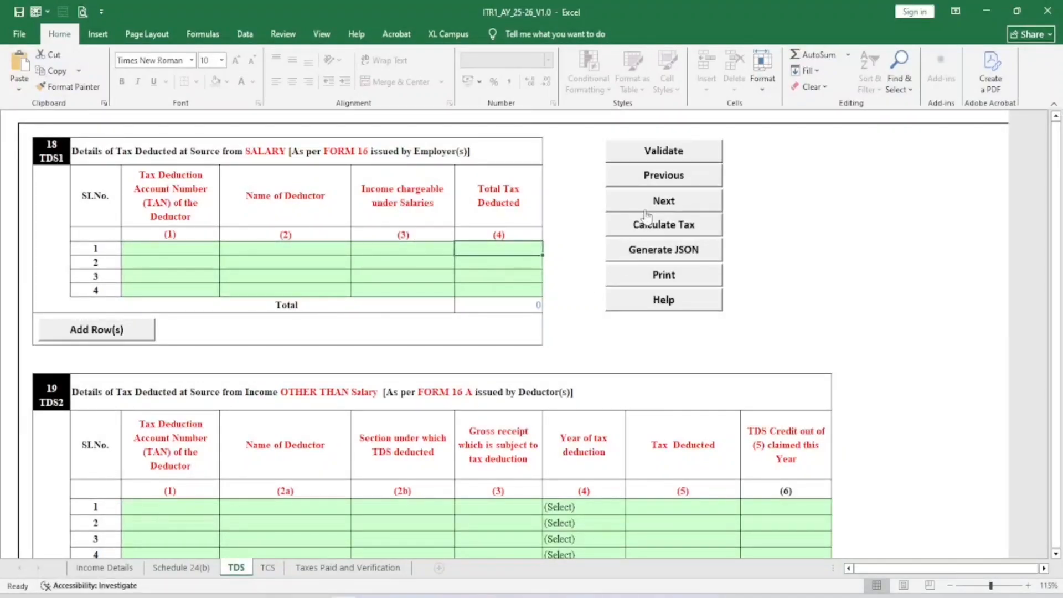
{"action": "left_click", "coordinate": [666, 156]}
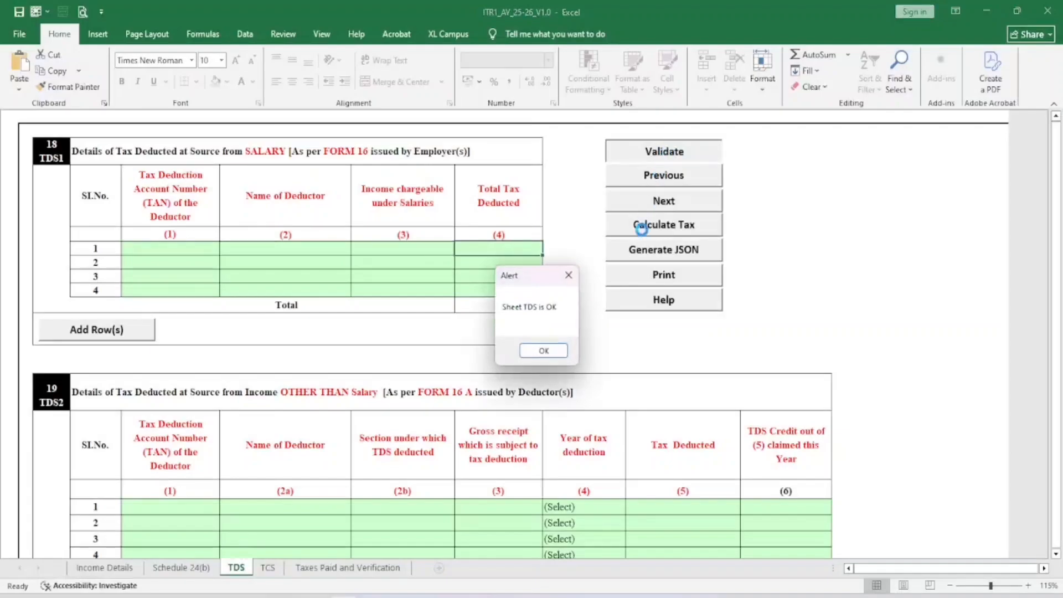
{"action": "left_click", "coordinate": [536, 351]}
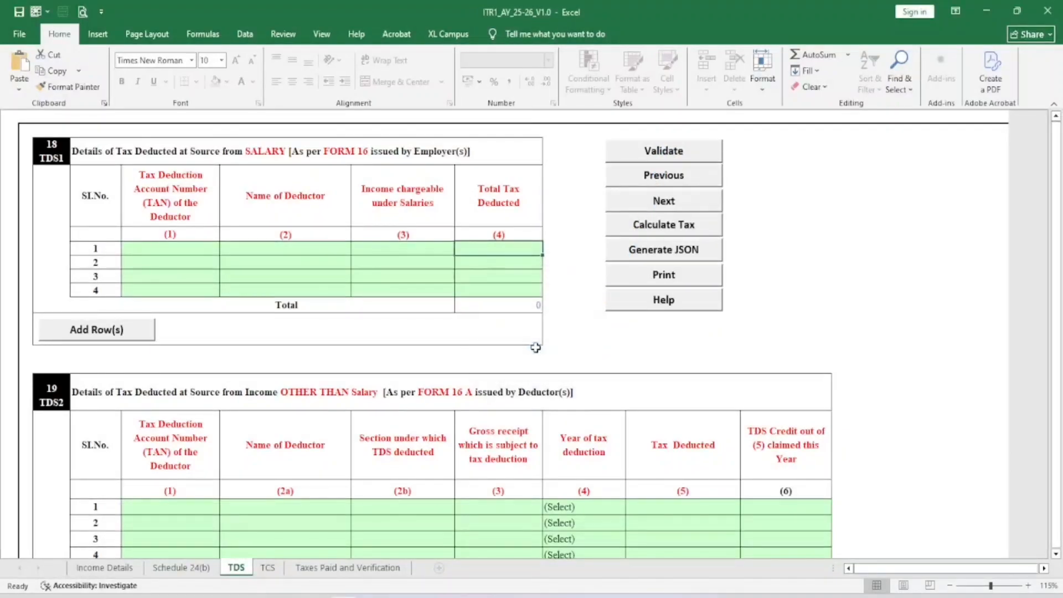
Validate the TCS sheet and go to Taxes Paid and Verification
{"action": "left_click", "coordinate": [280, 571]}
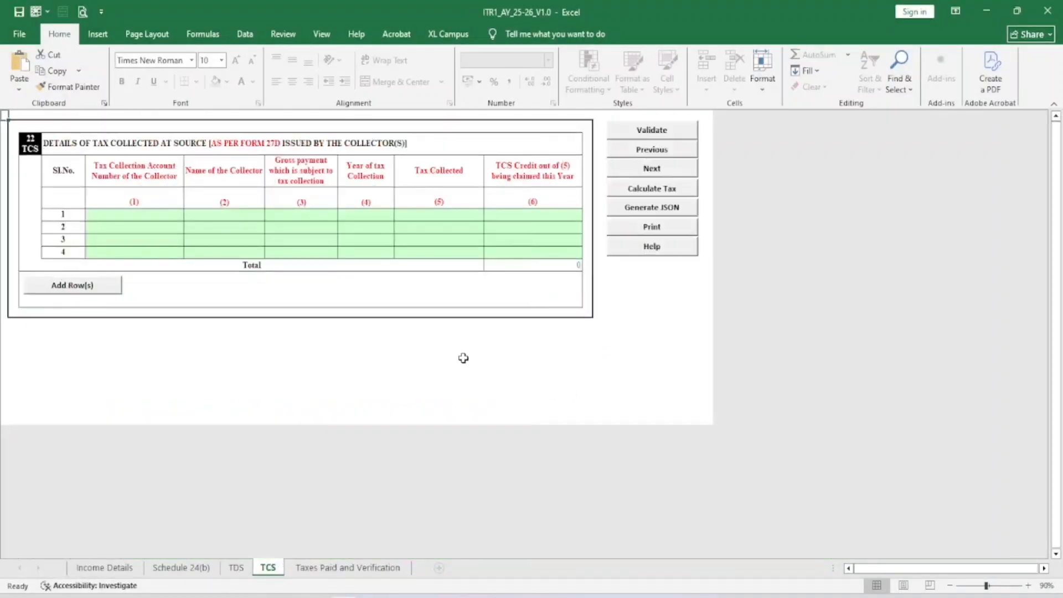
{"action": "left_click", "coordinate": [643, 129]}
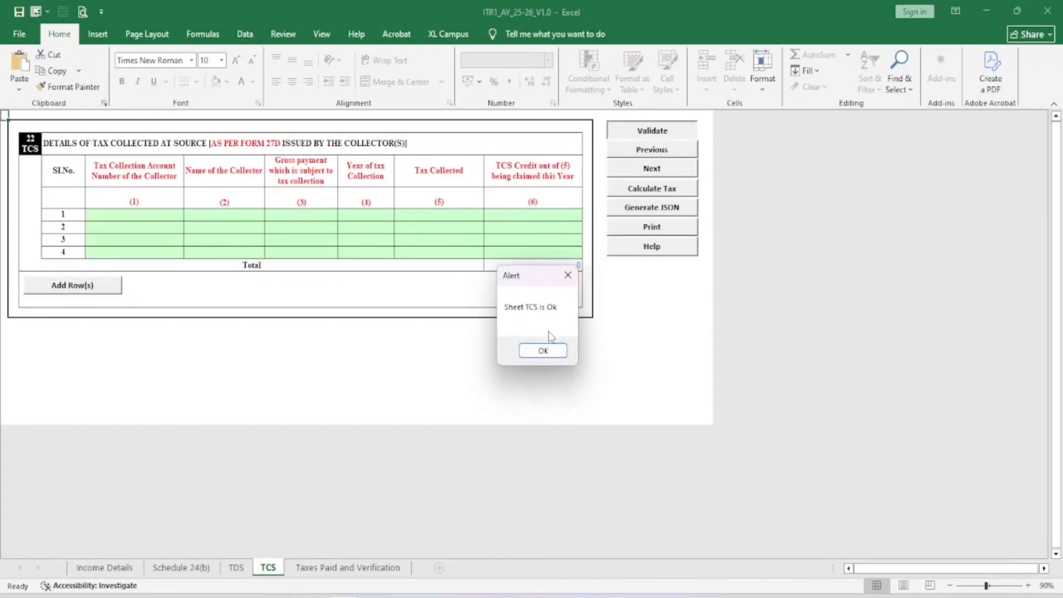
{"action": "left_click", "coordinate": [541, 350]}
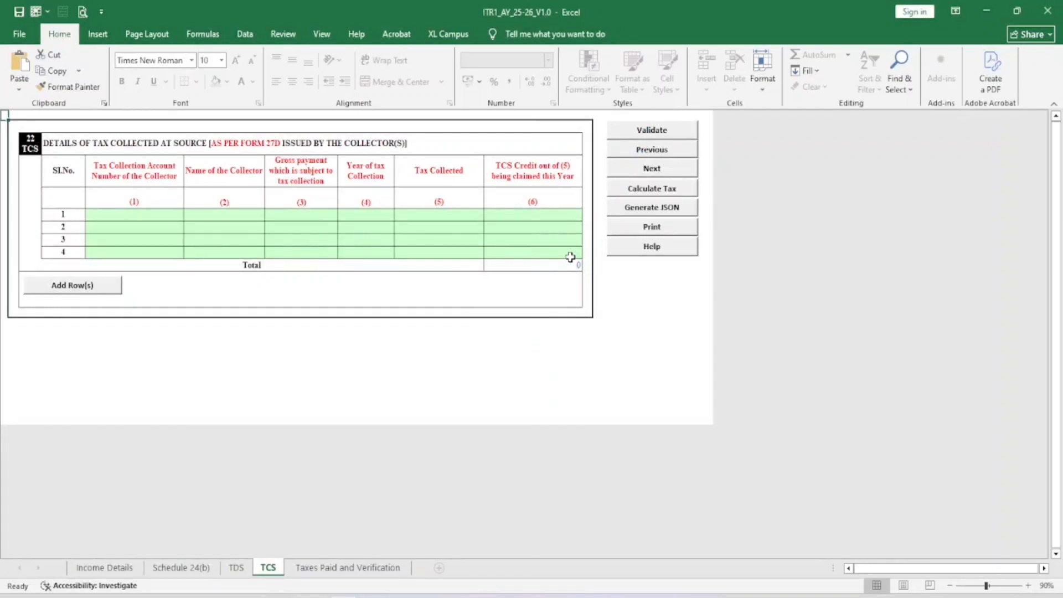
{"action": "left_click", "coordinate": [337, 567]}
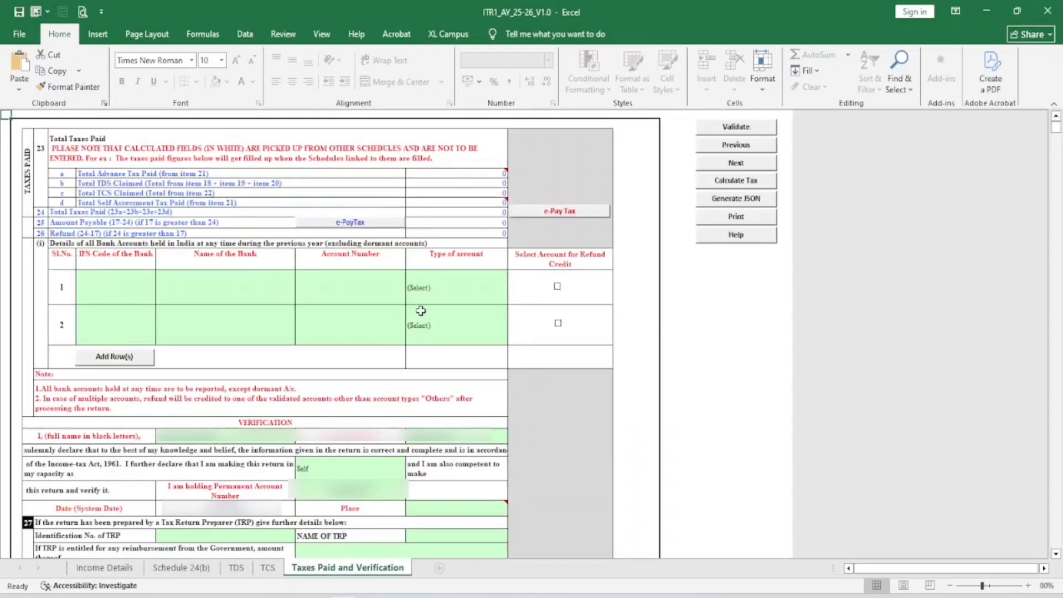
Set bank account 1's account type to Savings Account
{"action": "scroll", "coordinate": [415, 367], "scroll_direction": "up", "scroll_amount": 3}
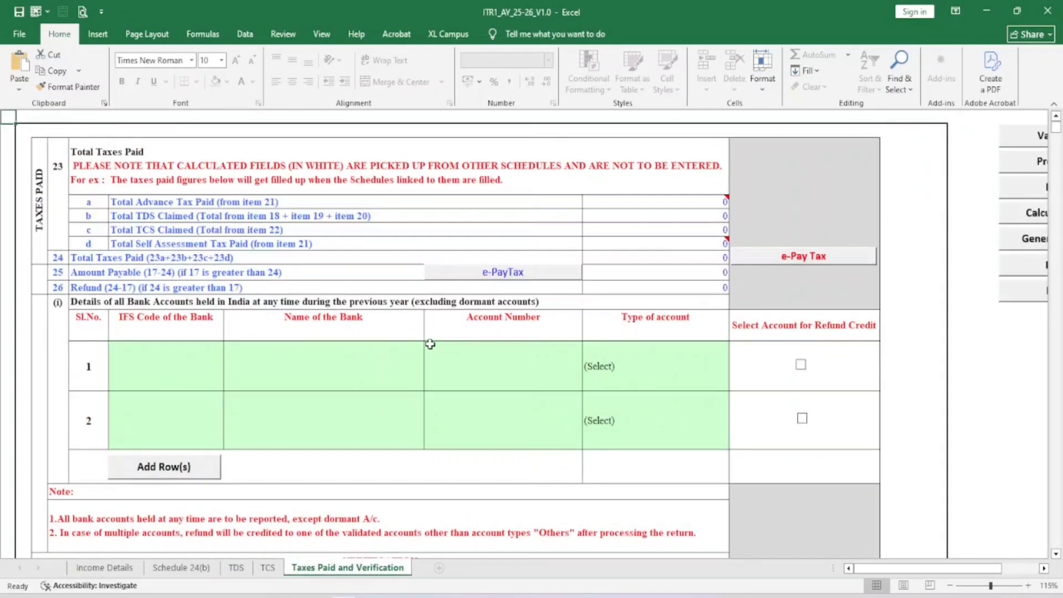
{"action": "left_click", "coordinate": [162, 362]}
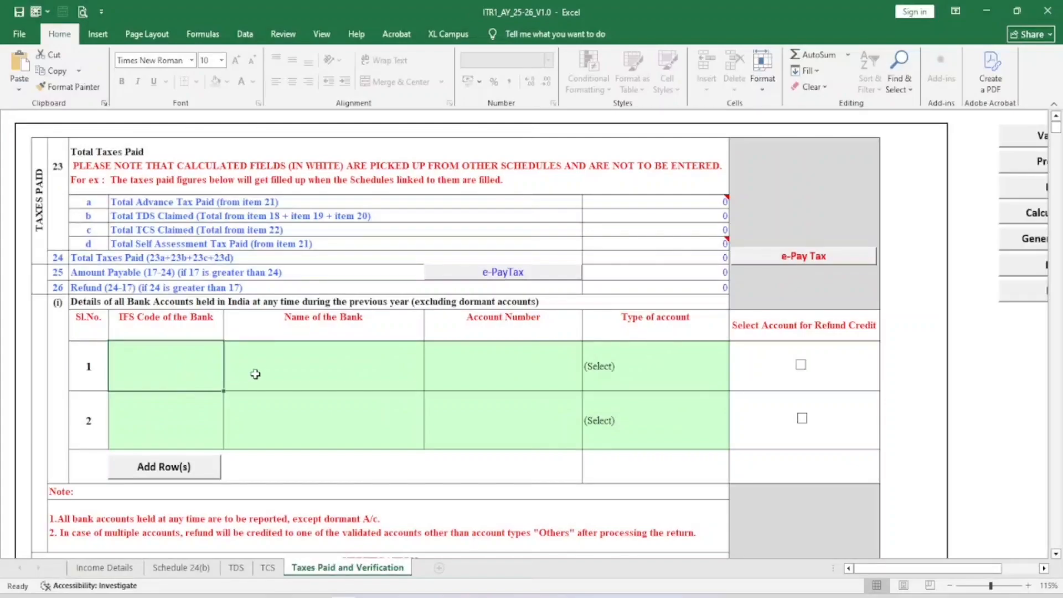
{"action": "left_click", "coordinate": [289, 372]}
{"action": "left_click", "coordinate": [517, 360]}
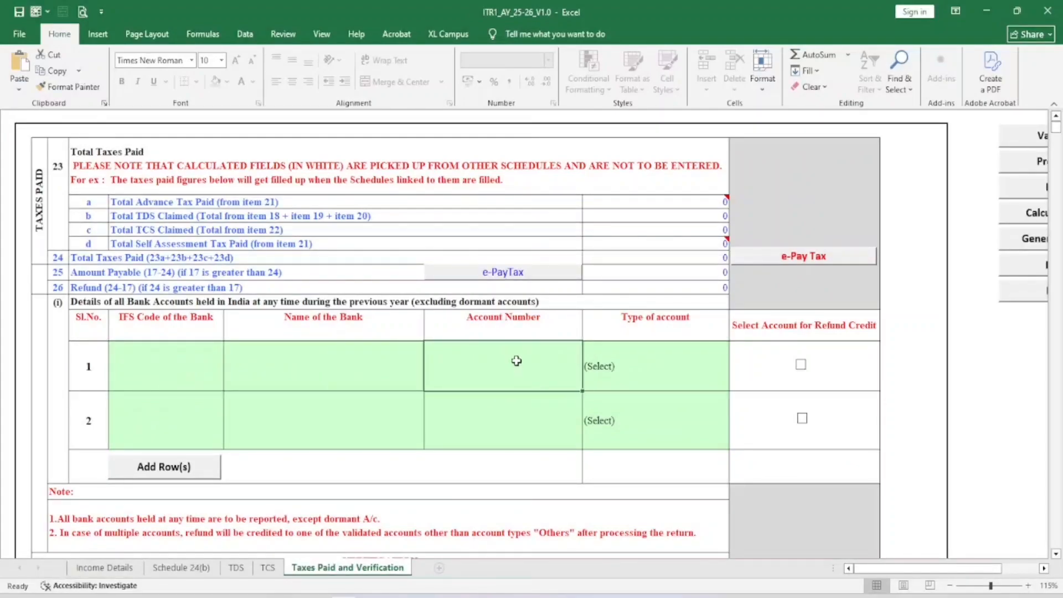
{"action": "left_click", "coordinate": [624, 362]}
{"action": "left_click", "coordinate": [735, 385]}
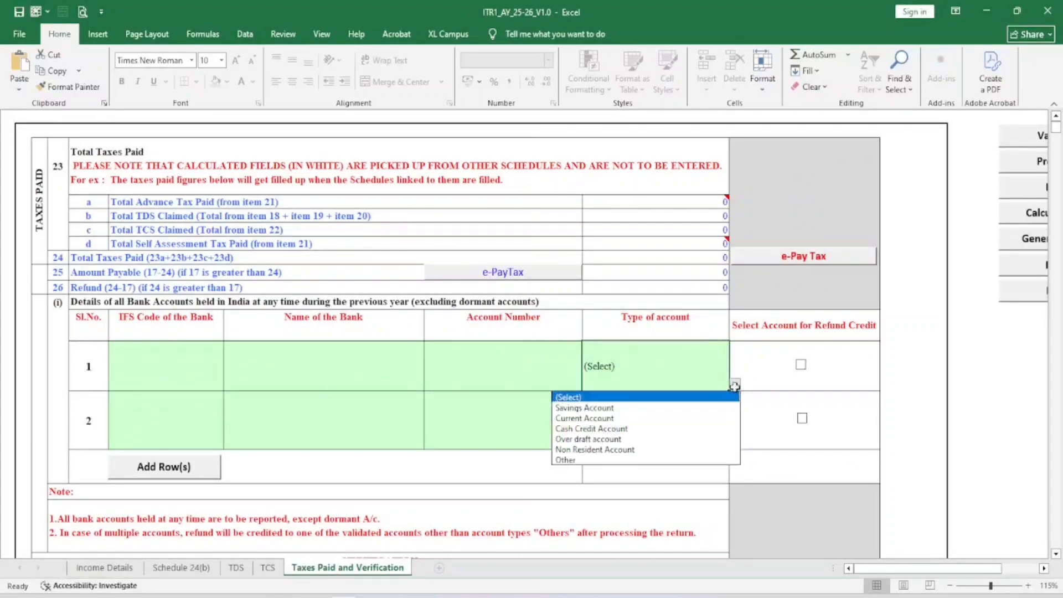
{"action": "left_click", "coordinate": [586, 408]}
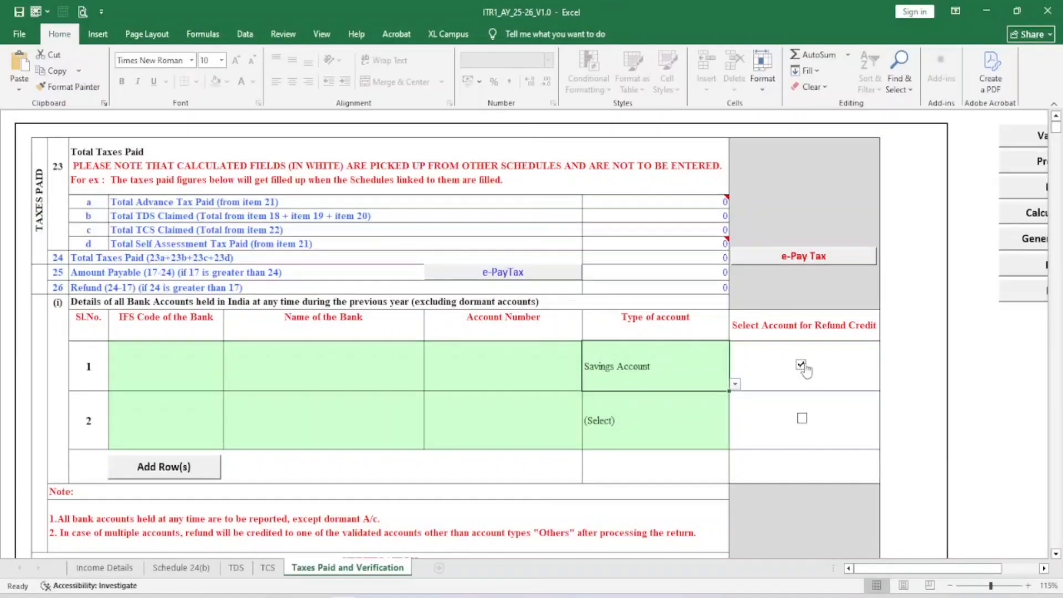
Enter JAIPUR as the Place in the verification section
{"action": "scroll", "coordinate": [656, 314], "scroll_direction": "down", "scroll_amount": 3}
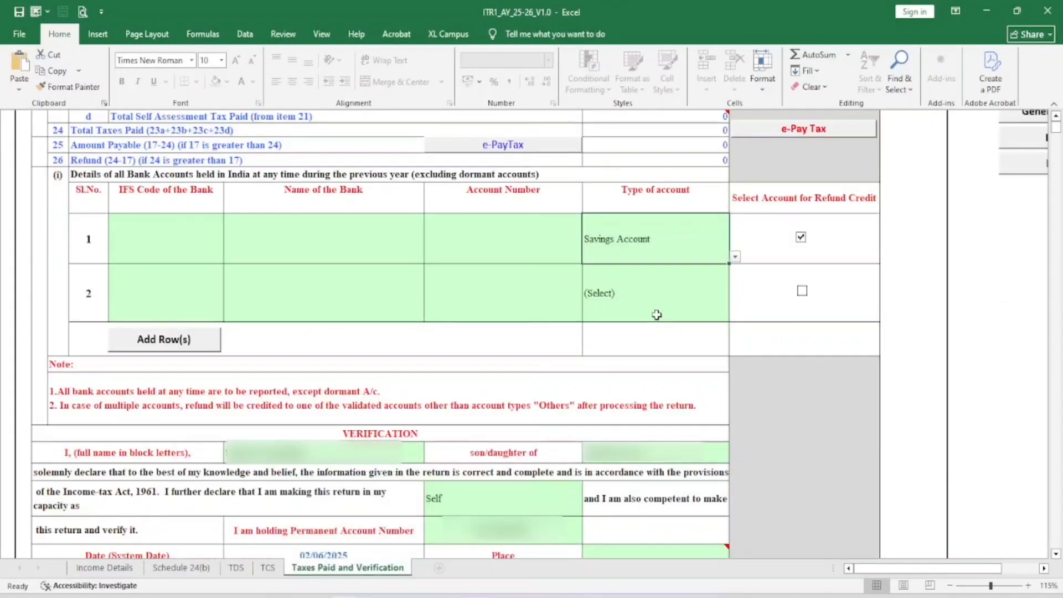
{"action": "scroll", "coordinate": [656, 314], "scroll_direction": "down", "scroll_amount": 1}
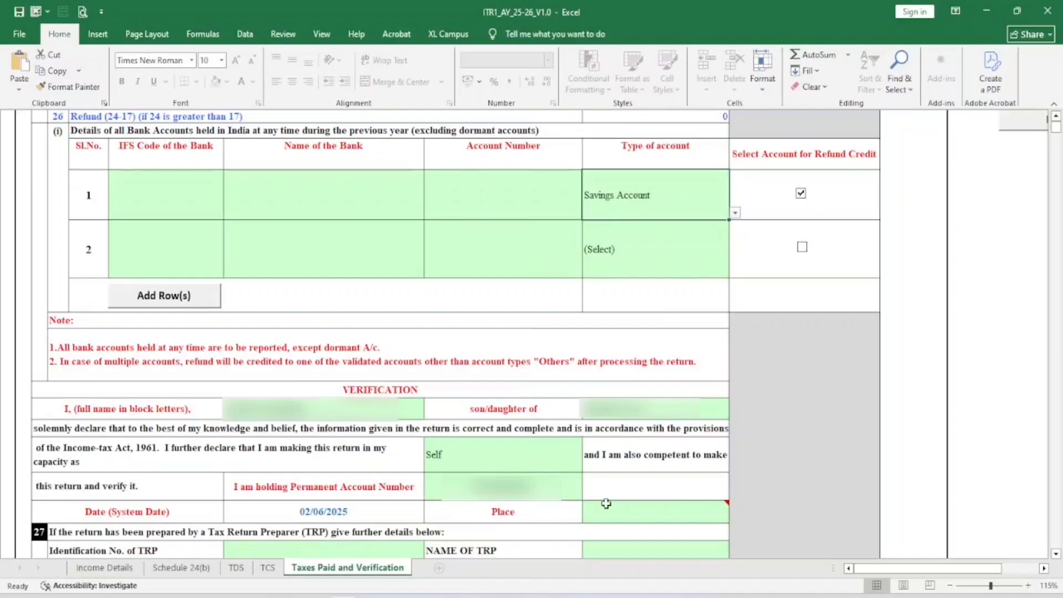
{"action": "left_click", "coordinate": [636, 506]}
{"action": "type", "text": "j"}
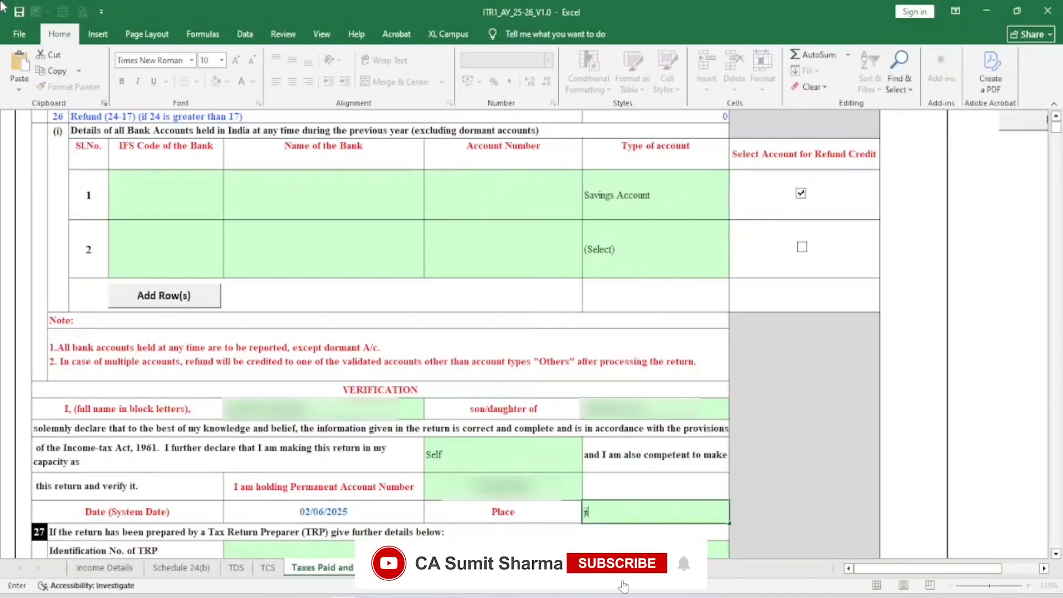
{"action": "type", "text": "aipur"}
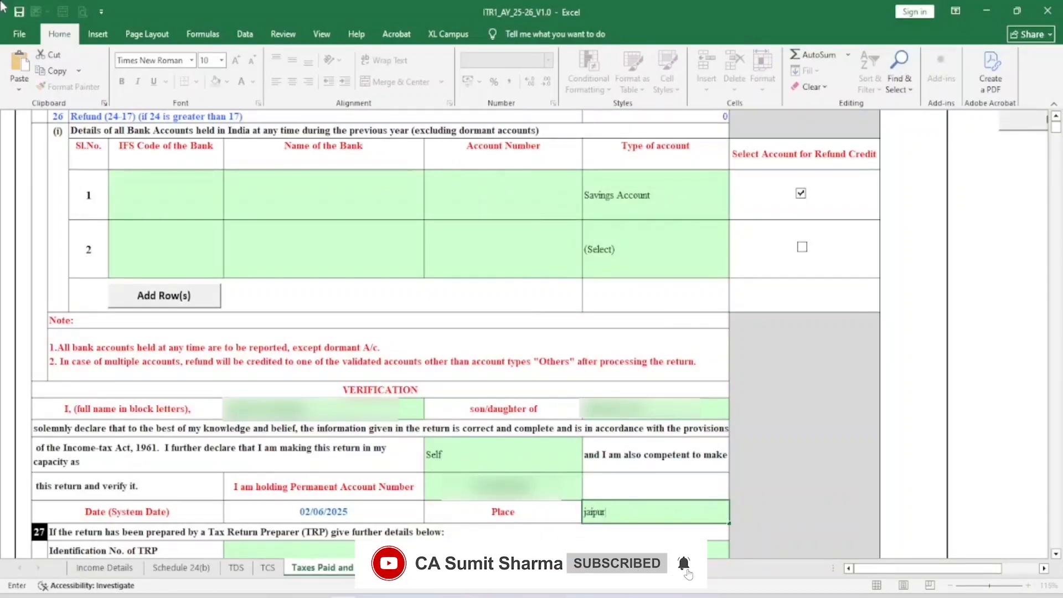
{"action": "key", "text": "Return"}
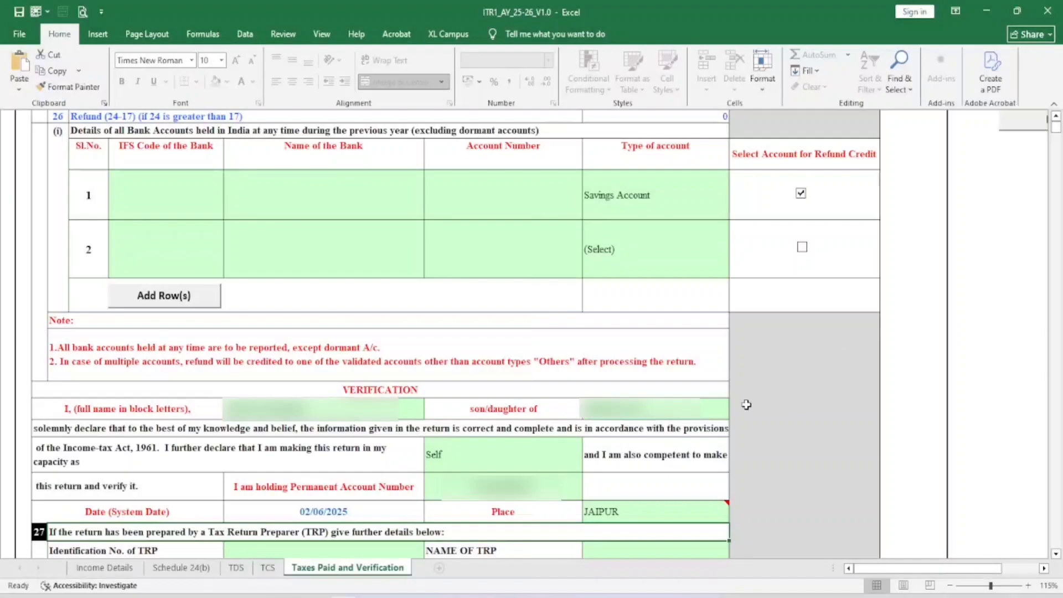
Validate Taxes Paid and Verification as OK and return to Income Details
{"action": "scroll", "coordinate": [746, 405], "scroll_direction": "down", "scroll_amount": 1}
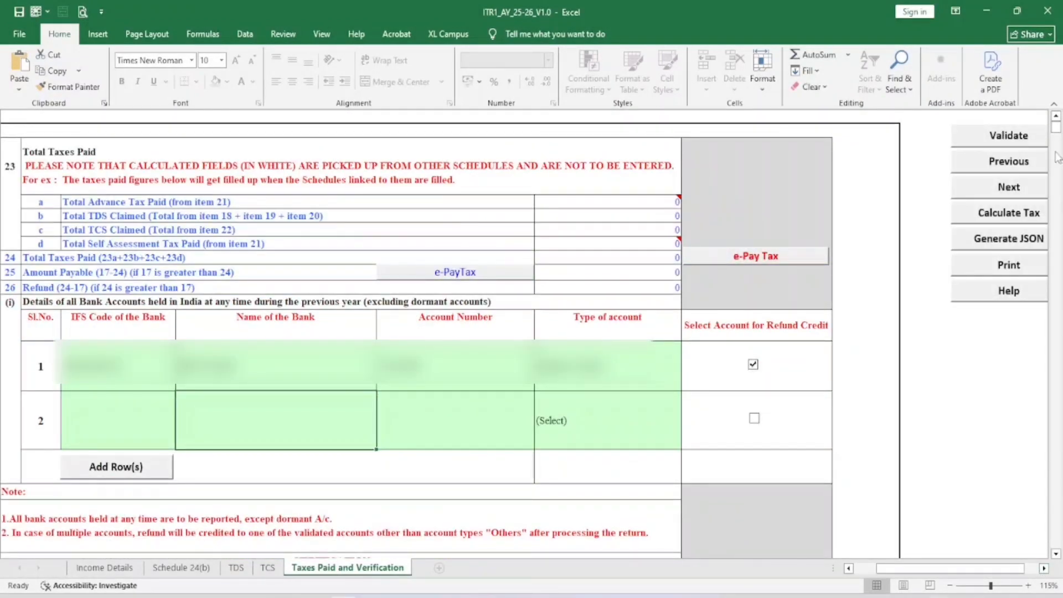
{"action": "left_click", "coordinate": [1013, 135]}
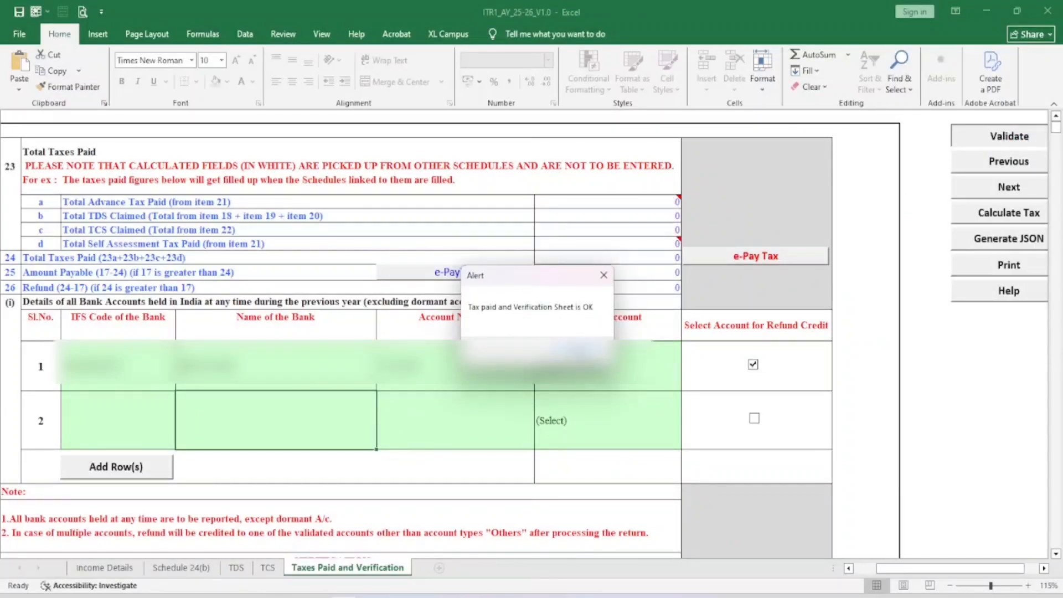
{"action": "key", "text": "Return"}
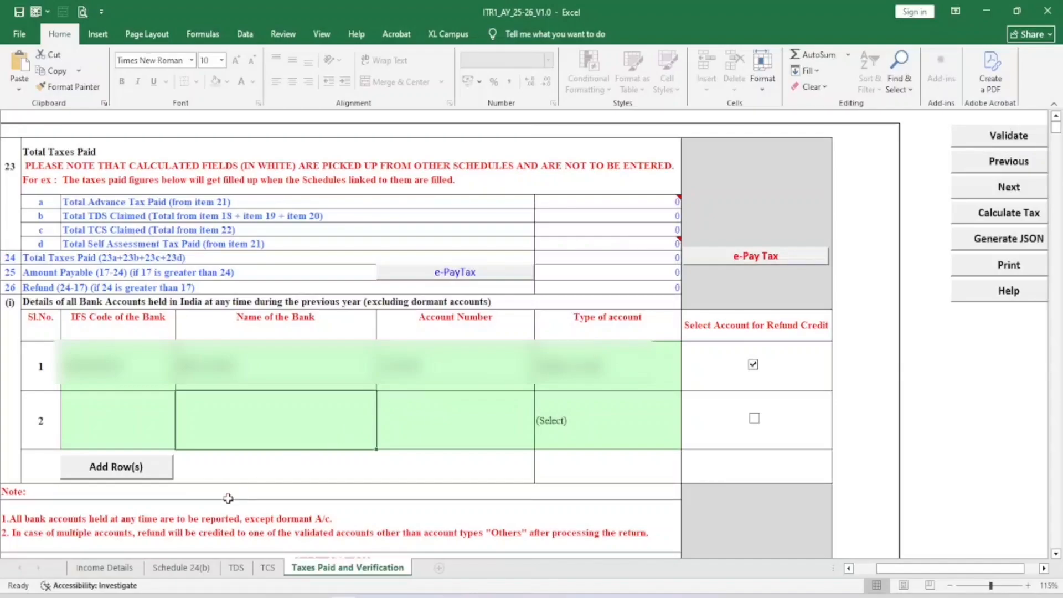
{"action": "left_click", "coordinate": [105, 567]}
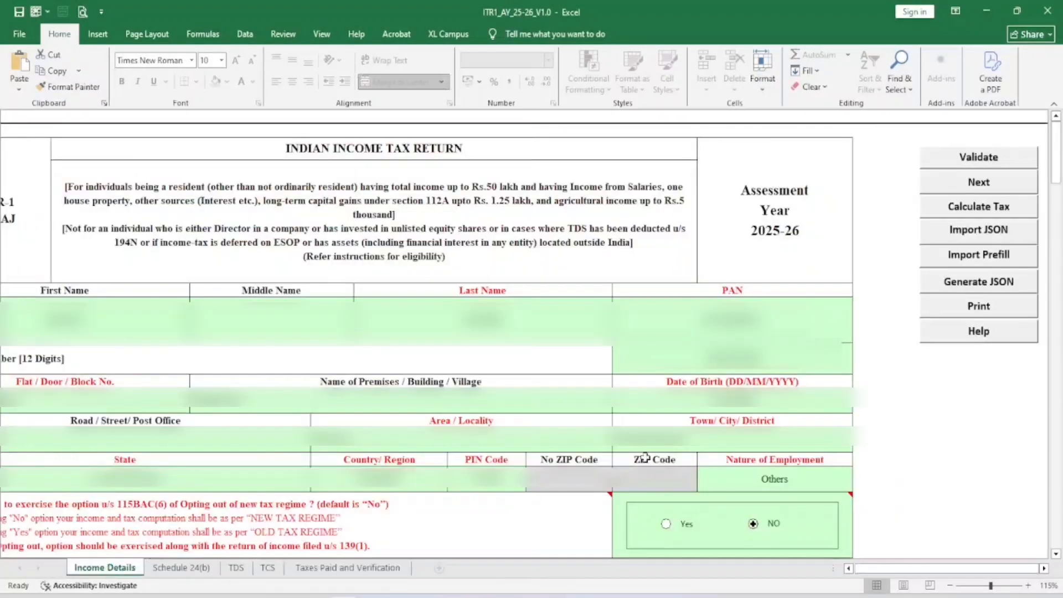
Calculate tax and review the 9375 tax payable offset by the 9375 Rebate u/s 87A
{"action": "left_click", "coordinate": [980, 207]}
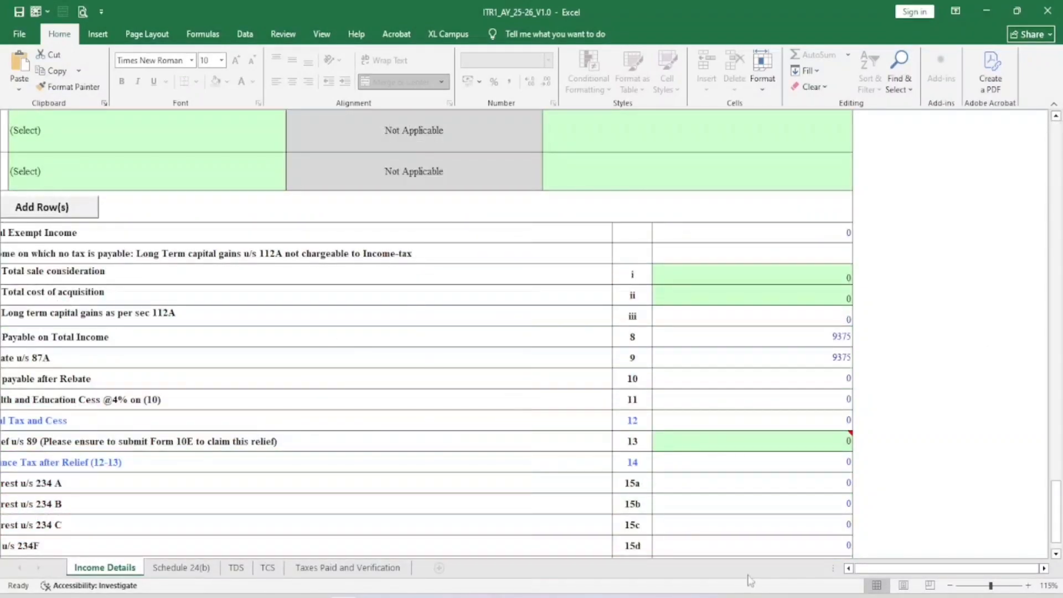
{"action": "left_click", "coordinate": [848, 568]}
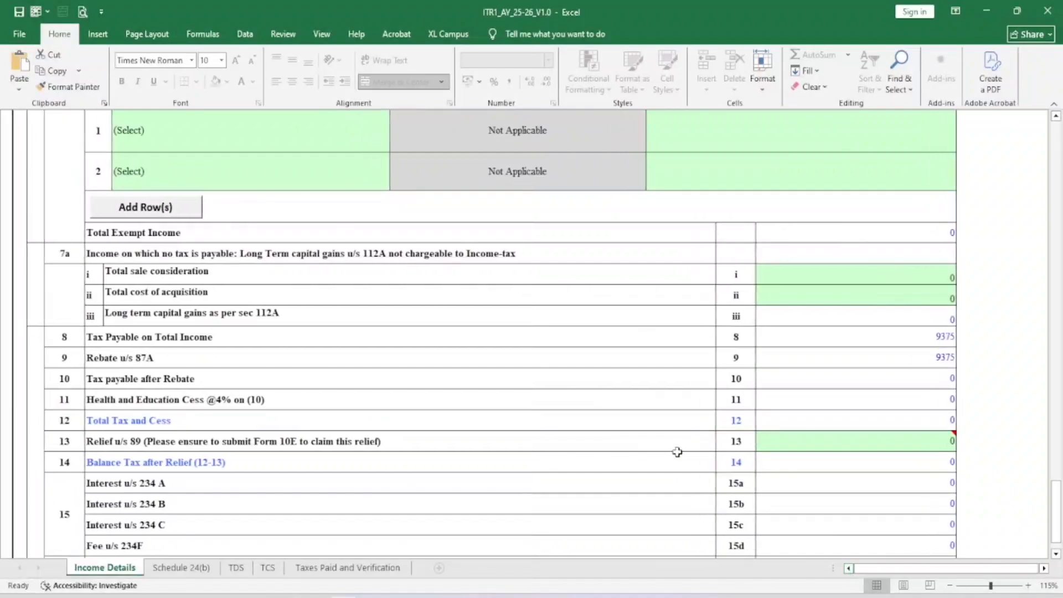
{"action": "left_click", "coordinate": [904, 332]}
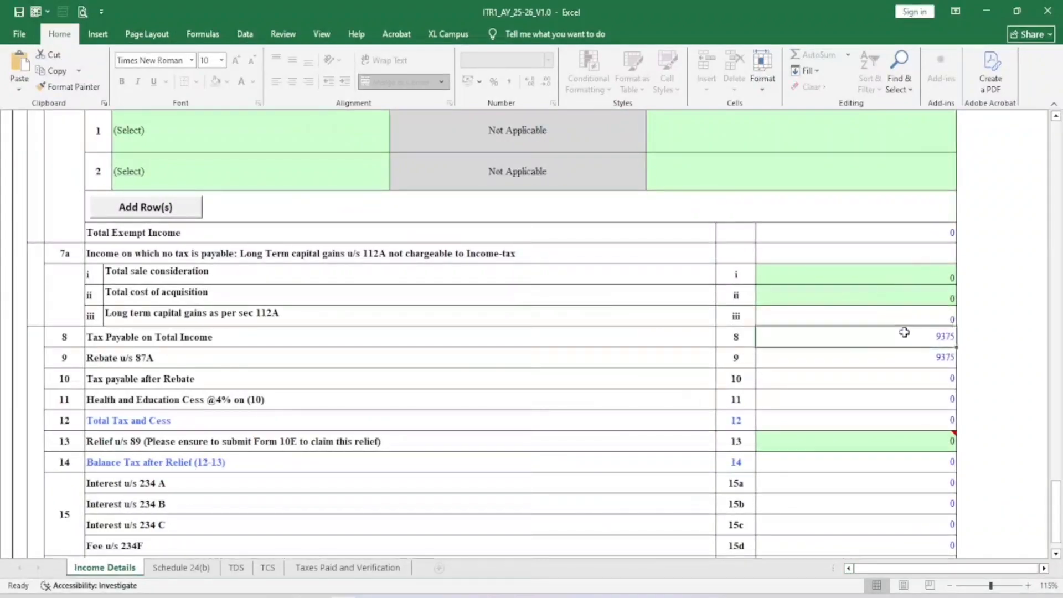
{"action": "left_click", "coordinate": [177, 335]}
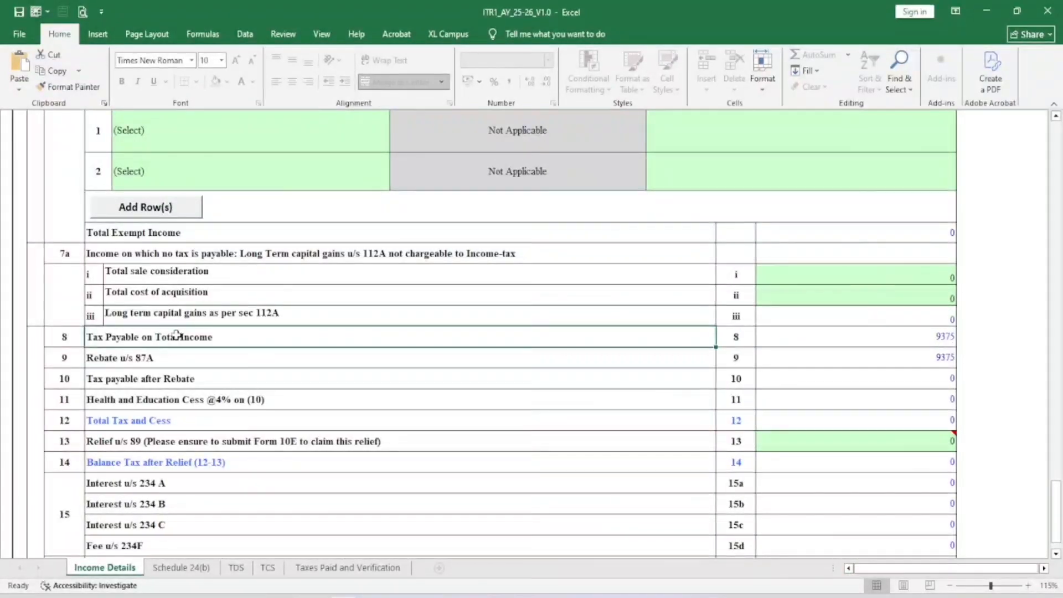
{"action": "left_click", "coordinate": [127, 361]}
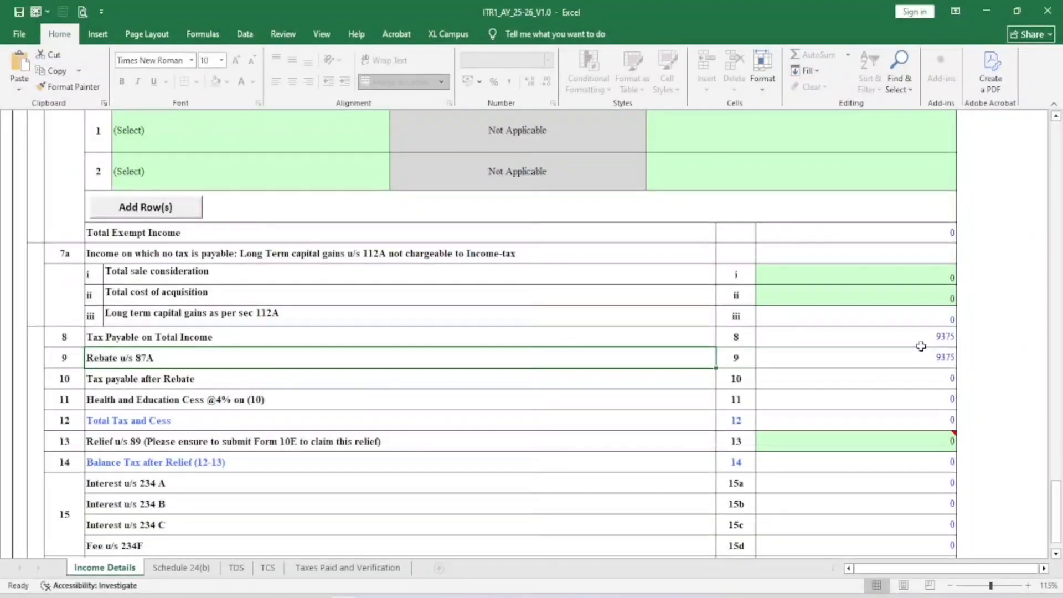
{"action": "left_click_drag", "start_coordinate": [1056, 475], "coordinate": [1031, 252]}
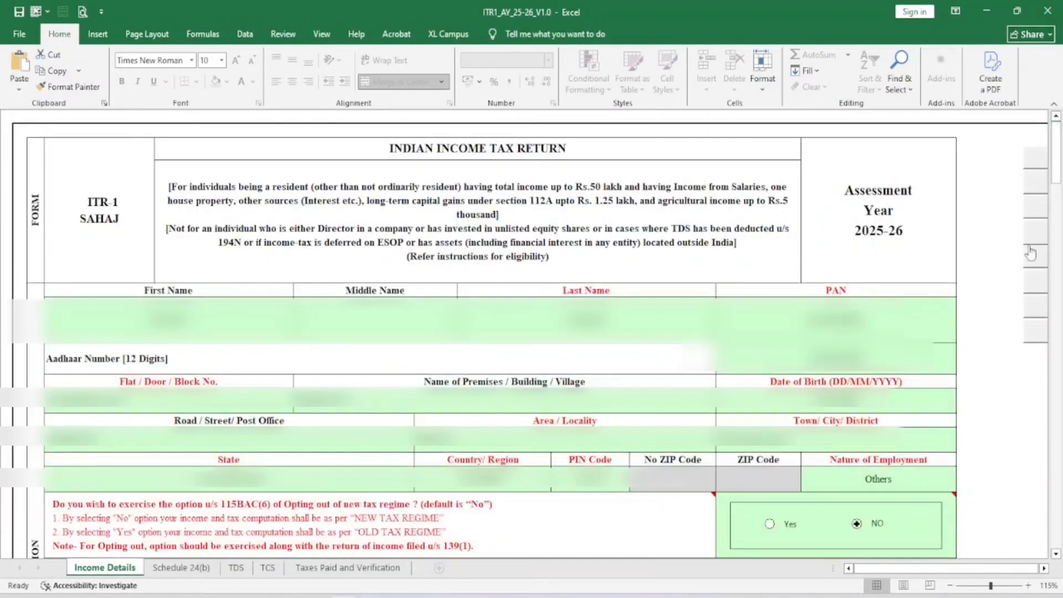
Generate and save the return JSON, acknowledging the TDS, calculate-tax and upload notices
{"action": "left_click", "coordinate": [1044, 568]}
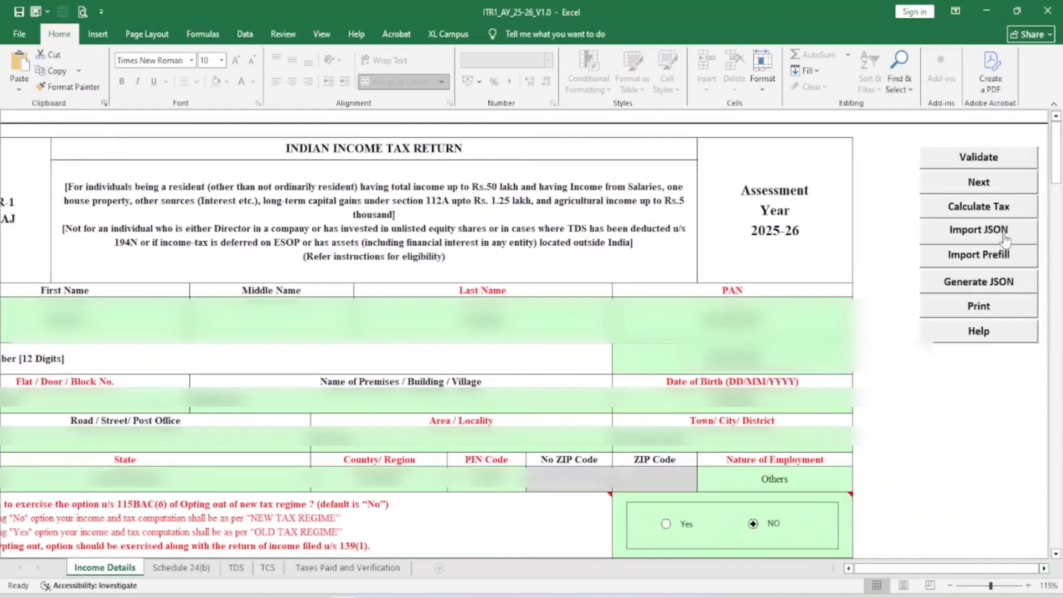
{"action": "left_click", "coordinate": [970, 284]}
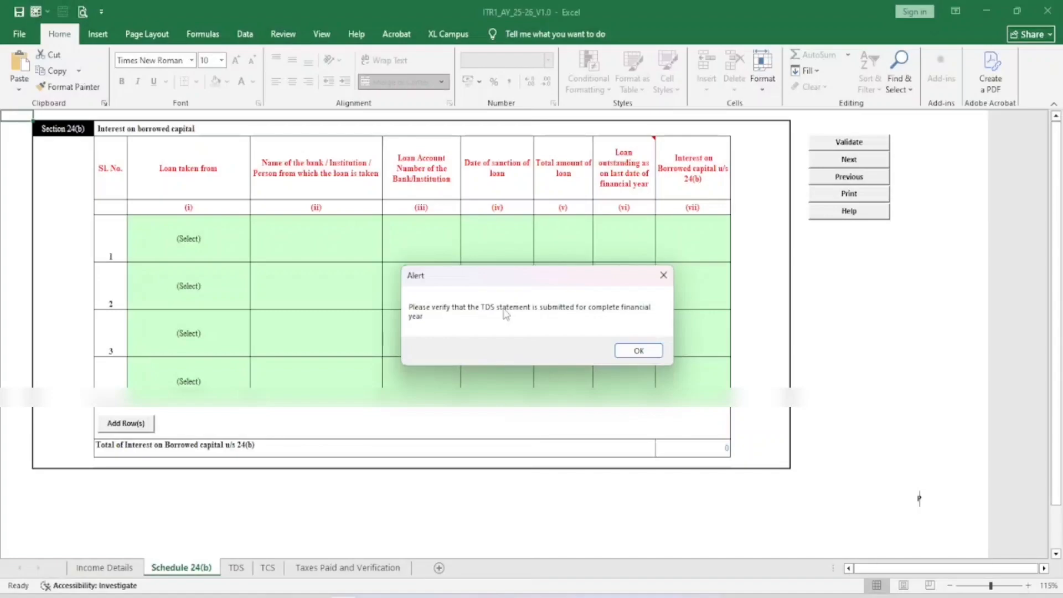
{"action": "left_click", "coordinate": [636, 352]}
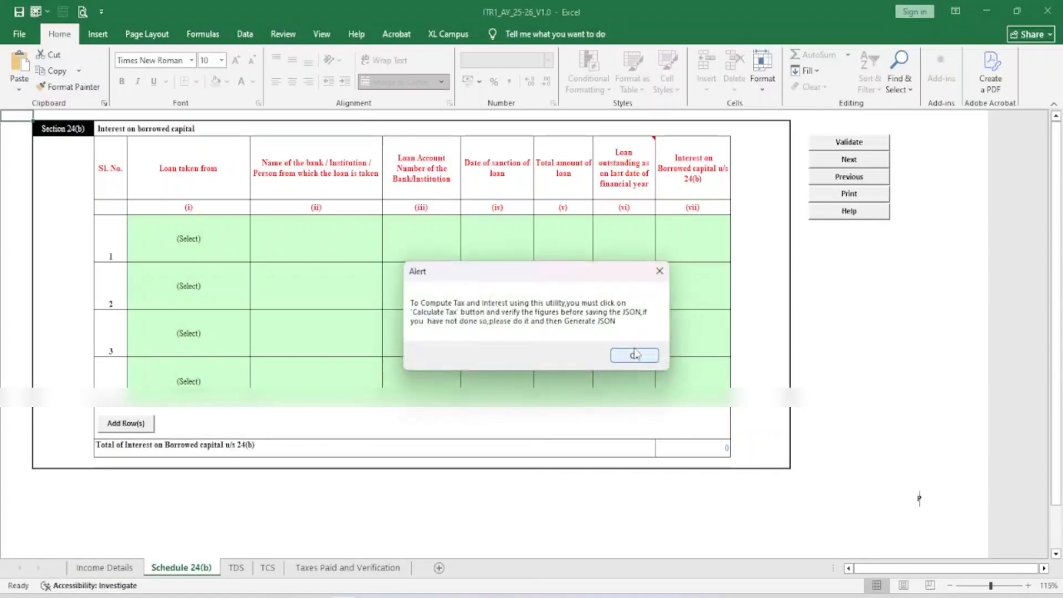
{"action": "left_click", "coordinate": [634, 358]}
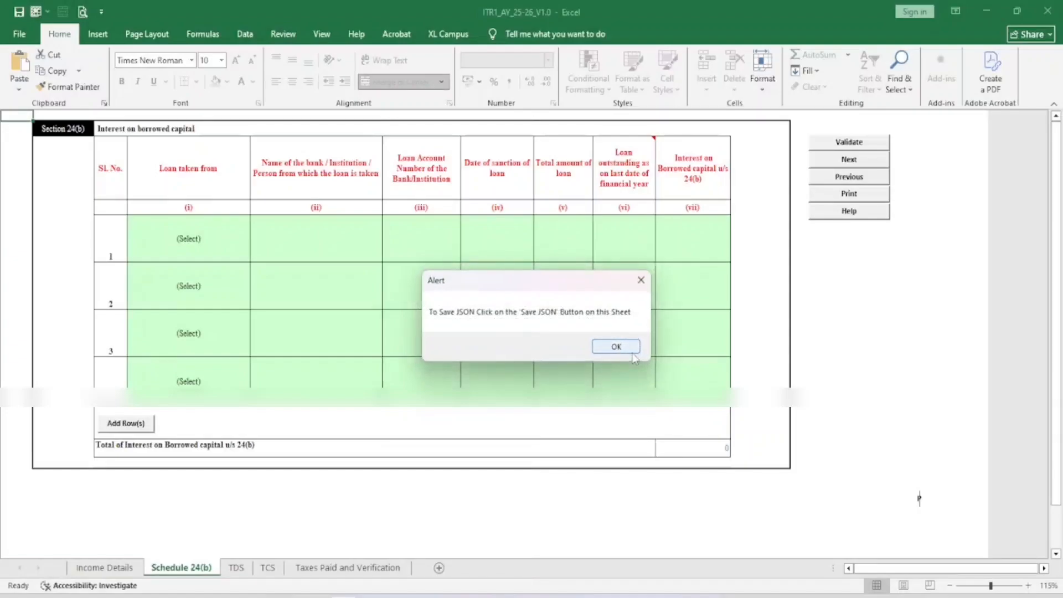
{"action": "left_click", "coordinate": [613, 344]}
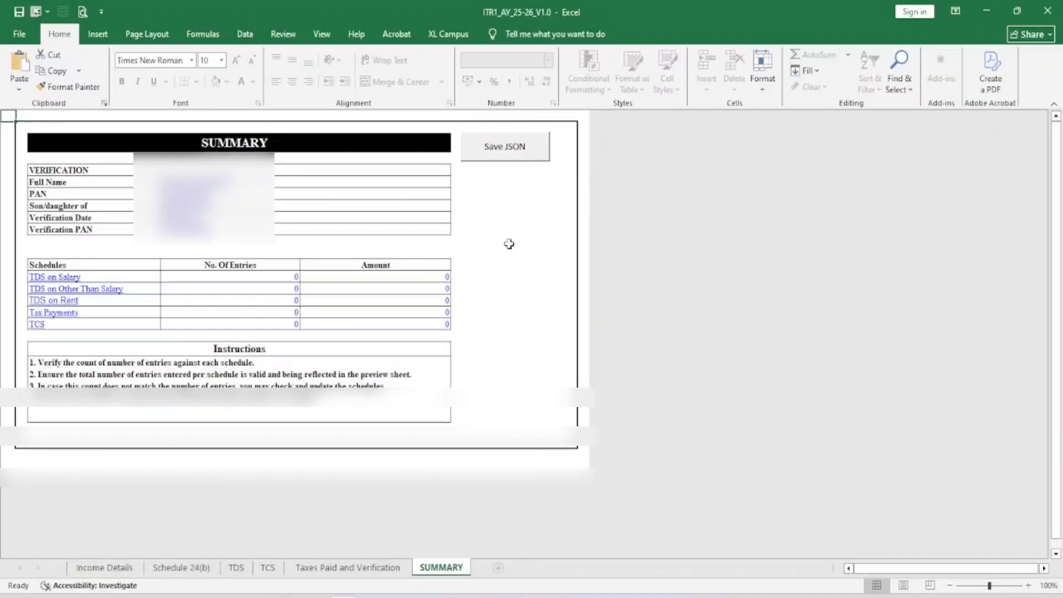
{"action": "left_click", "coordinate": [504, 148]}
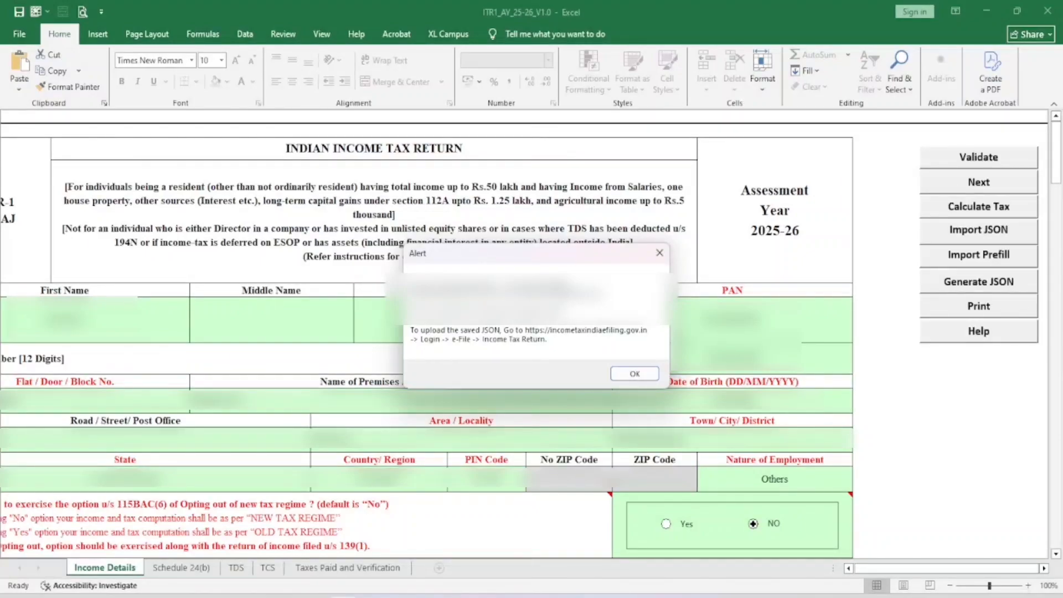
{"action": "left_click", "coordinate": [635, 374]}
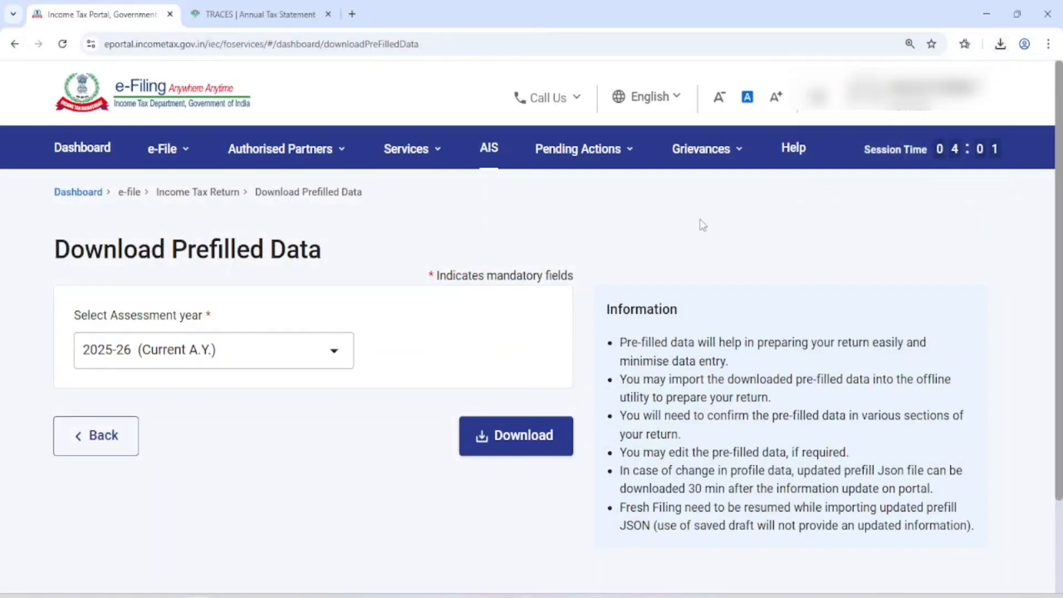
File AY 2025-26 as a 139(1) Original Return, not audited, using form ITR-1
{"action": "left_click", "coordinate": [96, 154]}
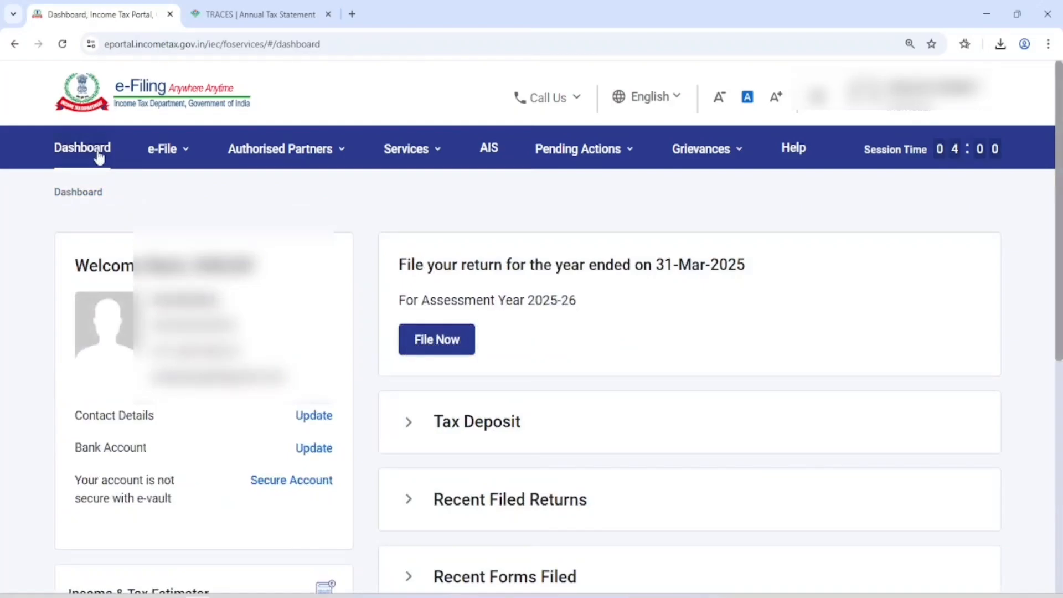
{"action": "left_click", "coordinate": [451, 348]}
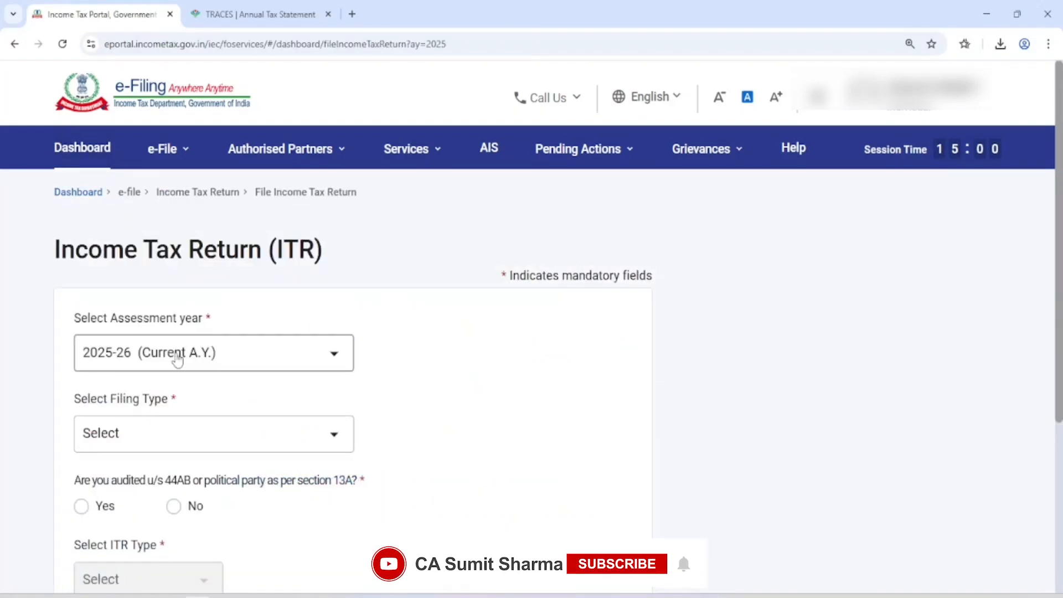
{"action": "scroll", "coordinate": [160, 318], "scroll_direction": "down", "scroll_amount": 4}
{"action": "left_click", "coordinate": [171, 193]}
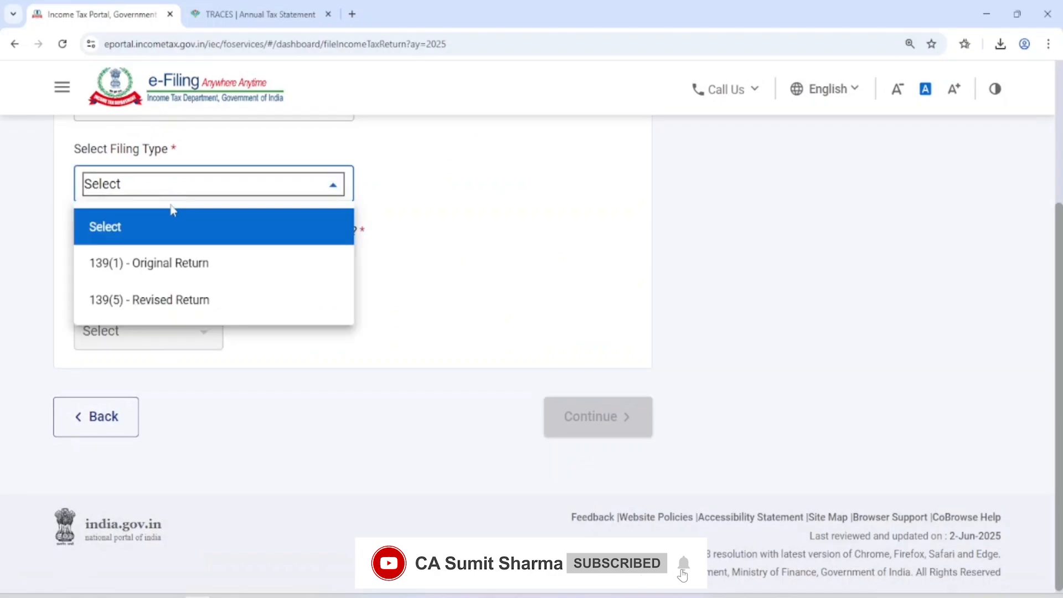
{"action": "left_click", "coordinate": [168, 265]}
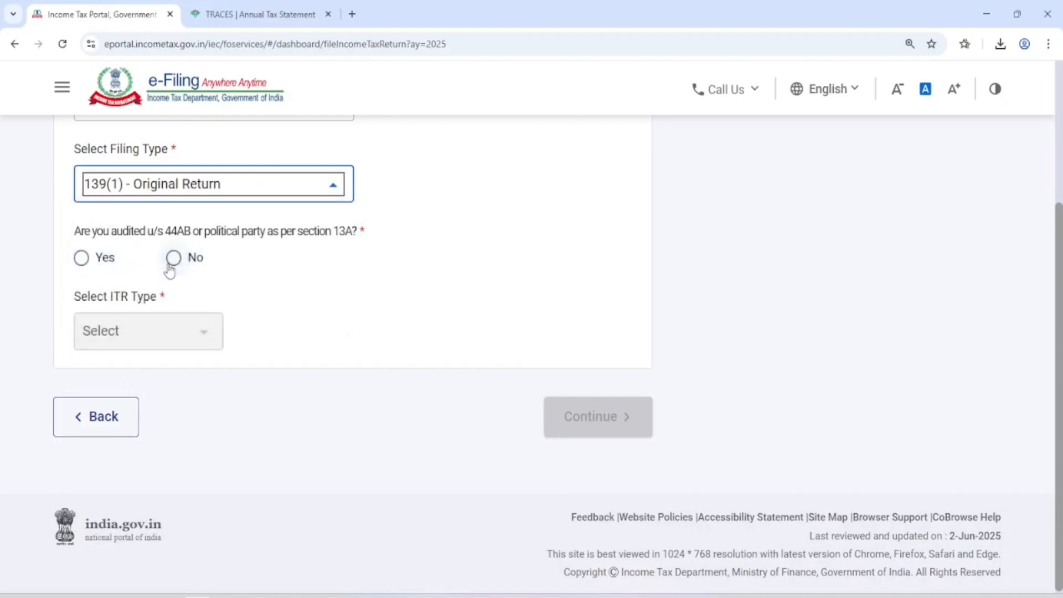
{"action": "left_click", "coordinate": [173, 258]}
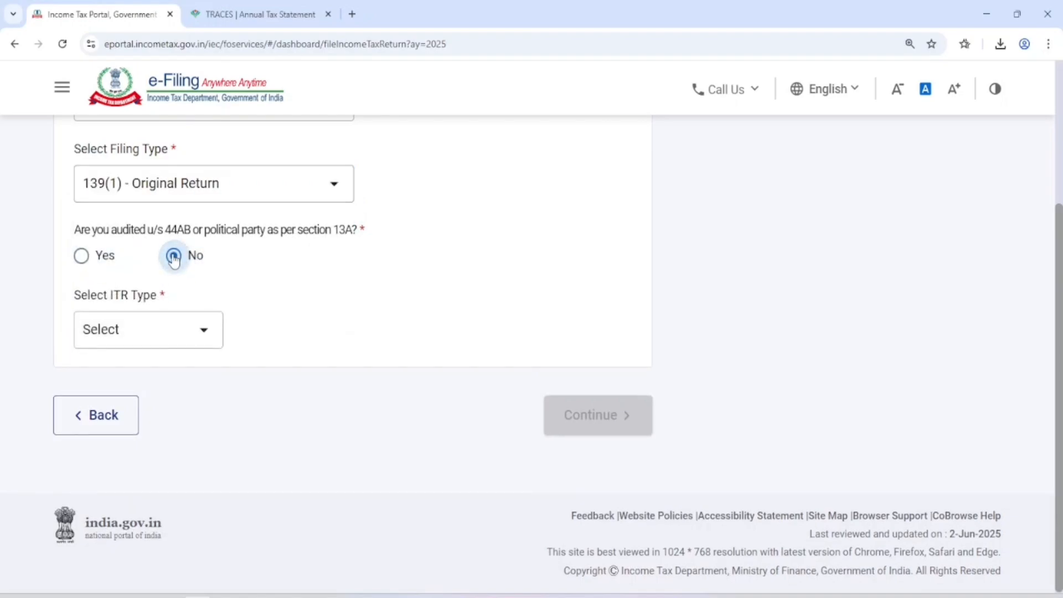
{"action": "left_click", "coordinate": [159, 327]}
{"action": "left_click", "coordinate": [121, 411]}
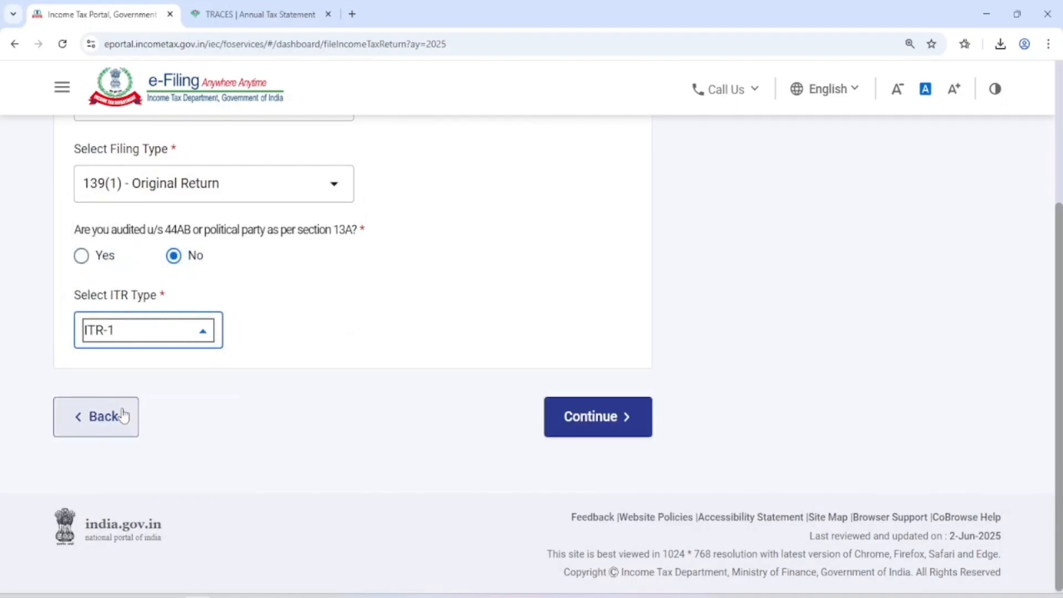
{"action": "left_click", "coordinate": [593, 429]}
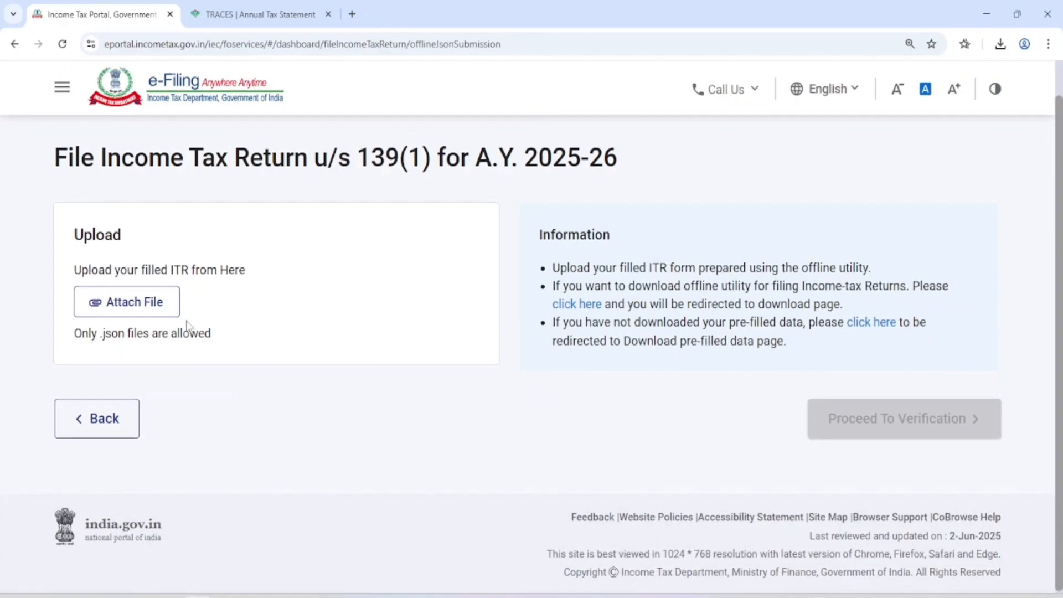
Attach the return file from Desktop's ITR1_AY_25-26_V1.0 folder and confirm Validation Successful with no errors
{"action": "left_click", "coordinate": [160, 310]}
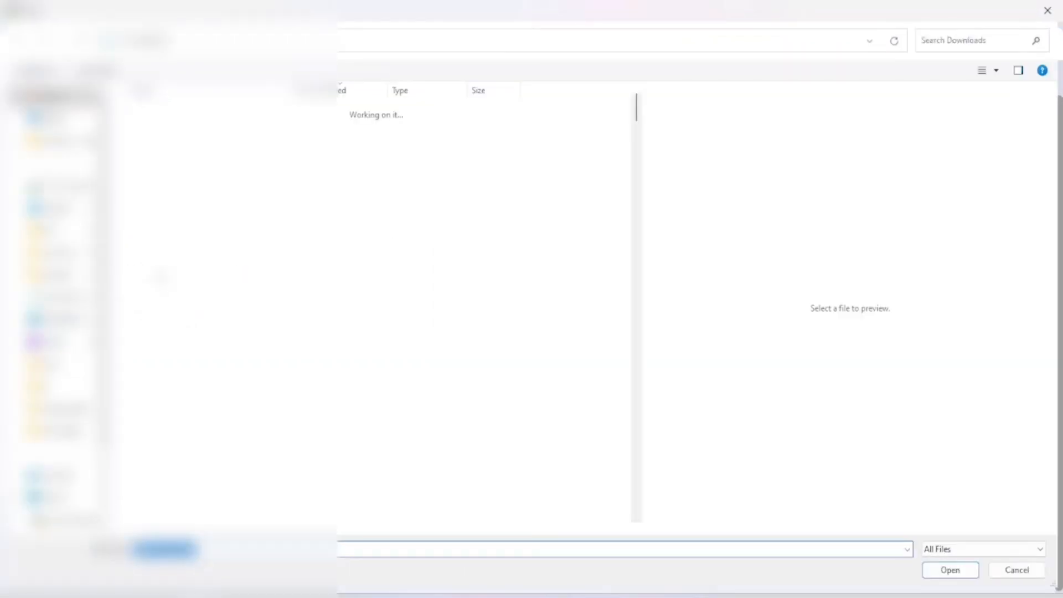
{"action": "left_click", "coordinate": [58, 208]}
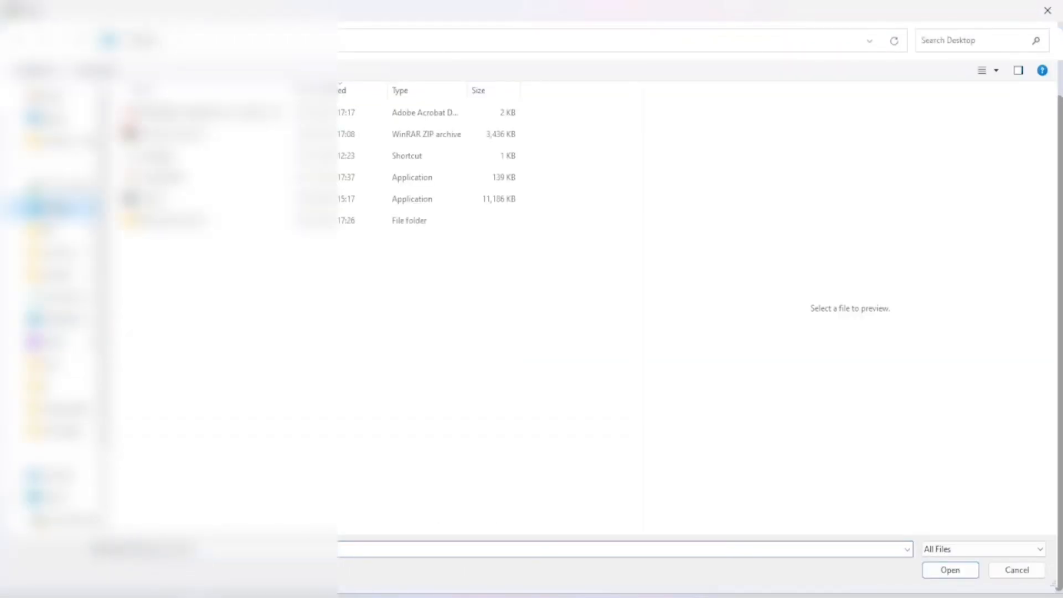
{"action": "double_click", "coordinate": [166, 224]}
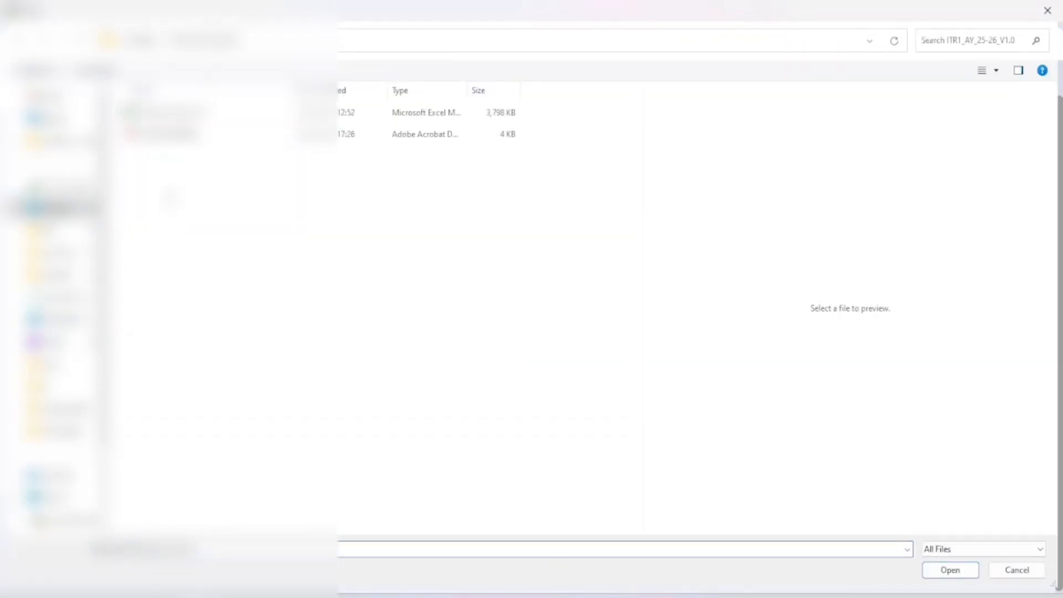
{"action": "double_click", "coordinate": [171, 135]}
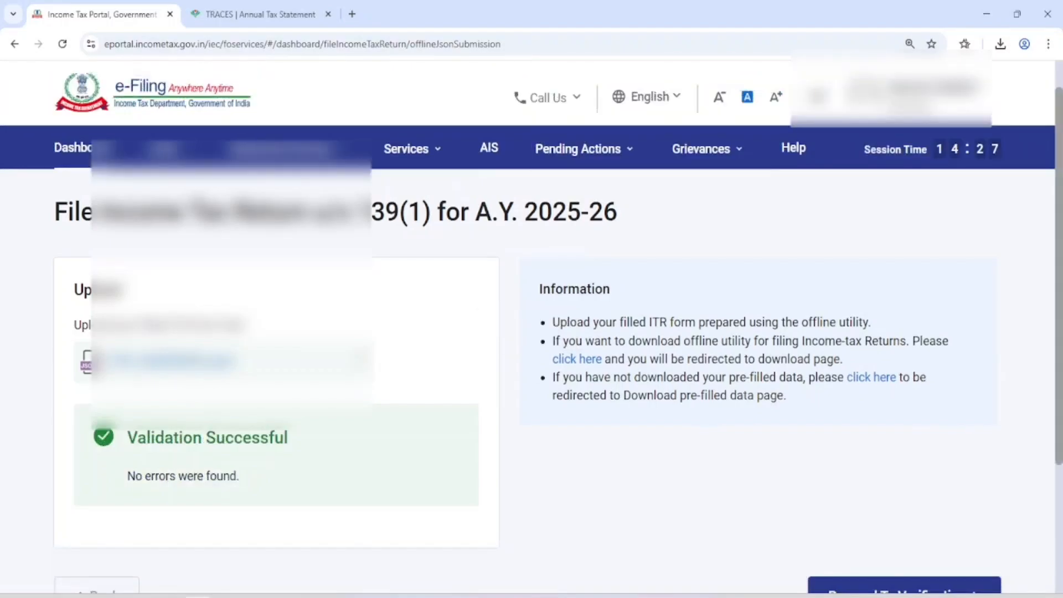
{"action": "scroll", "coordinate": [131, 264], "scroll_direction": "down", "scroll_amount": 3}
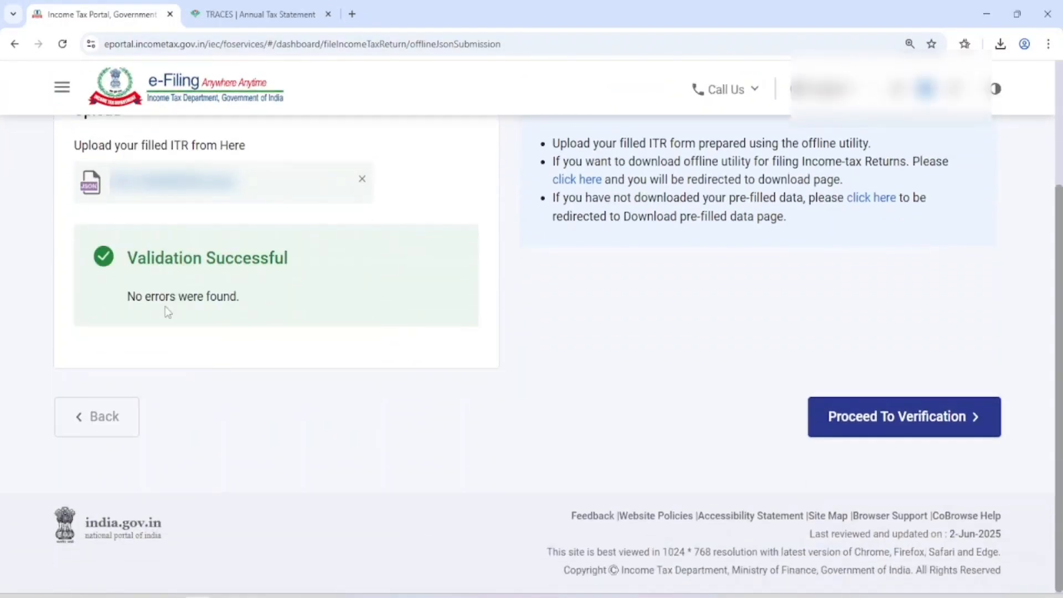
{"action": "left_click_drag", "start_coordinate": [129, 258], "coordinate": [304, 269]}
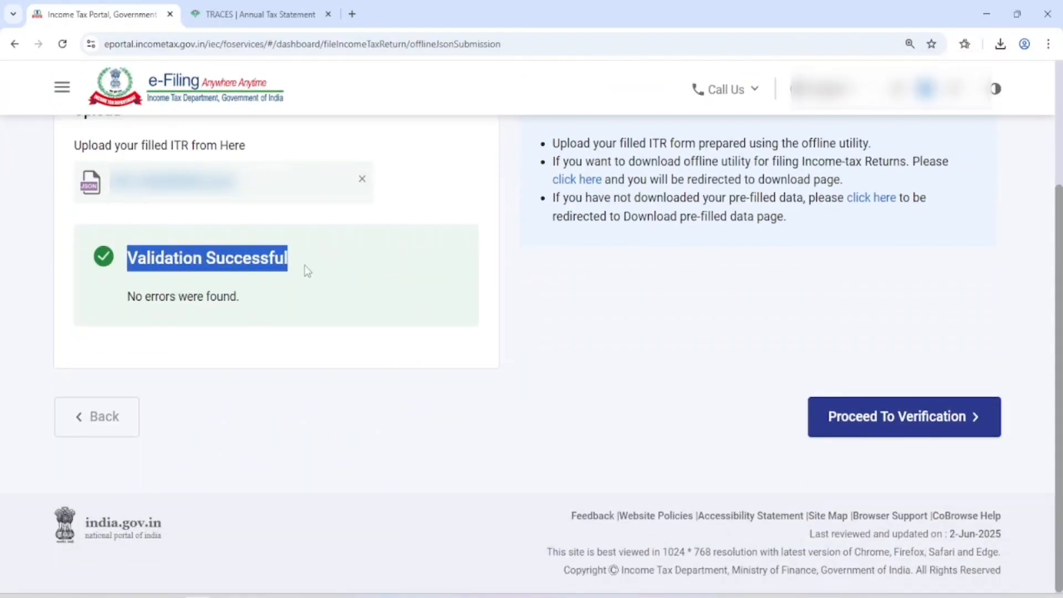
{"action": "left_click_drag", "start_coordinate": [128, 295], "coordinate": [248, 302]}
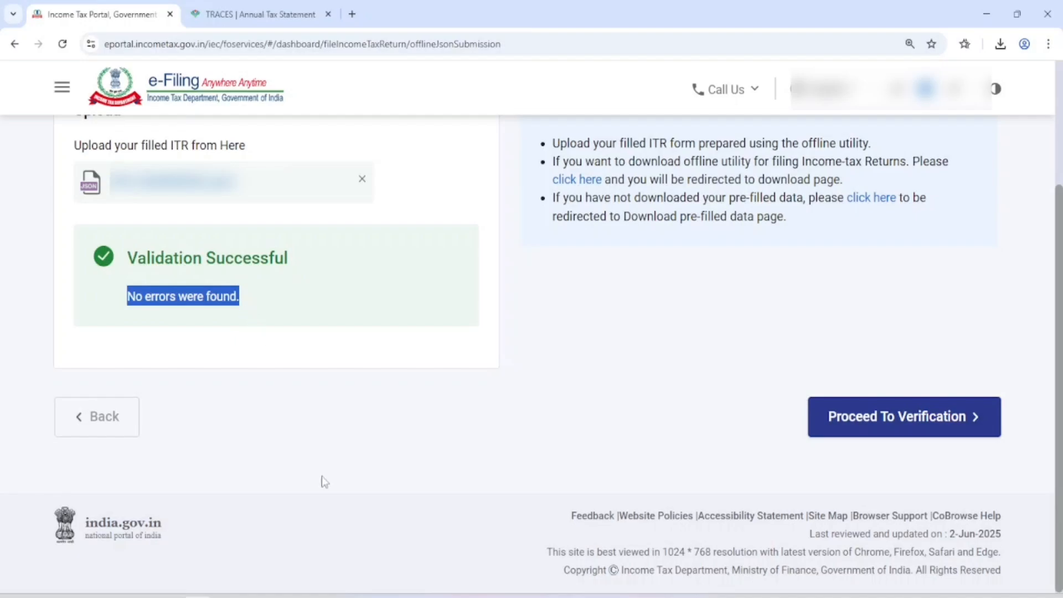
Check that the row 26 Refund on Taxes Paid and Verification is 0
{"action": "left_click", "coordinate": [346, 596]}
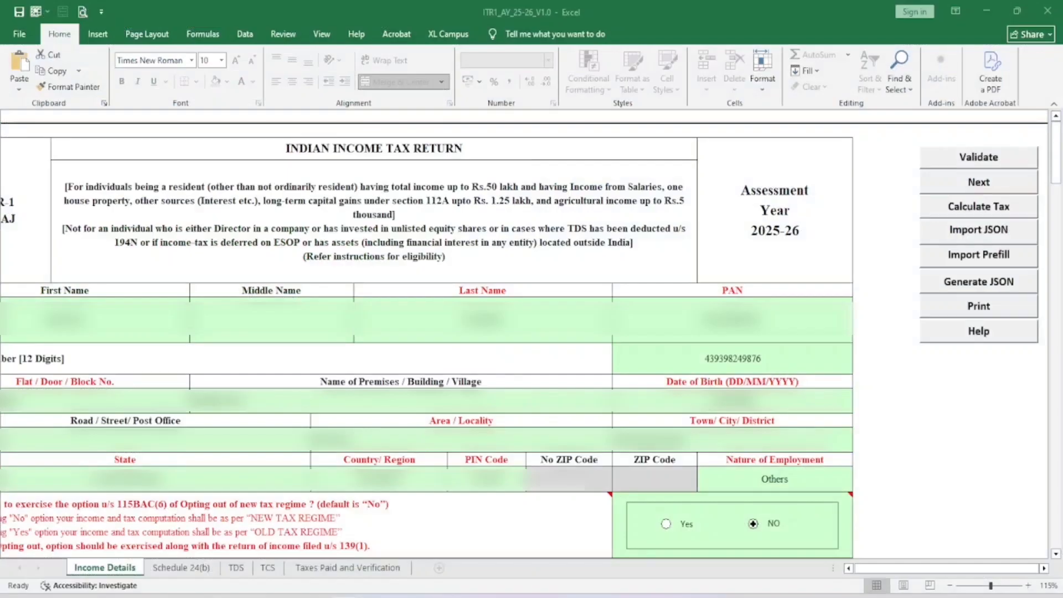
{"action": "left_click", "coordinate": [354, 567]}
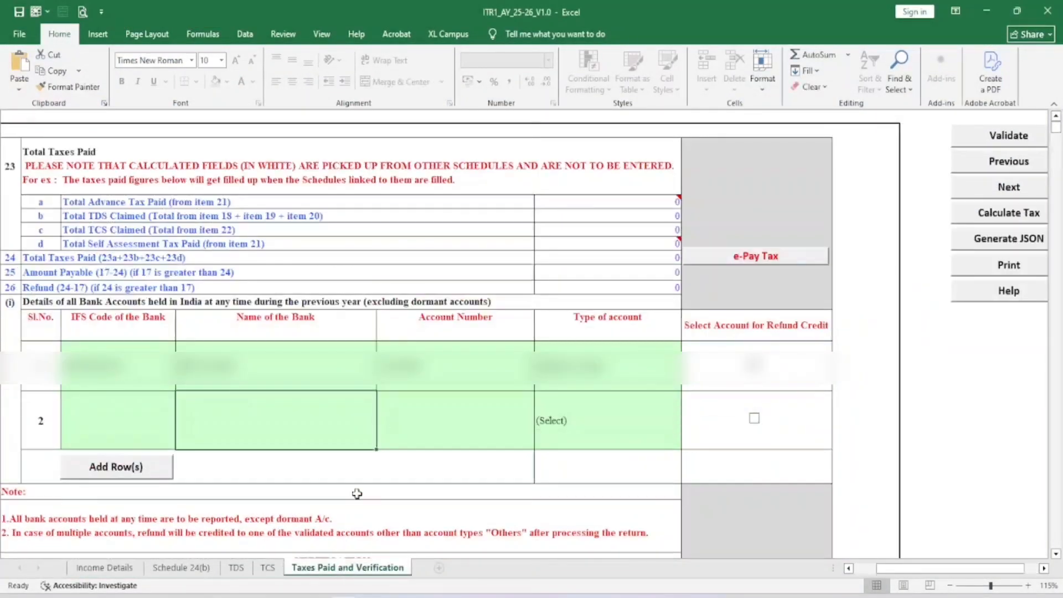
{"action": "left_click", "coordinate": [15, 289]}
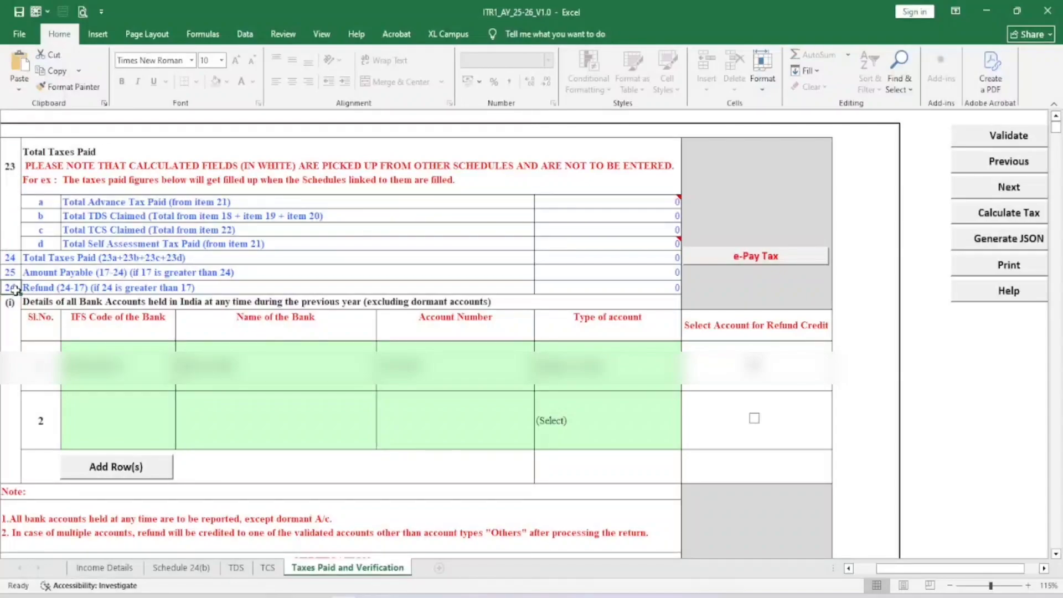
{"action": "left_click", "coordinate": [611, 291]}
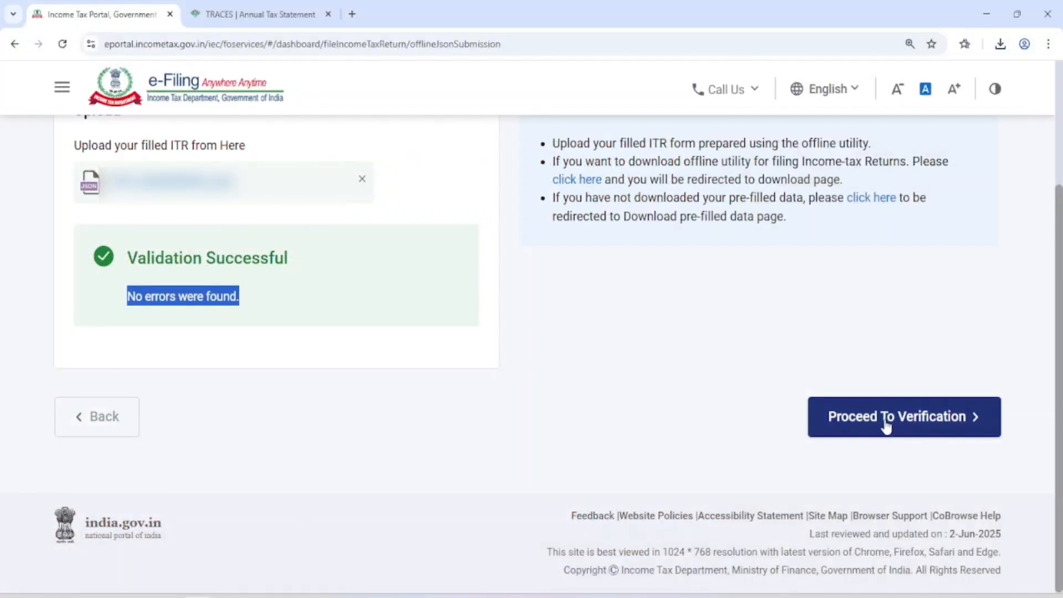
Proceed to verification and choose to e-verify now using the Aadhaar OTP option
{"action": "left_click", "coordinate": [889, 418]}
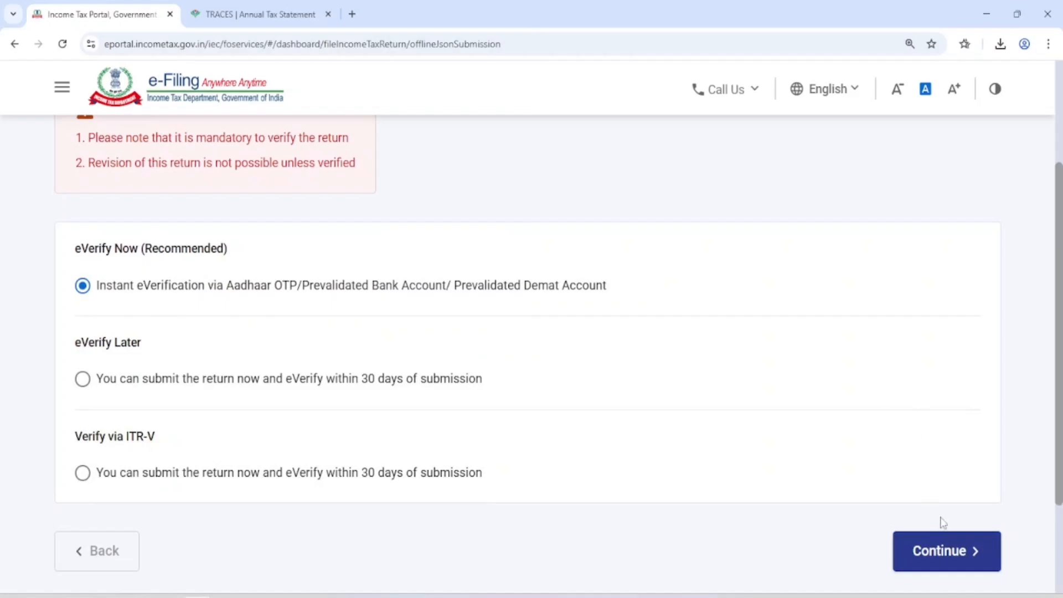
{"action": "left_click", "coordinate": [939, 552]}
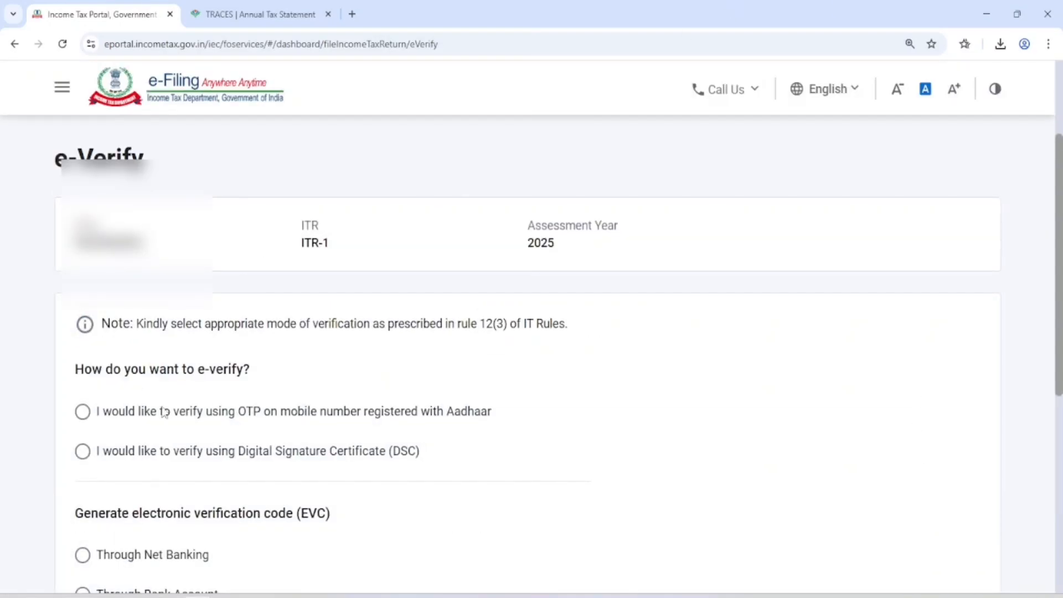
{"action": "left_click", "coordinate": [158, 419]}
{"action": "scroll", "coordinate": [387, 405], "scroll_direction": "down", "scroll_amount": 6}
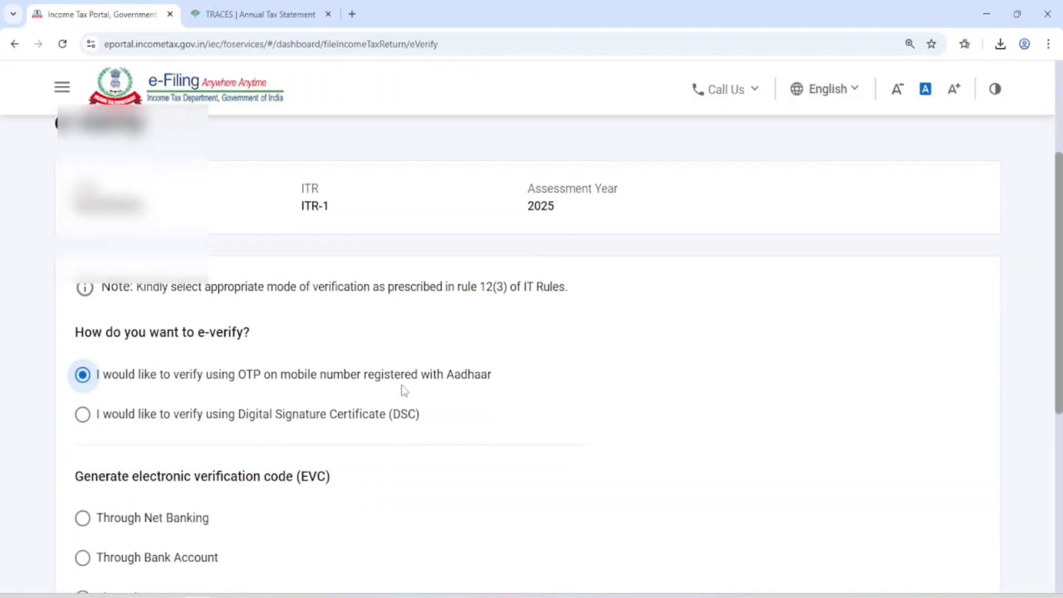
{"action": "left_click", "coordinate": [950, 472]}
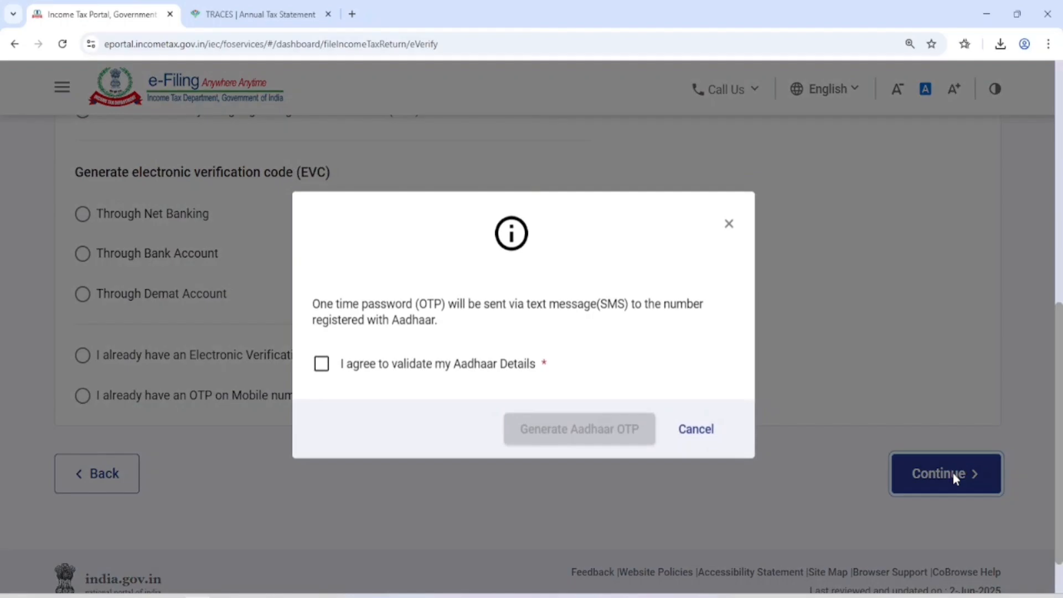
Accept the Aadhaar validation agreement, generate the Aadhaar OTP and enter the six-digit code
{"action": "left_click", "coordinate": [360, 365]}
{"action": "left_click", "coordinate": [566, 435]}
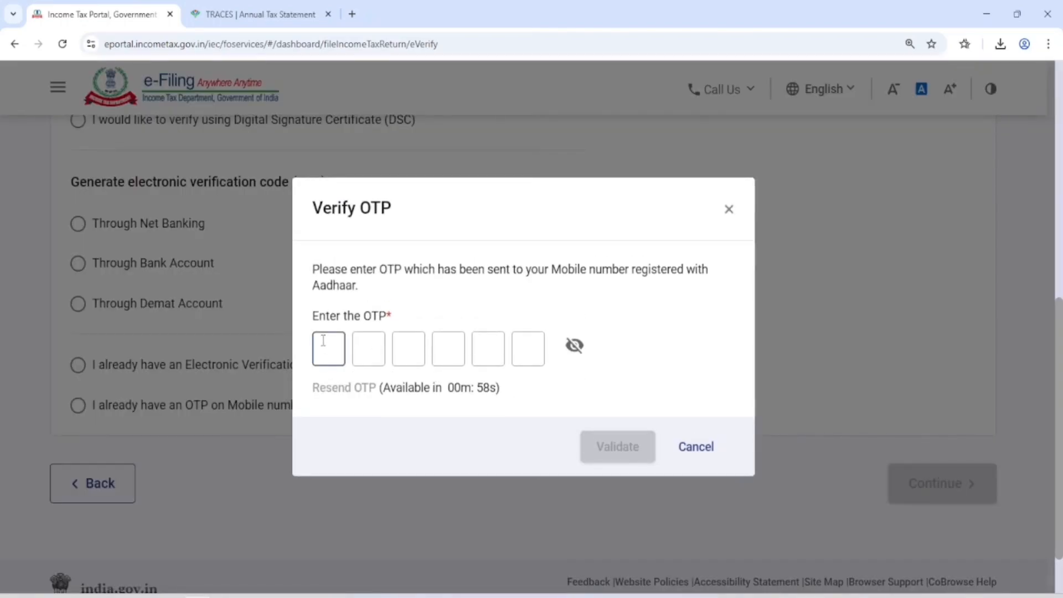
{"action": "type", "text": "******"}
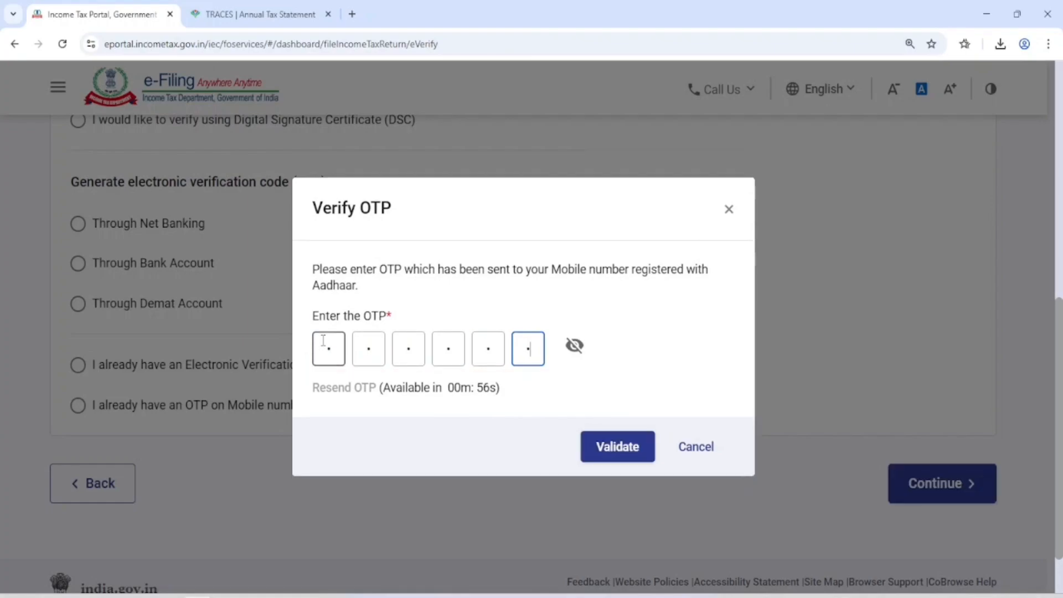